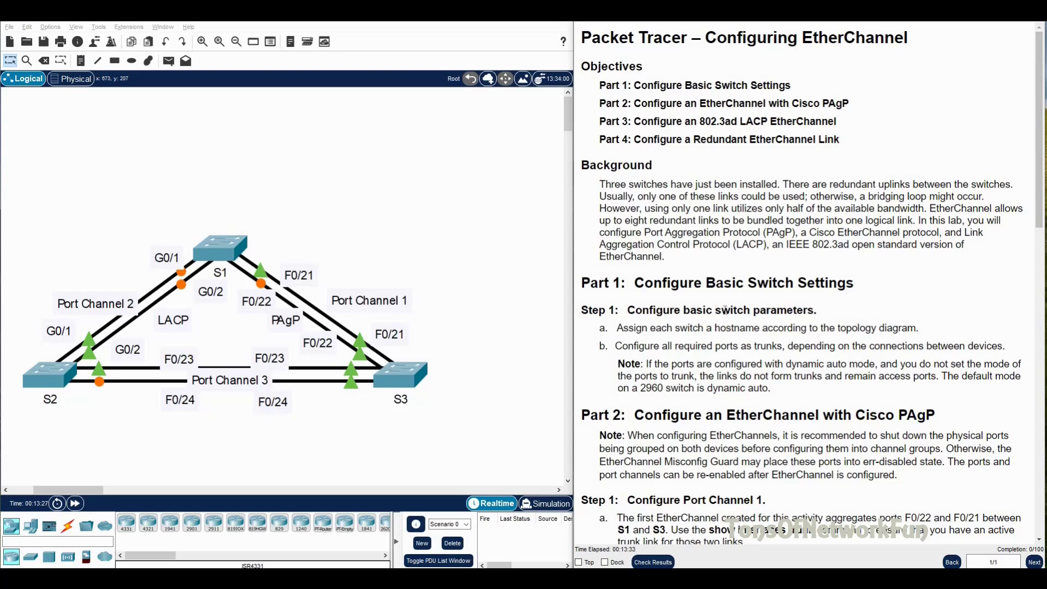
Open the command line of switch S1 and bring up its prompt, ready to assign the hostname from the topology.
drag(638, 328, 919, 331)
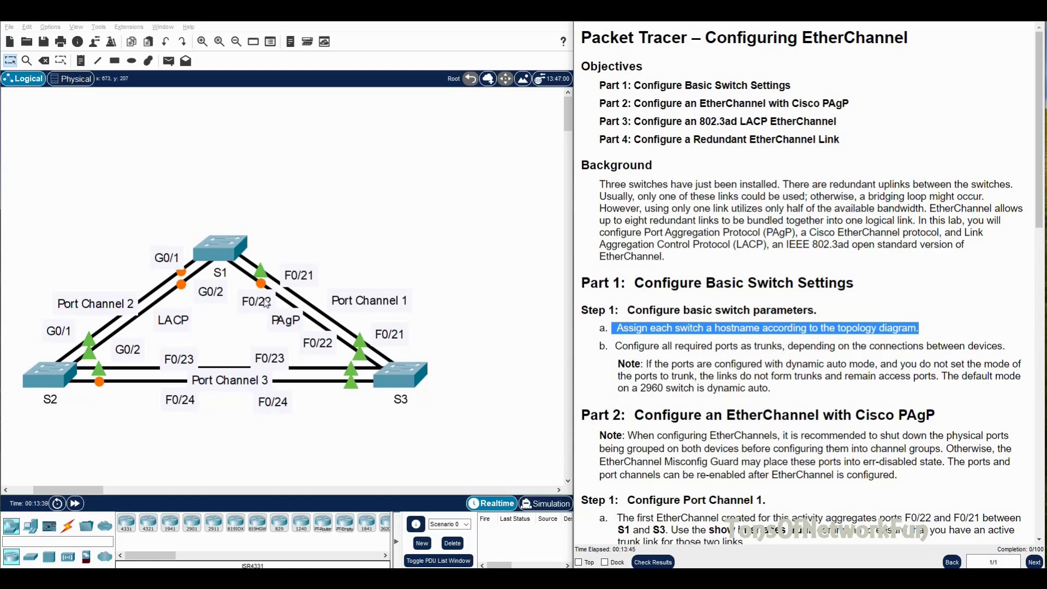
click(233, 258)
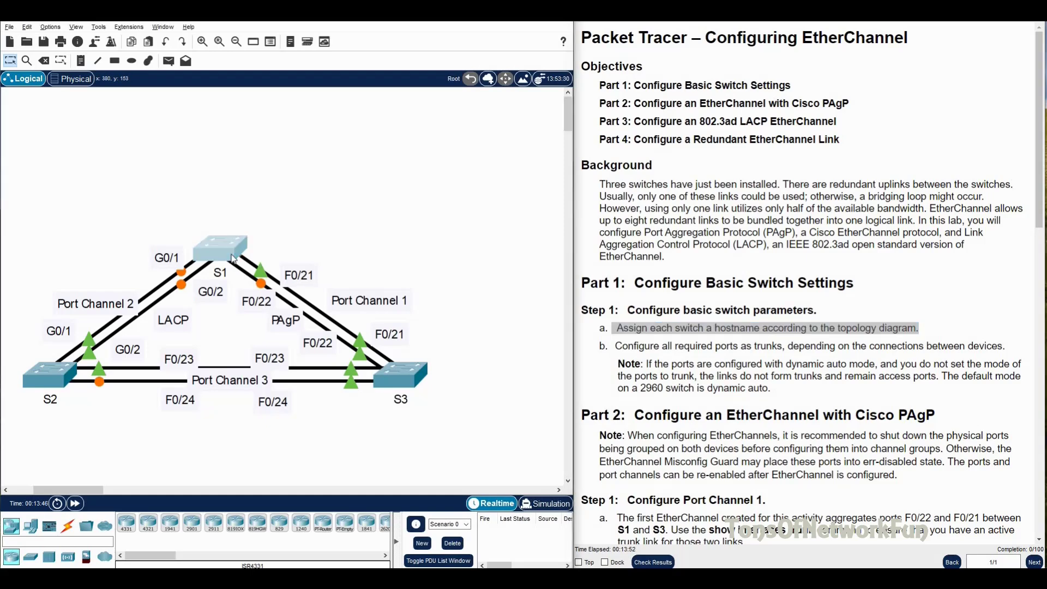
click(415, 129)
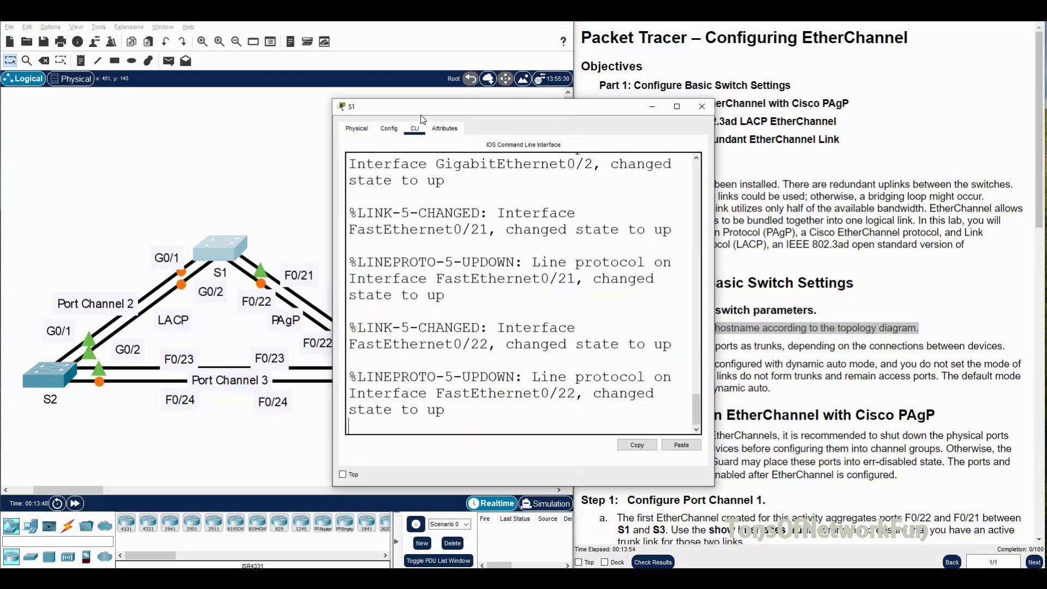
drag(420, 114, 411, 71)
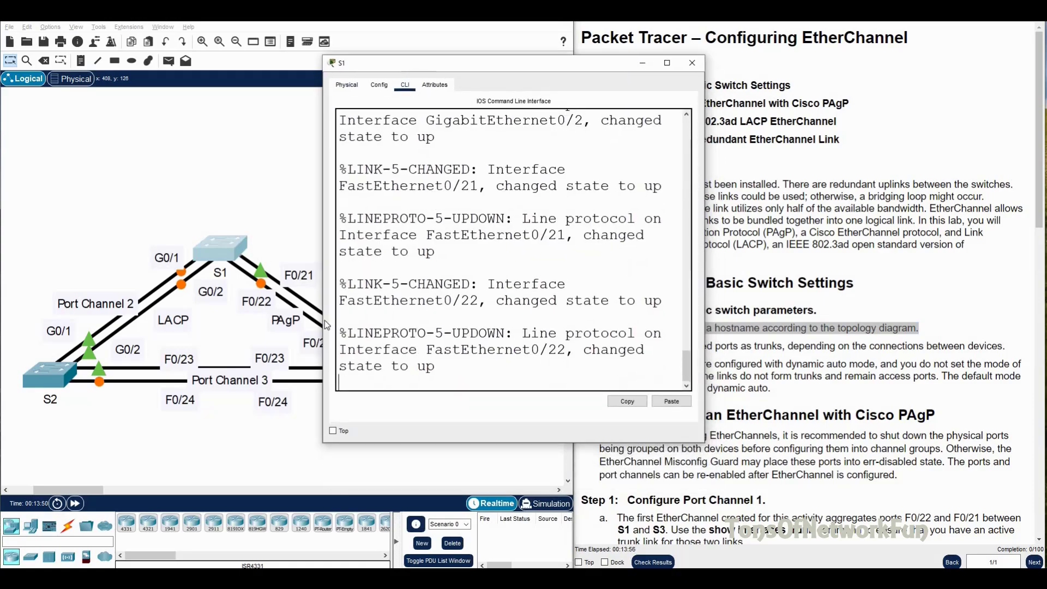
key(Return)
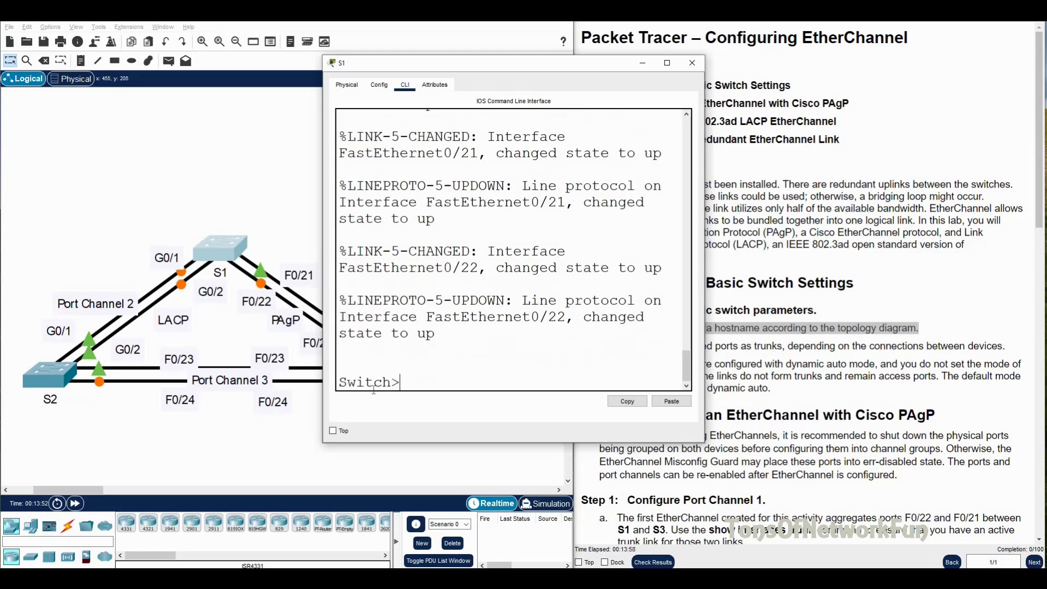
Enter privileged mode and global configuration mode on the first switch, and set its hostname to S1.
text(en)
key(Return)
text(conf t)
key(Return)
text(host S1)
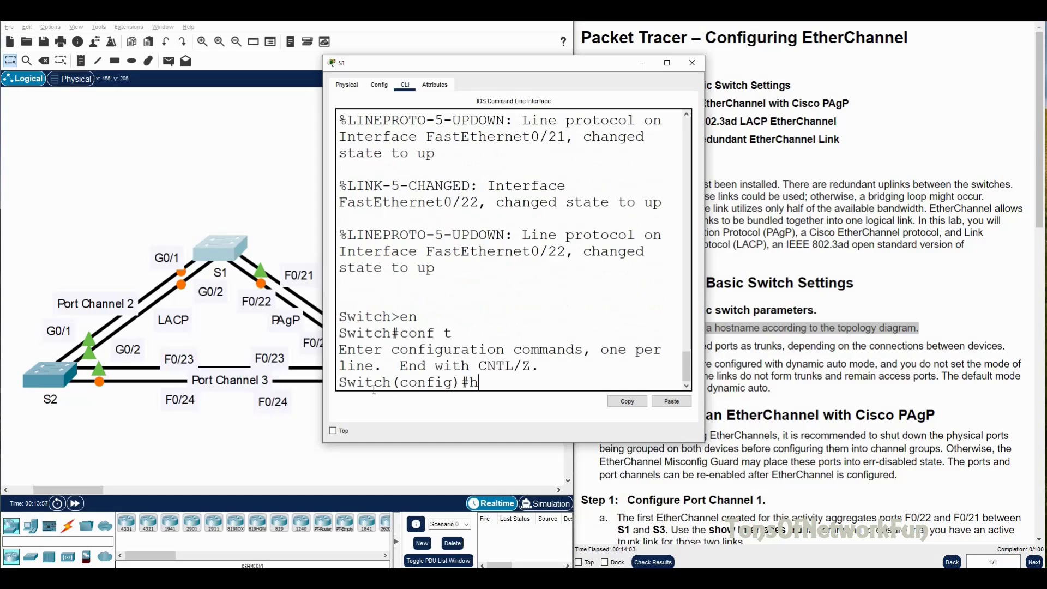
key(Return)
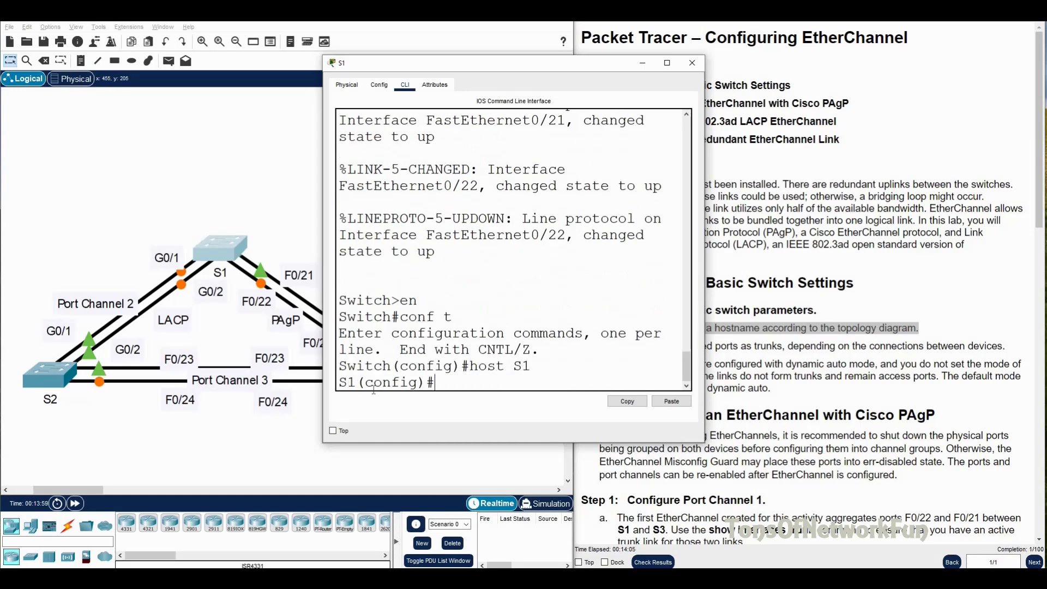
Enter configuration for the interface range f0/21-22, g0/1-2 on S1.
text(int r)
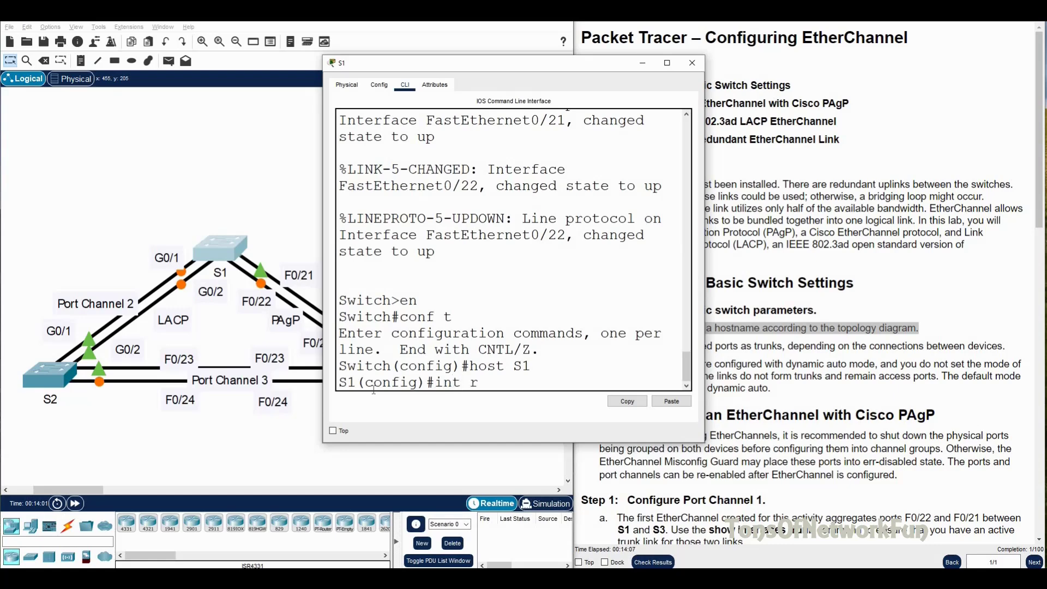
key(Tab)
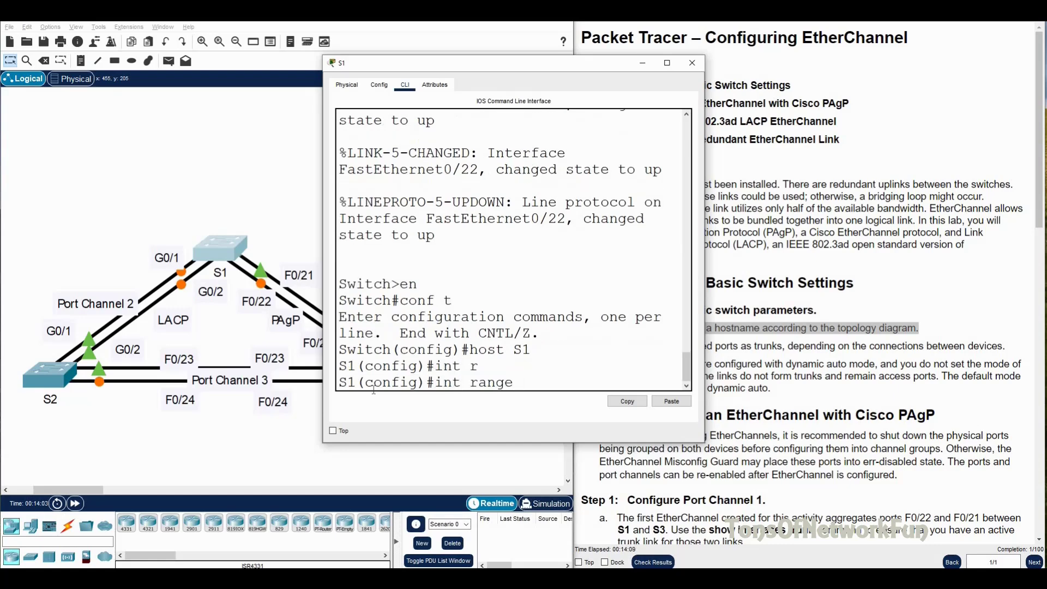
text(f)
text(0)
text(21)
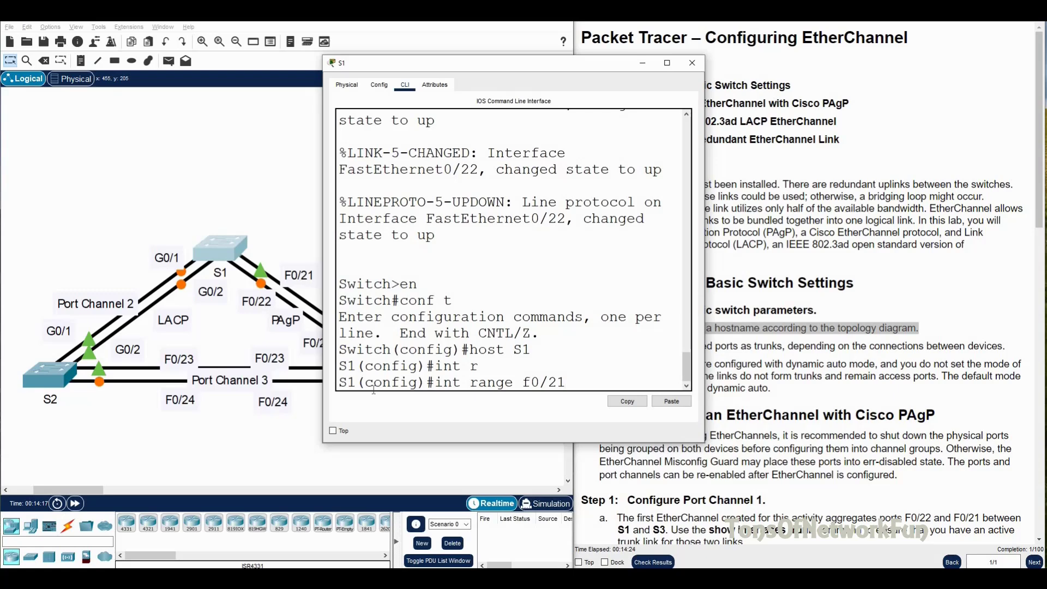
text(-22, g0/1-2)
key(Return)
Set the selected interface range on S1 to switchport mode trunk and close the S1 window.
text(sw)
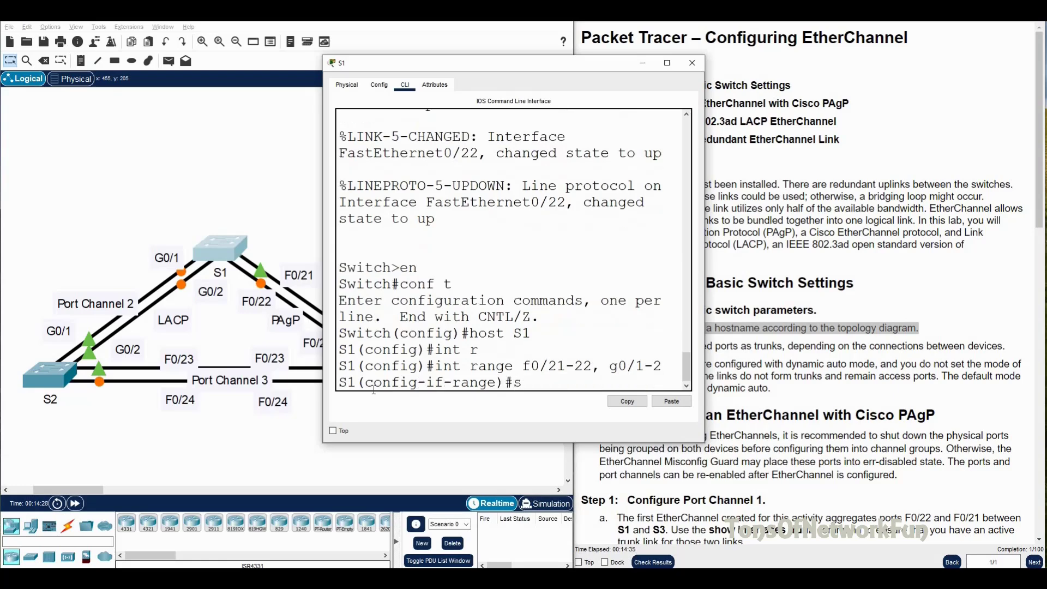
key(Tab)
text(m)
key(Tab)
text(t)
key(Tab)
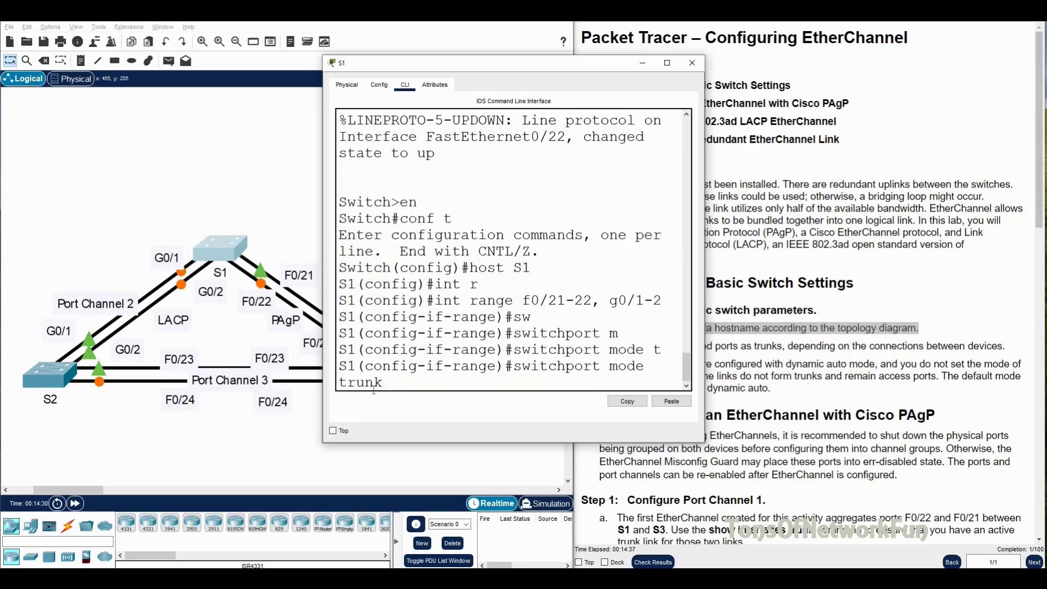
key(Return)
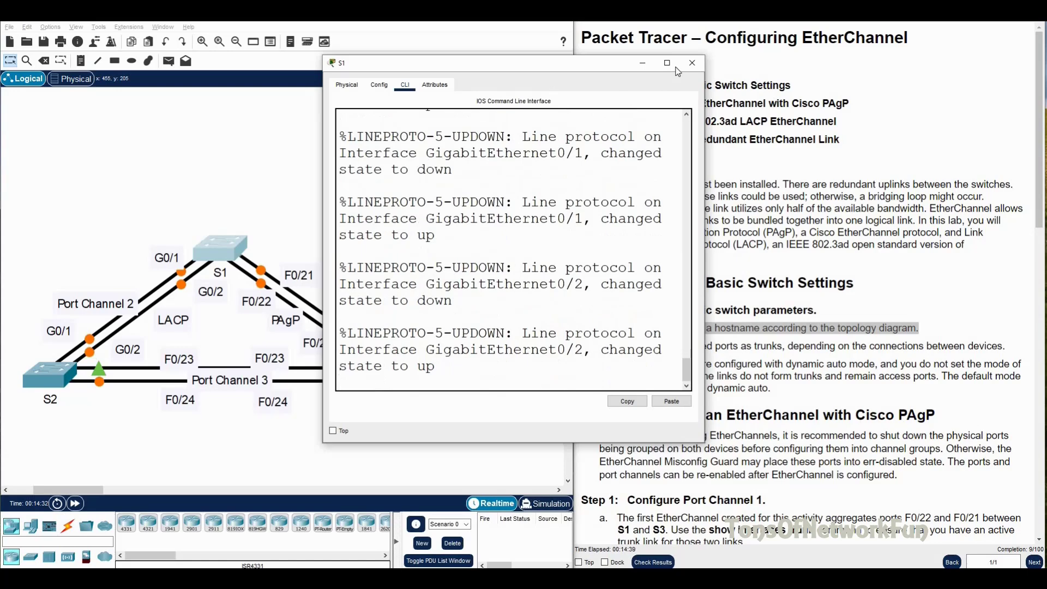
click(692, 63)
Open the command line of switch S2 and enter privileged mode and global configuration mode.
click(50, 374)
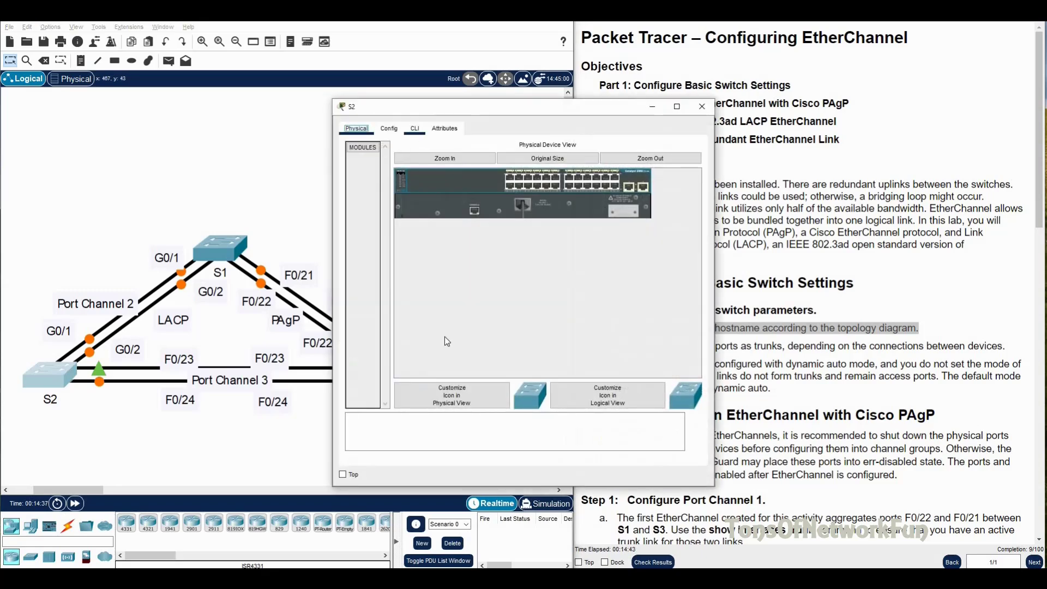
click(415, 128)
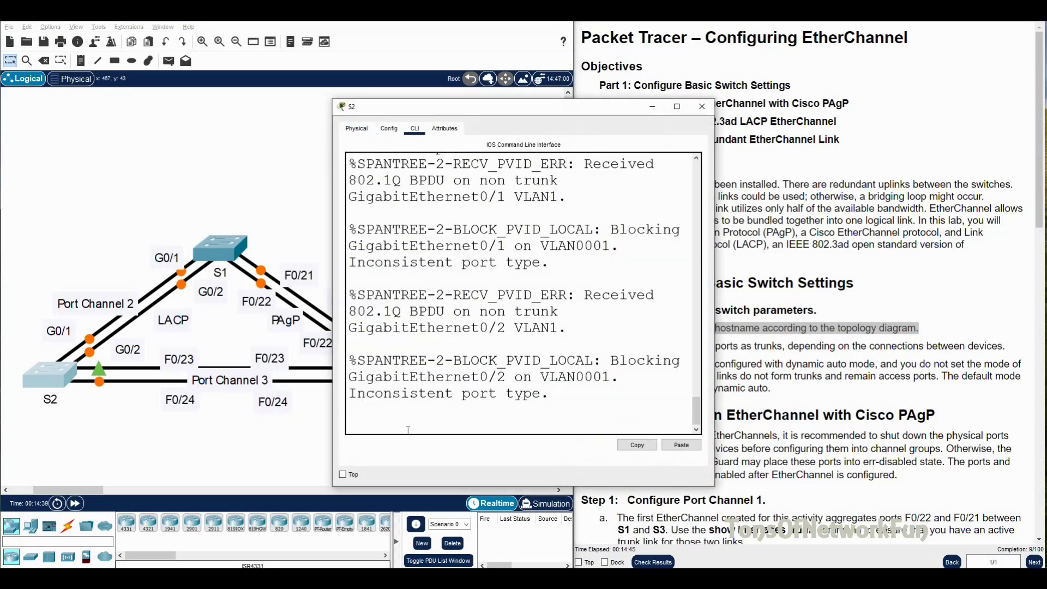
key(Return)
text(en)
key(Return)
text(conf t)
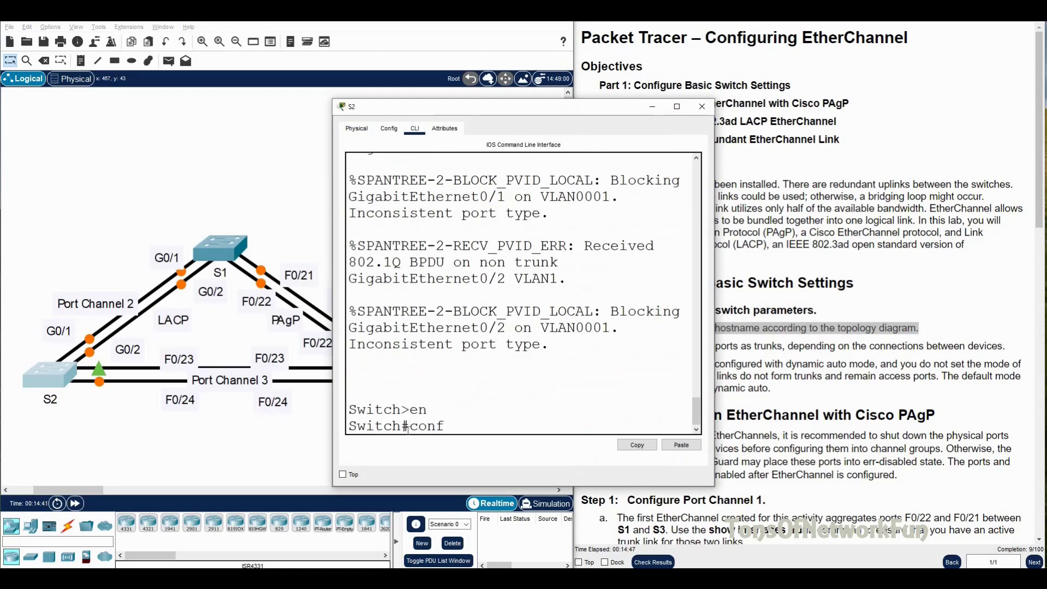
key(Return)
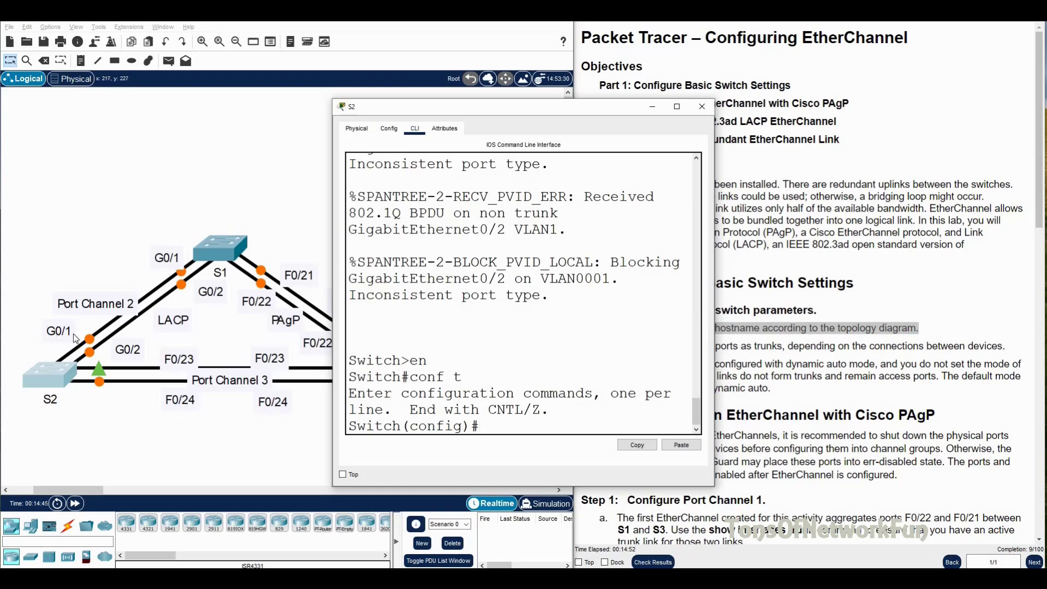
Enter configuration for the interface range f0/23-24, g0/1-2 on S2.
text(int r)
key(Tab)
text(0/)
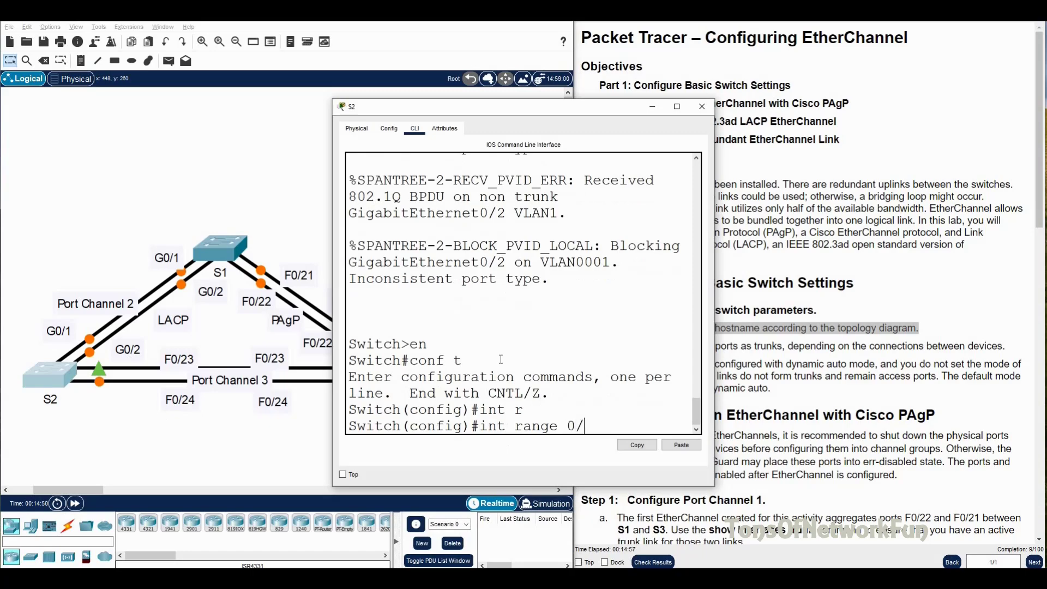
key(BackSpace)
key(BackSpace)
text(f0/23-24, g0/1-2)
key(Return)
Set the selected interface range on S2 to switchport mode trunk and close the S2 window.
text(switchport)
key(Tab)
text(m)
key(Tab)
text(t)
key(Tab)
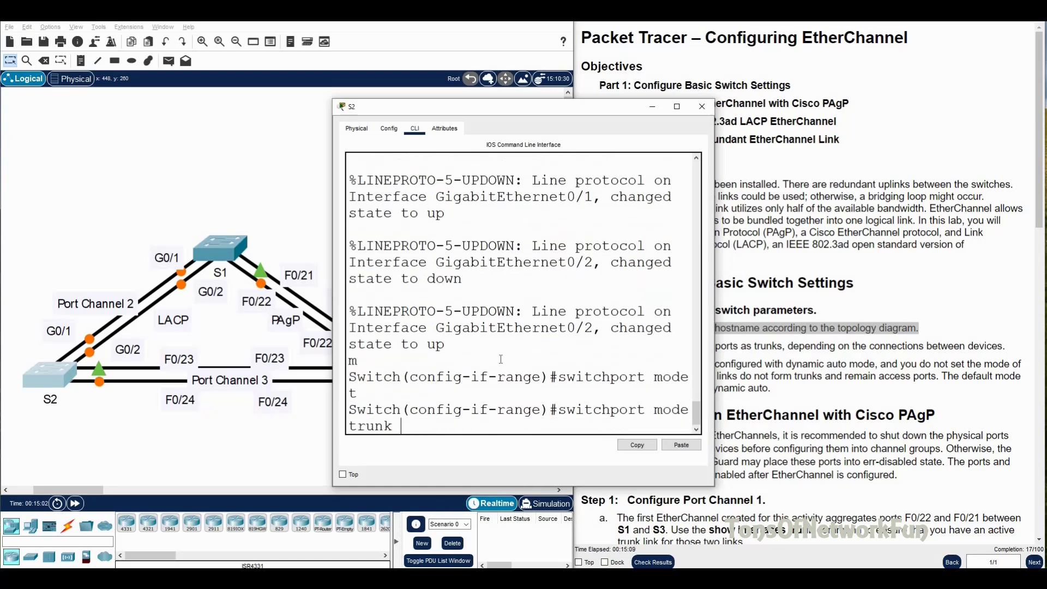
key(Return)
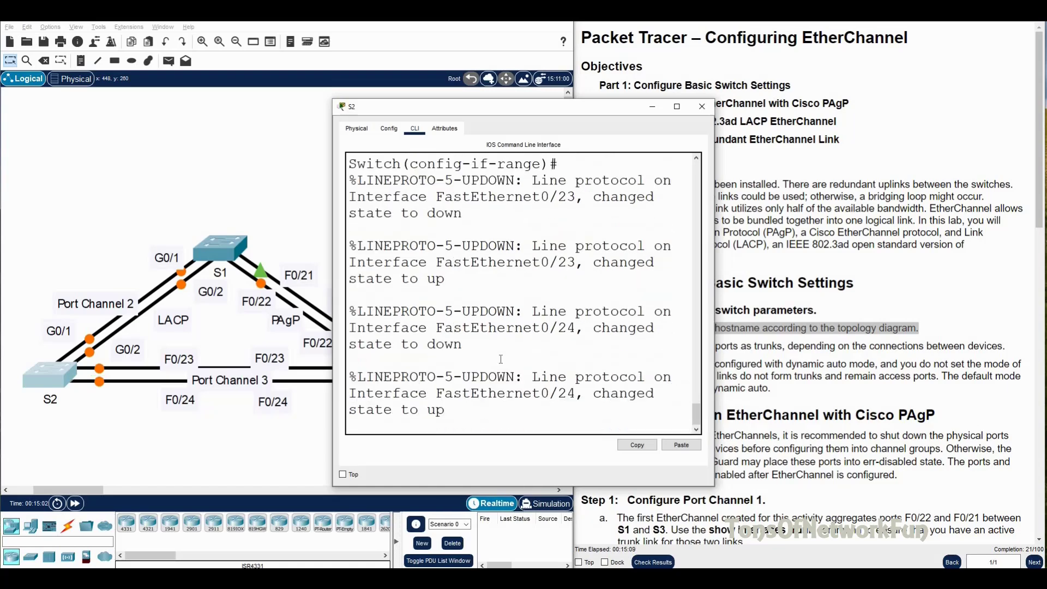
click(702, 107)
Open the command line of switch S3 and move its window clear of the topology diagram.
click(398, 376)
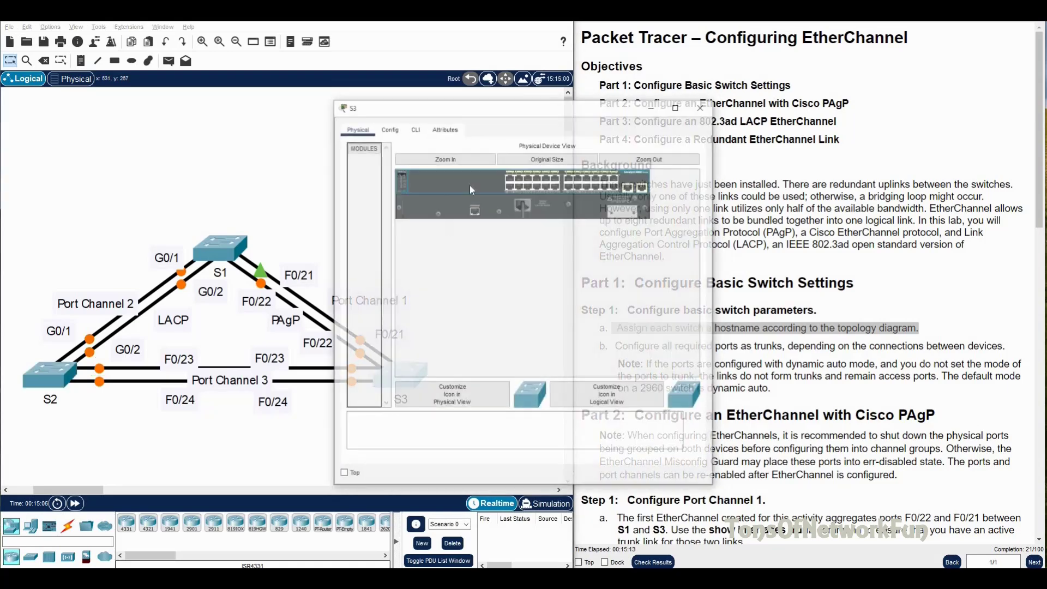
drag(630, 111, 774, 104)
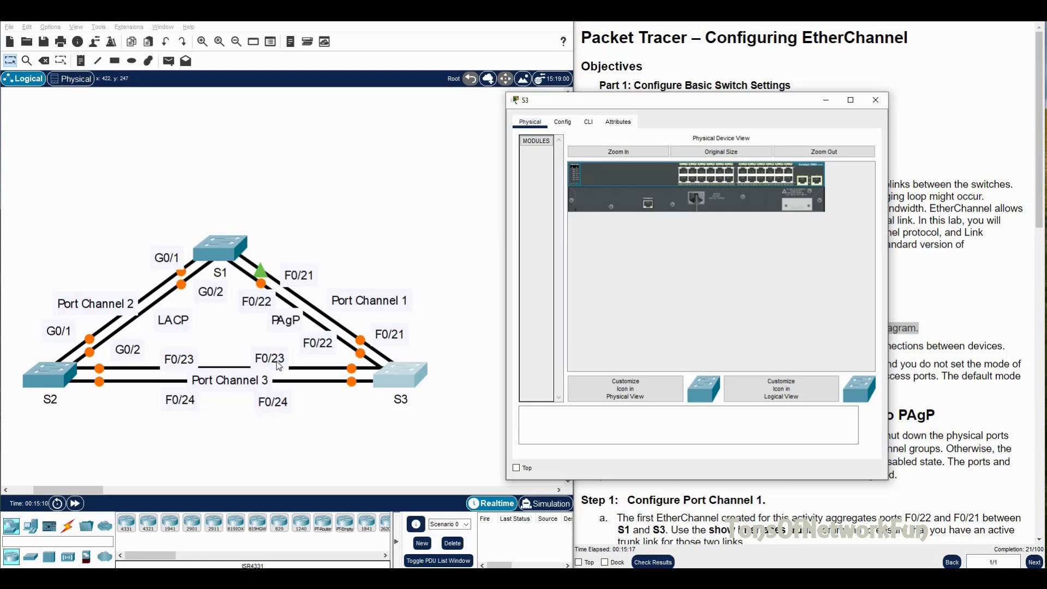
click(563, 123)
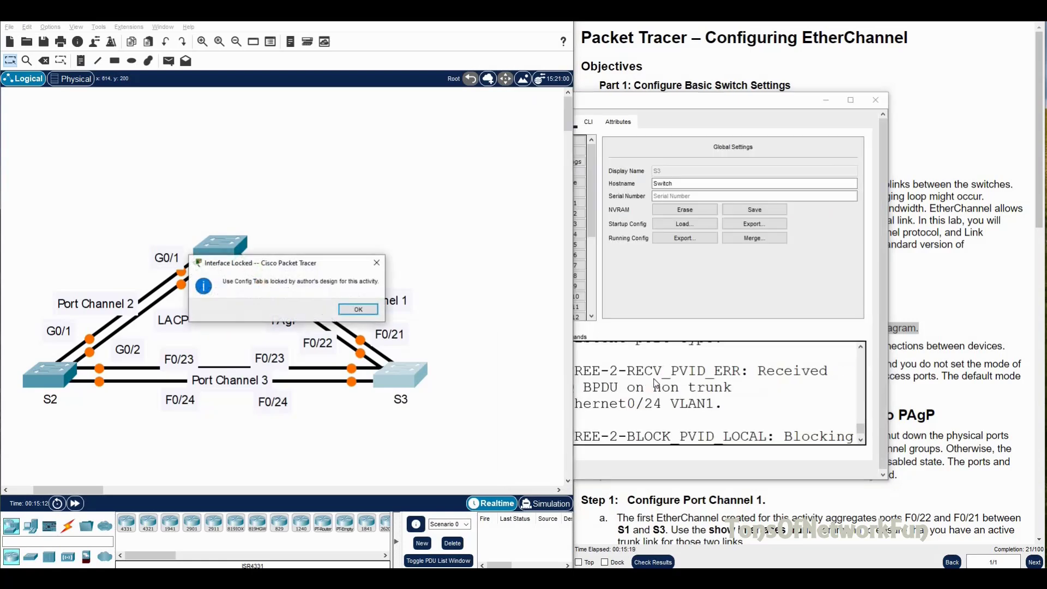
click(358, 309)
drag(600, 100, 621, 98)
click(620, 120)
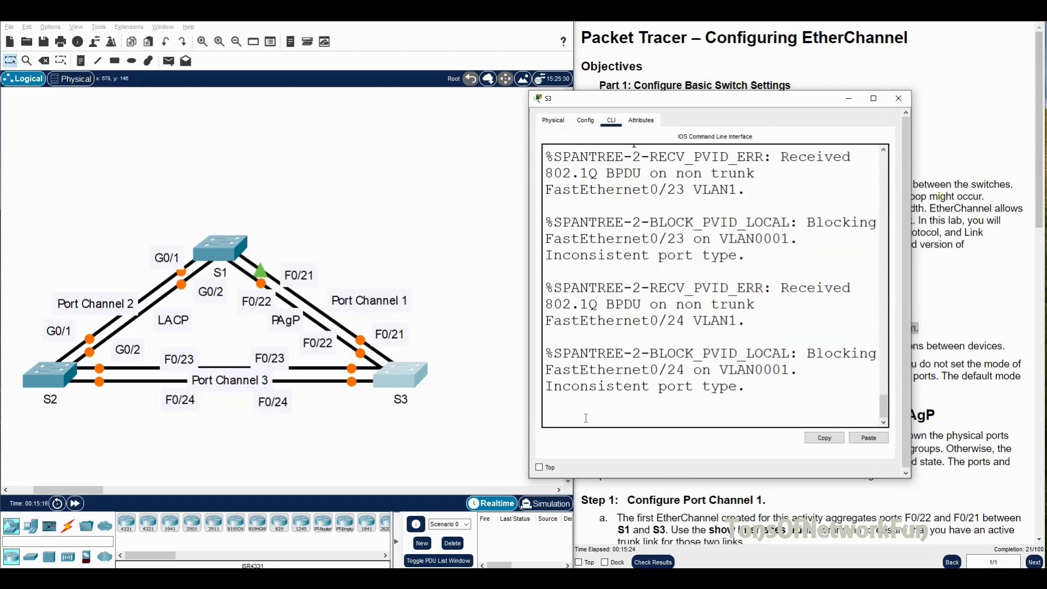
Enter global configuration mode on S3 and select the interface range f0/21-24 for configuration.
key(Return)
text(en)
key(Return)
text(conf t)
key(Return)
text(int r)
key(Tab)
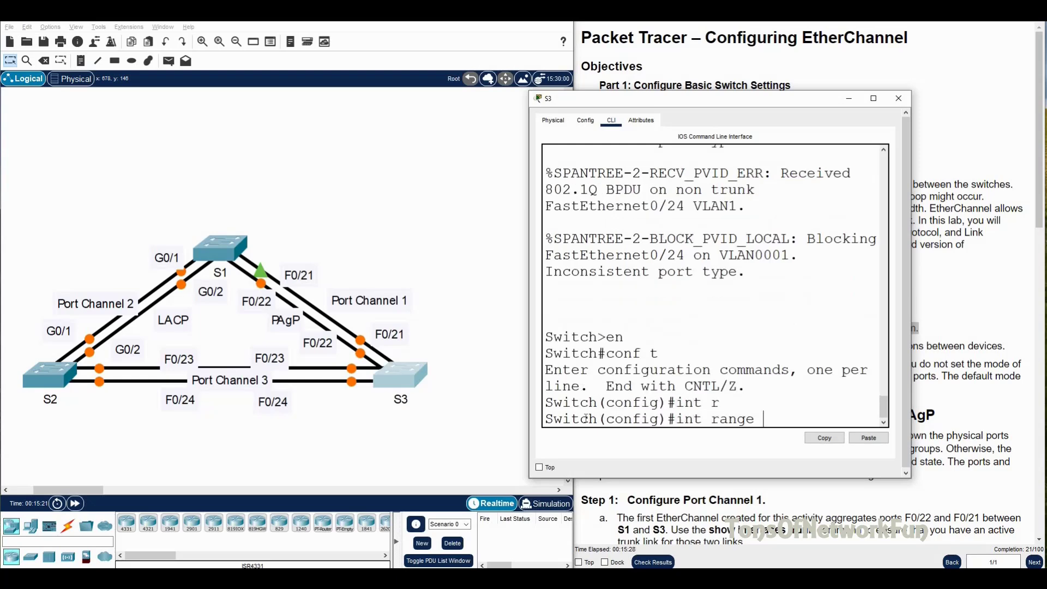
text(f0/21-24)
key(Return)
Set the selected interface range on S3 to switchport mode trunk and close the S3 window.
text(sw)
key(Tab)
text(m)
key(Tab)
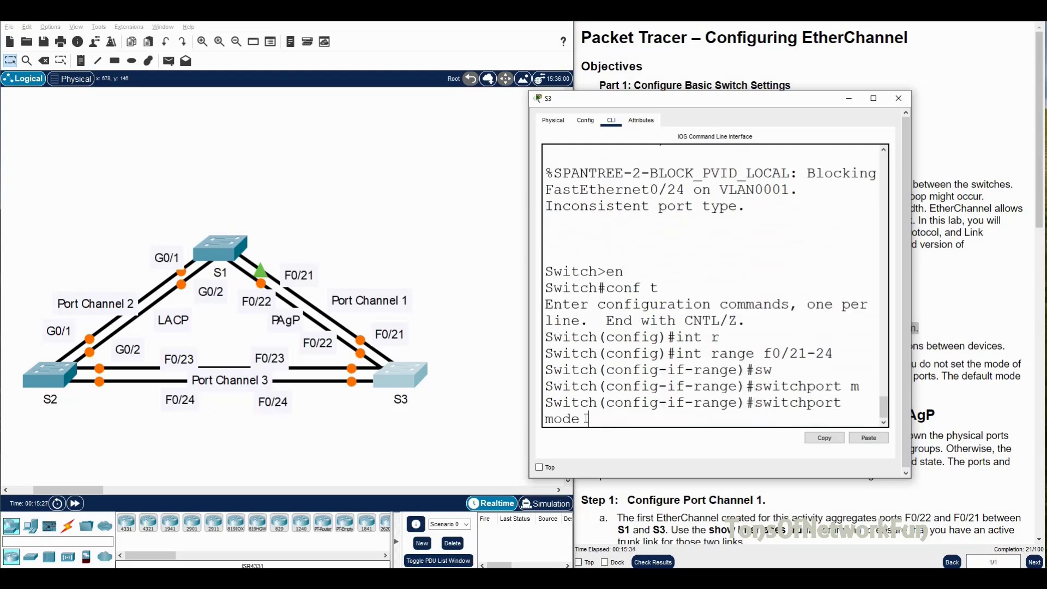
text(t)
key(Tab)
key(Return)
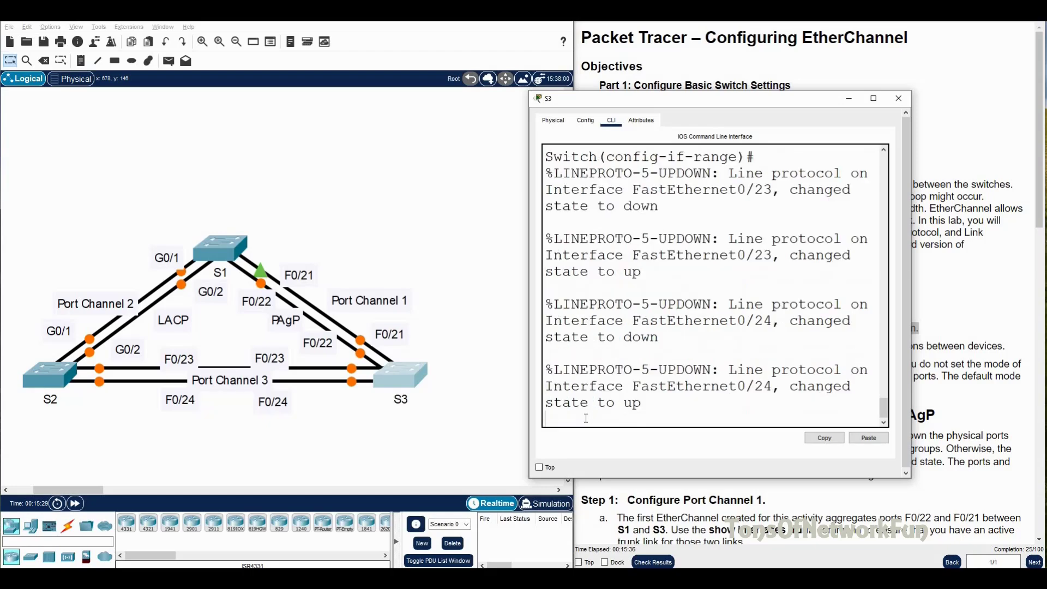
click(898, 100)
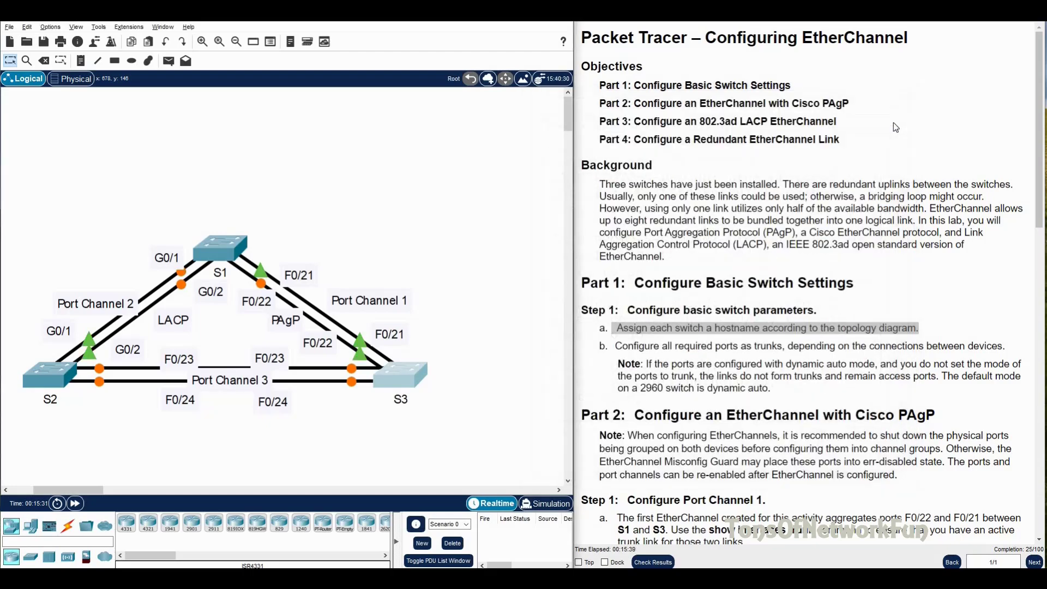
Read the Part 2 note on preparing for EtherChannel and shut down physical ports F0/21 through F0/24 on S3.
scroll(807, 284, down, 3)
drag(663, 349, 979, 338)
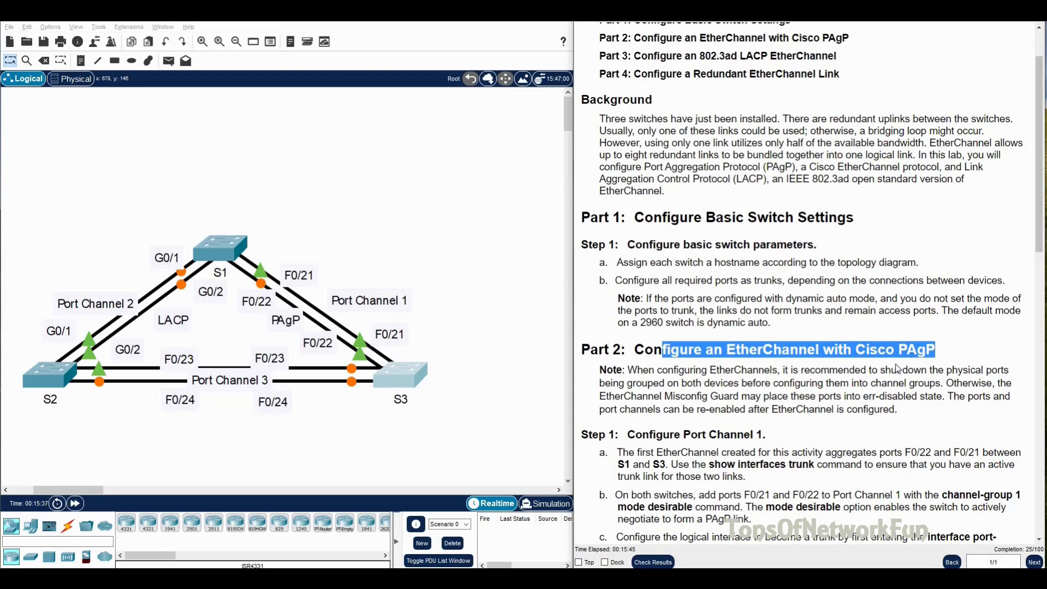
drag(637, 371, 740, 374)
drag(789, 380, 922, 371)
drag(1006, 367, 1008, 367)
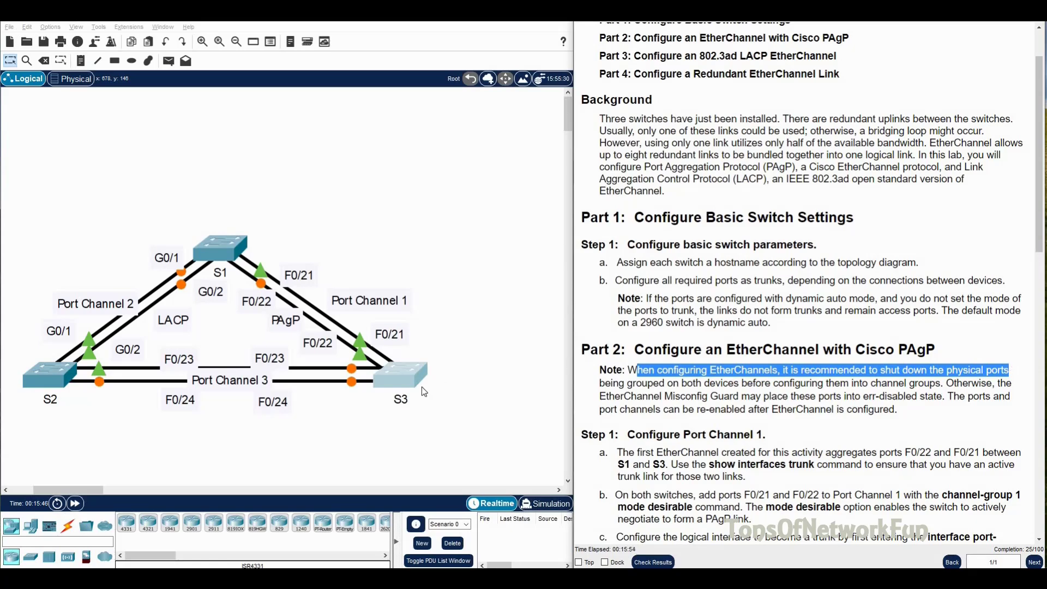
click(399, 382)
drag(473, 115, 719, 75)
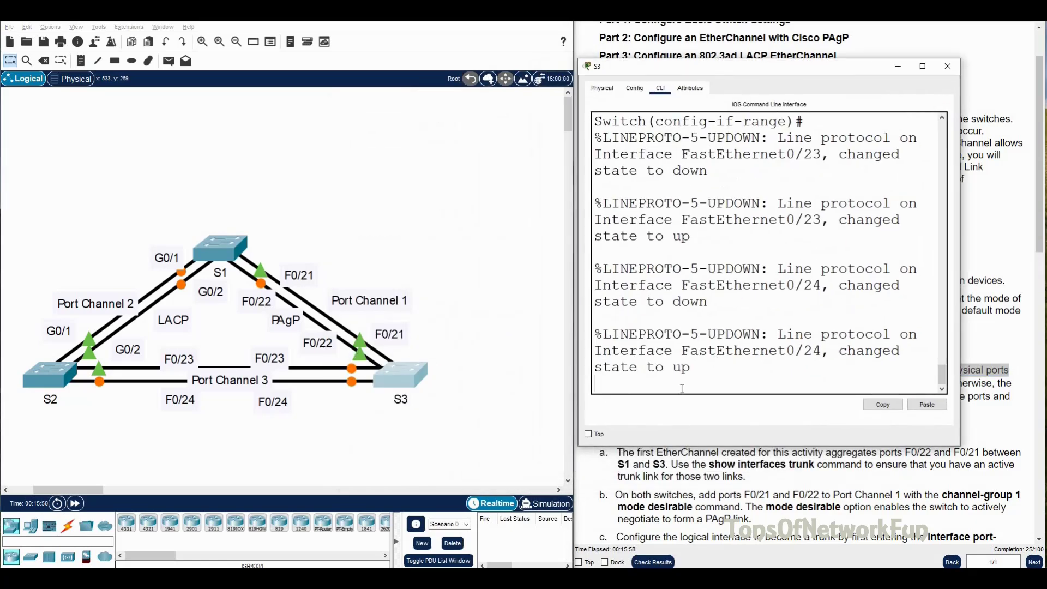
key(Return)
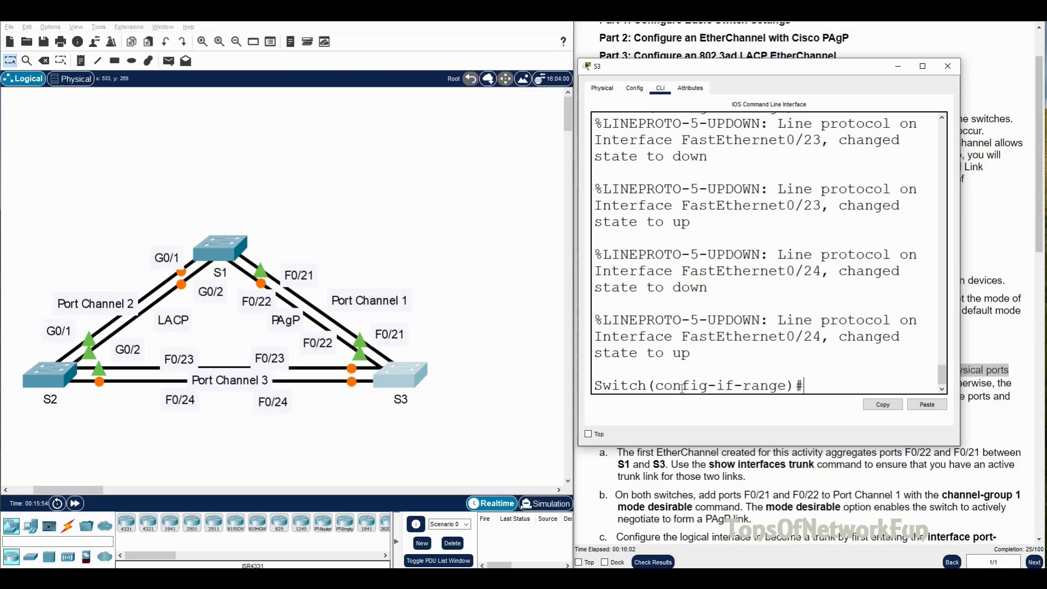
text(shut)
key(Return)
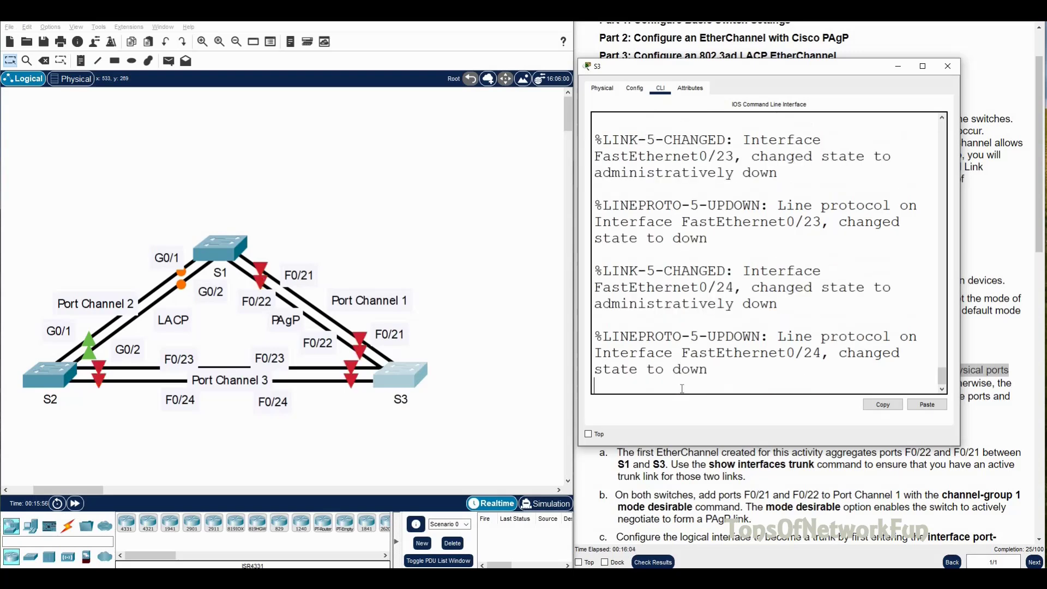
click(949, 66)
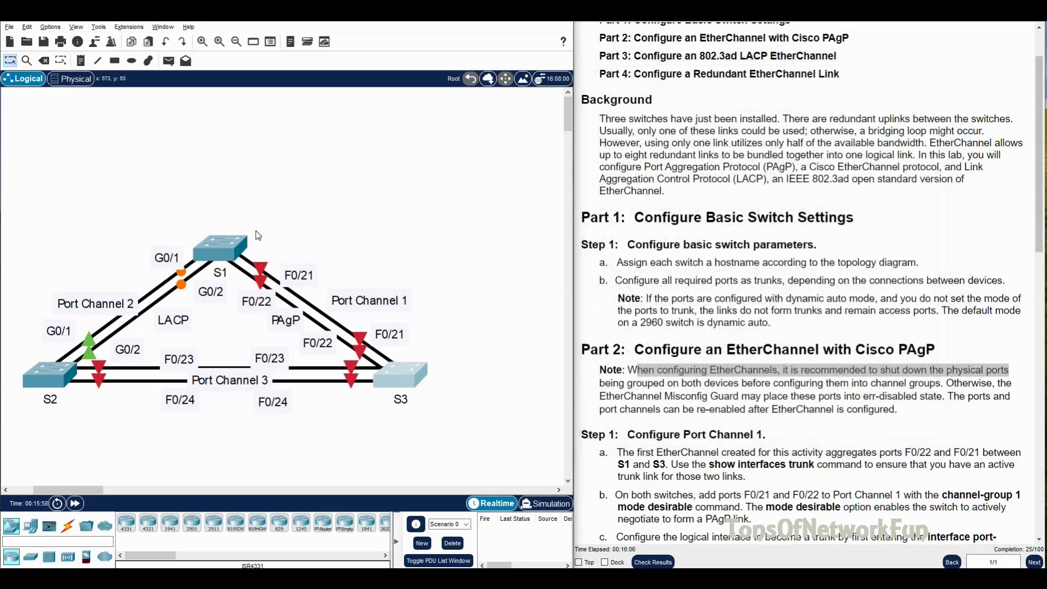
Shut down the selected interface range on S1, covering F0/21-22 and G0/1-2, and close the S1 window.
click(220, 248)
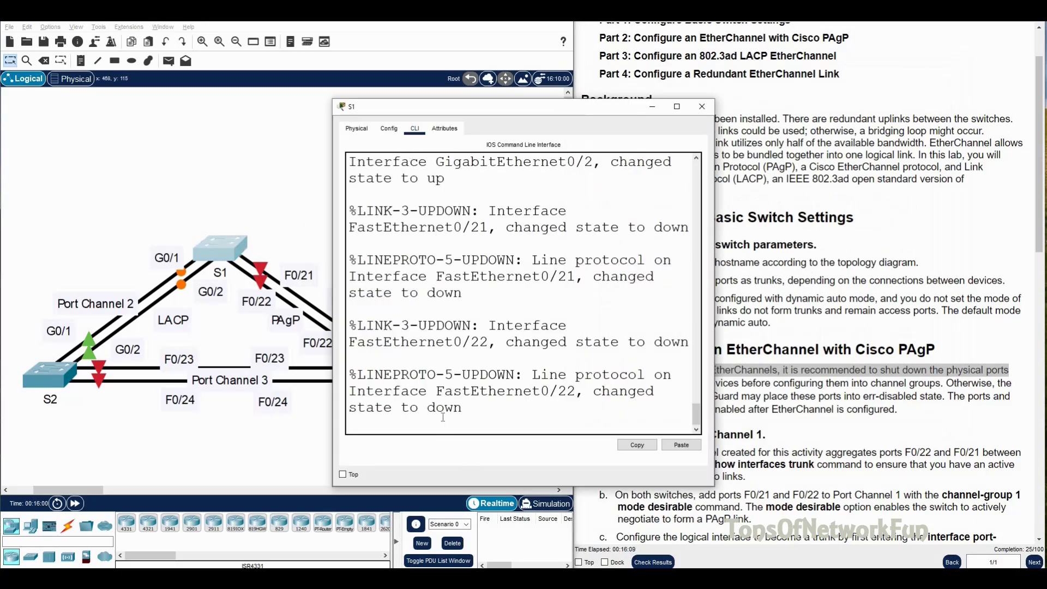
key(Return)
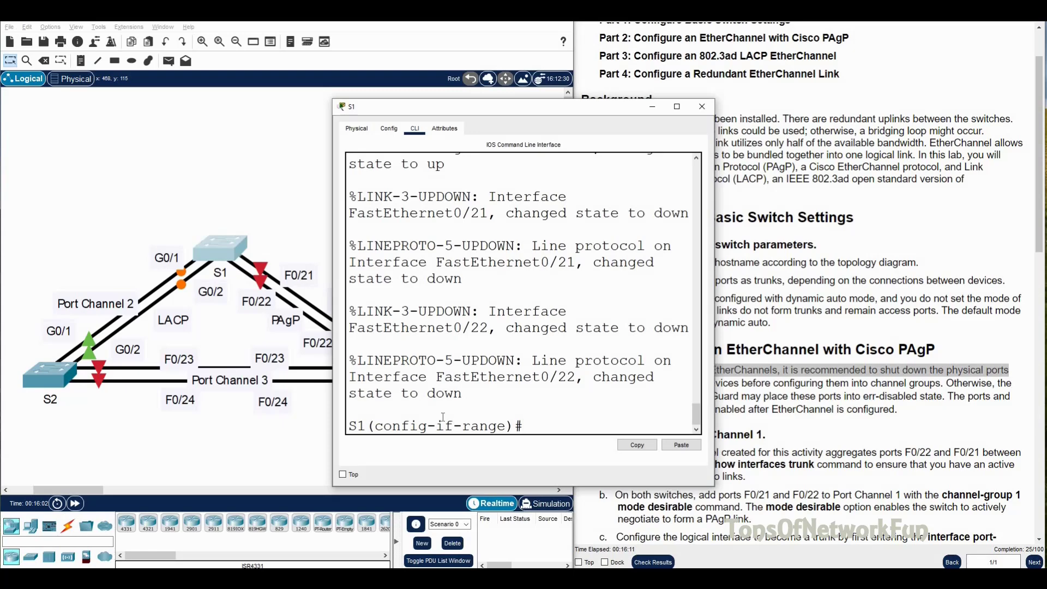
text(shutdown)
key(Return)
click(702, 107)
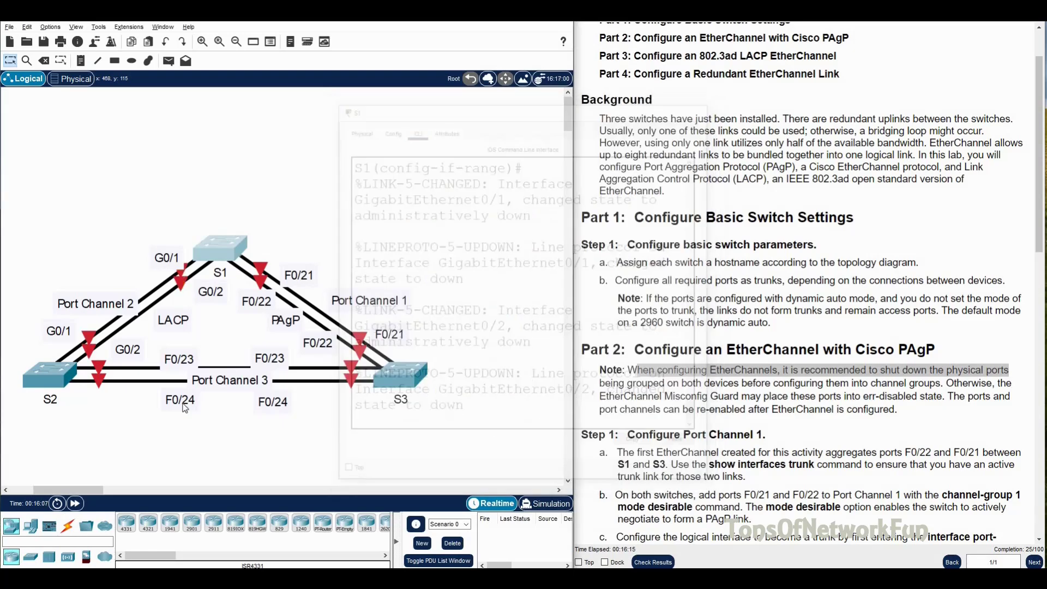
Shut down the selected interface range on S2, covering F0/23-24 and G0/1-2, and close the S2 window.
click(50, 371)
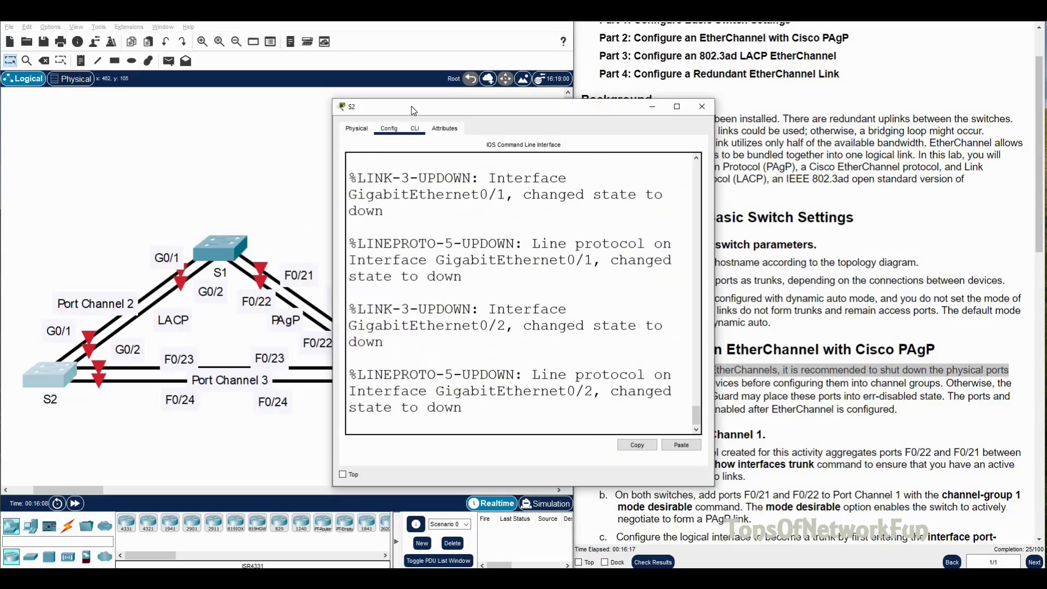
drag(412, 105, 551, 105)
key(Return)
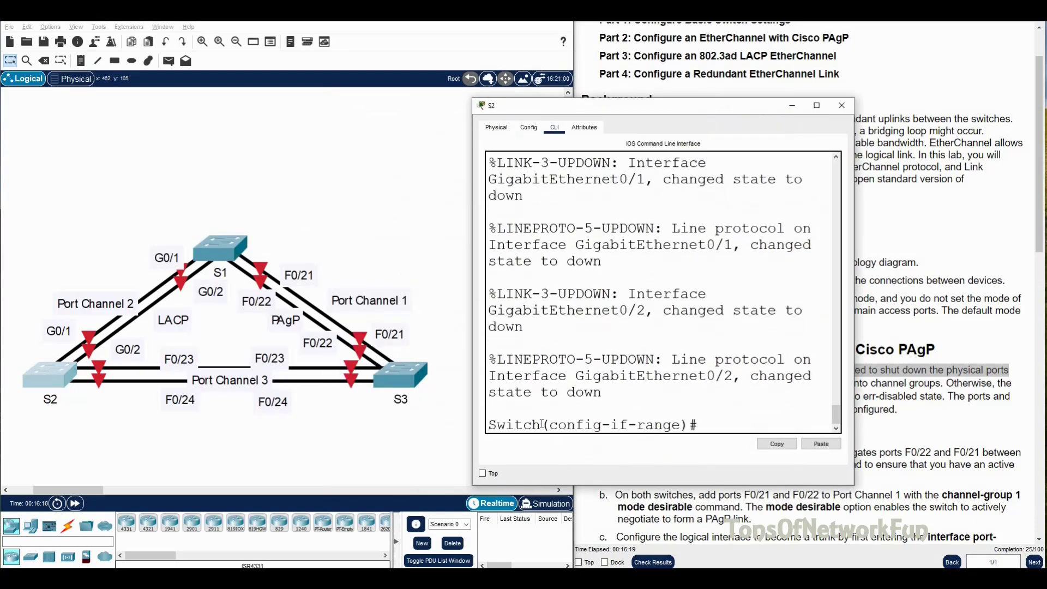
text(shutdown)
key(Return)
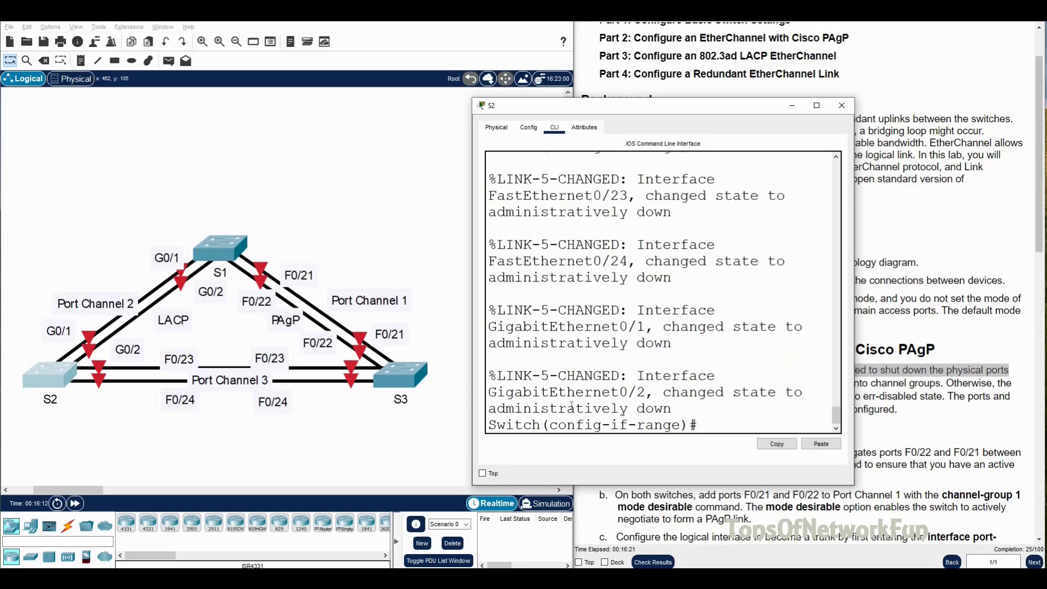
click(842, 105)
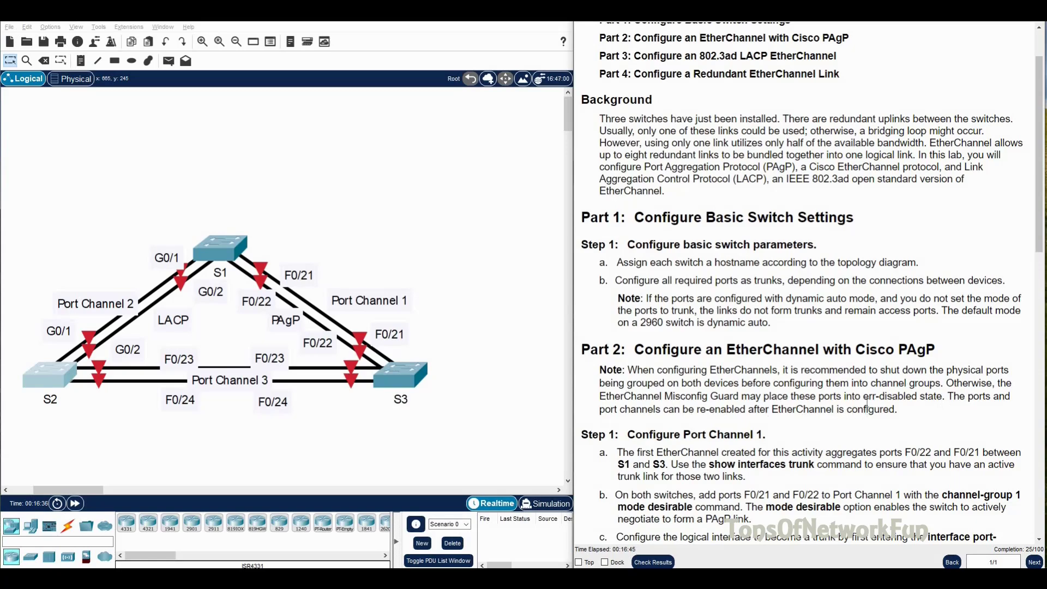
Read the Port Channel 1 instructions, return S1 to global configuration mode and display its trunk interfaces with do sh int tr.
scroll(864, 391, down, 2)
scroll(865, 390, down, 2)
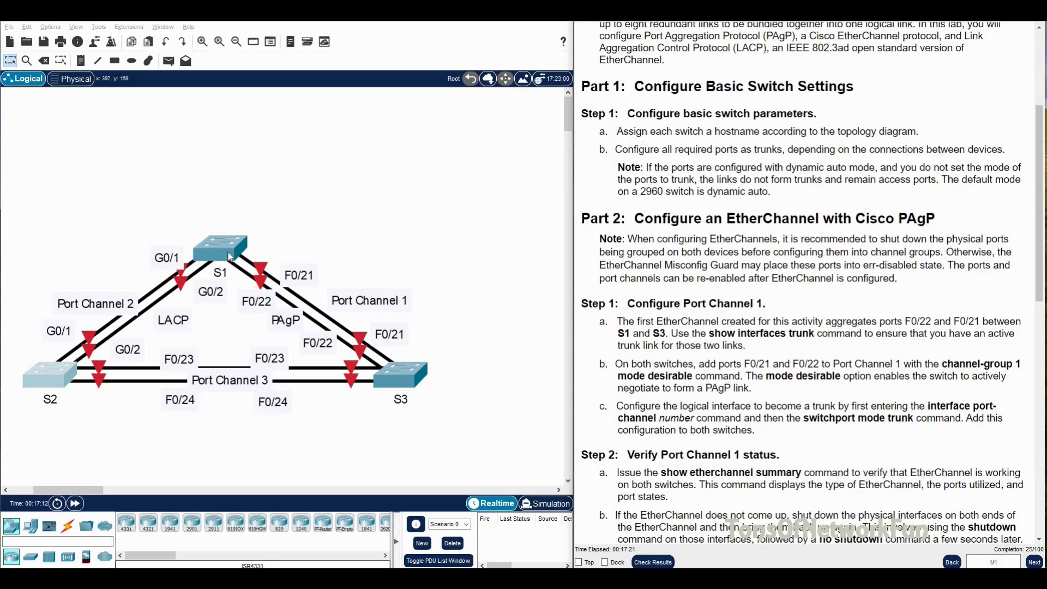
click(223, 250)
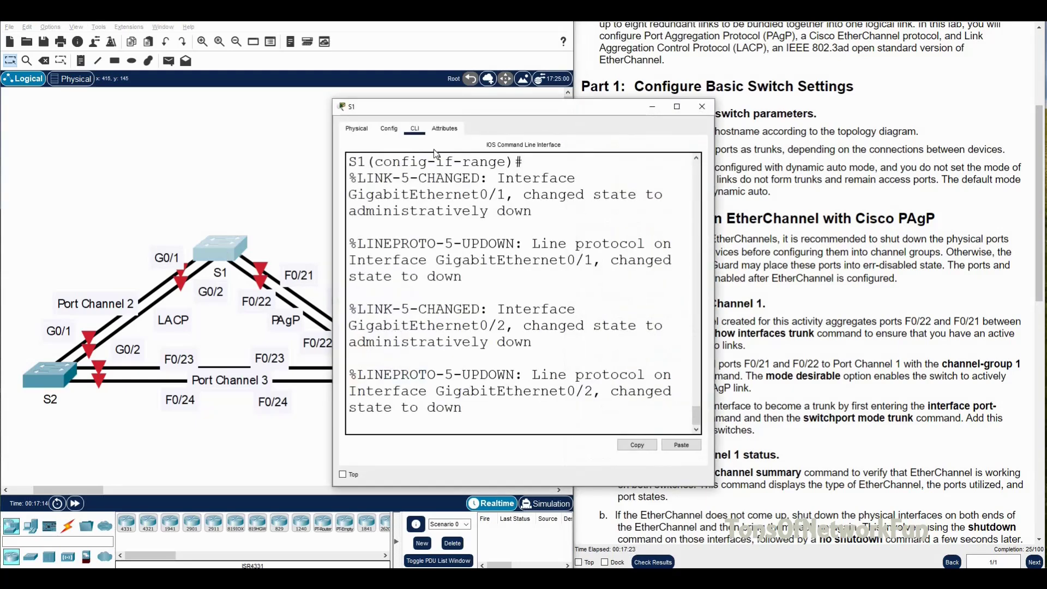
drag(447, 107, 400, 71)
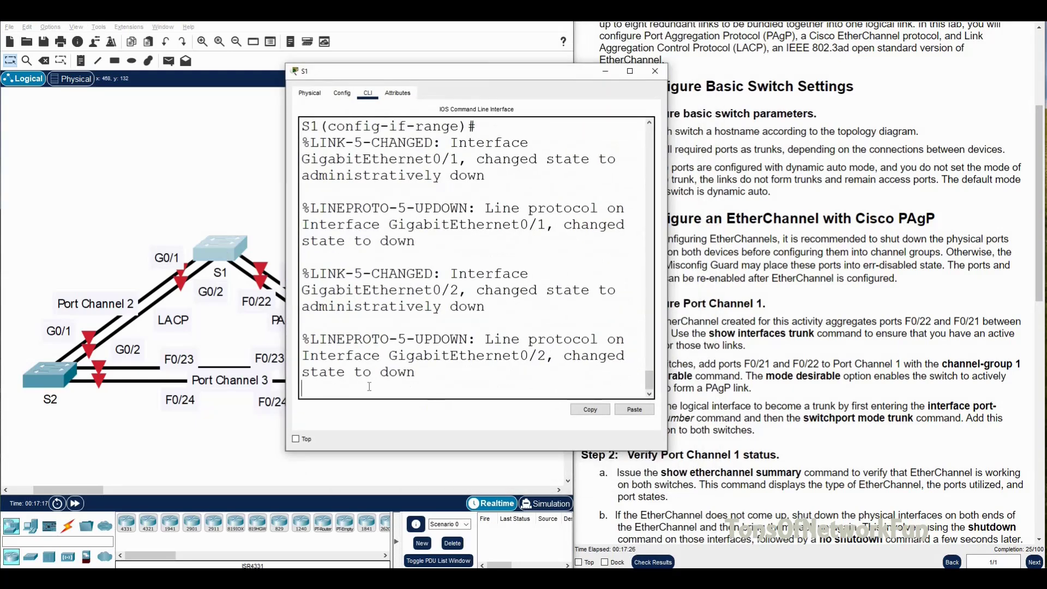
key(Return)
text(exit)
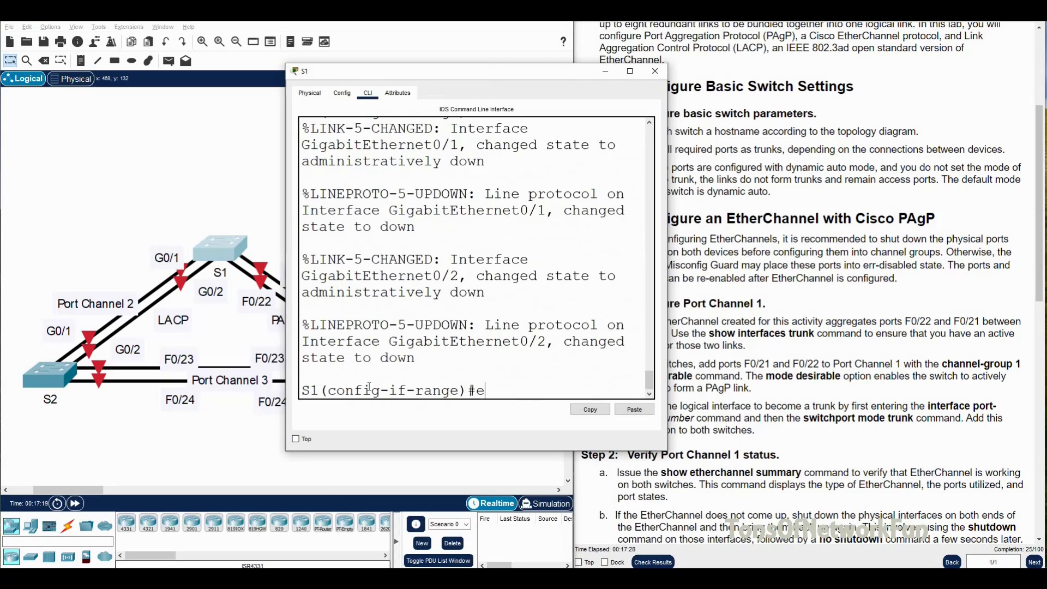
key(Return)
text(do sh int tr)
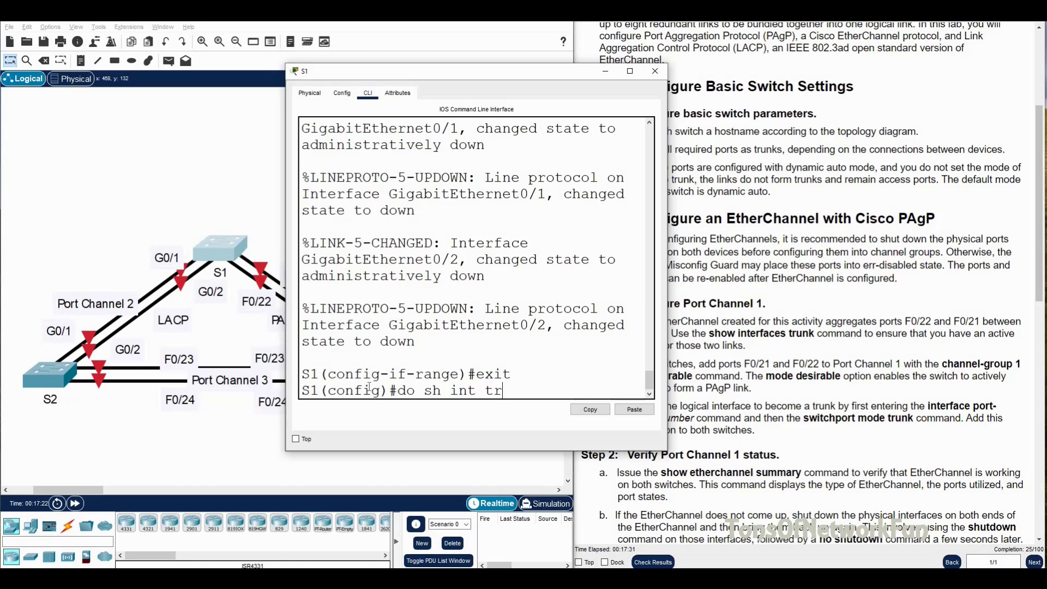
key(Return)
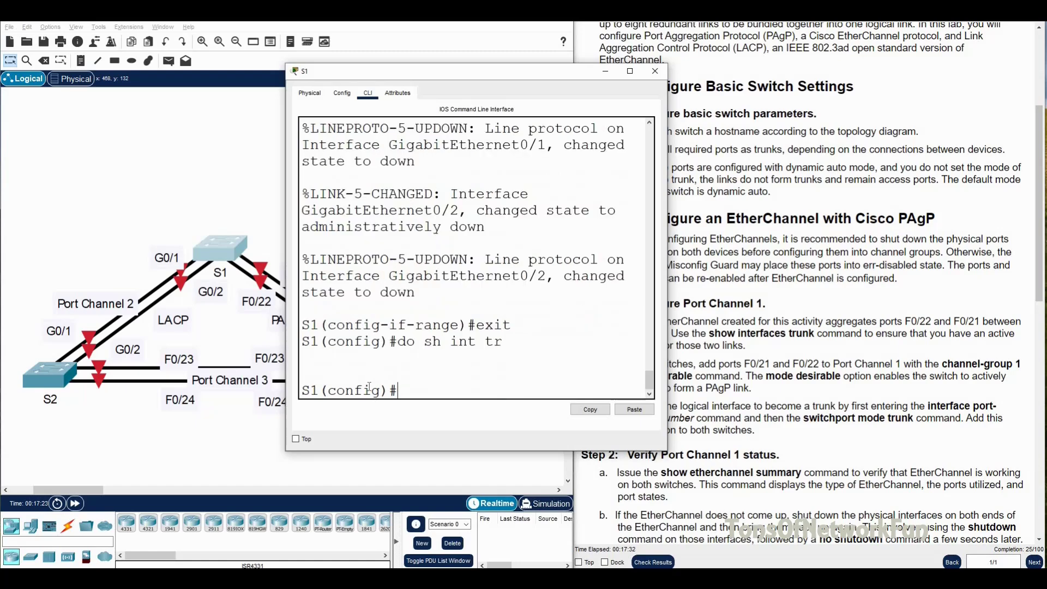
drag(533, 76, 419, 54)
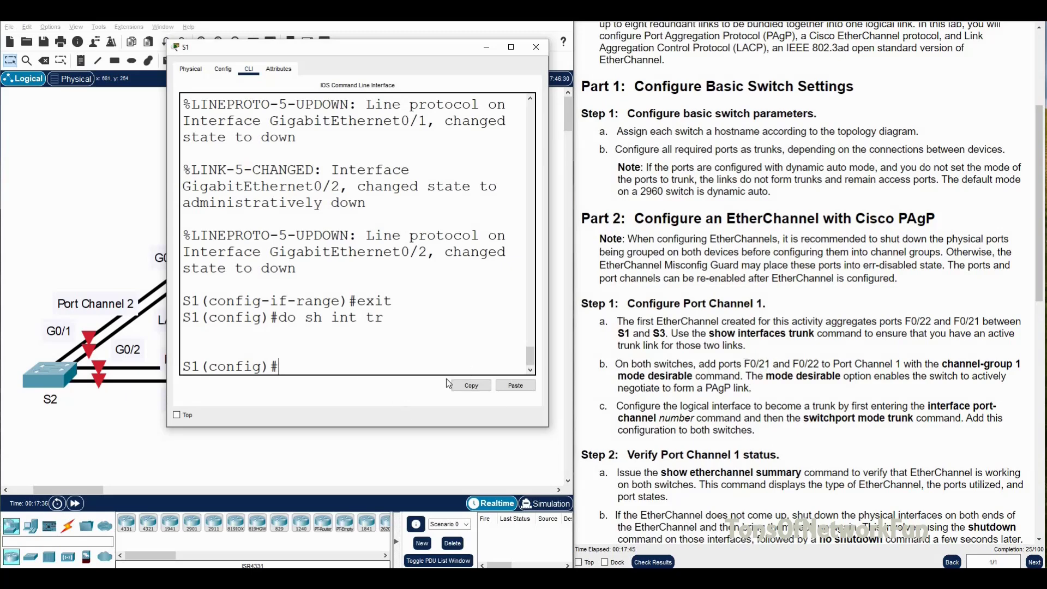
Add interface range f0/21-22 on S1 to channel-group 1 in mode desirable.
text(int ra)
key(Tab)
text(f0/21-22)
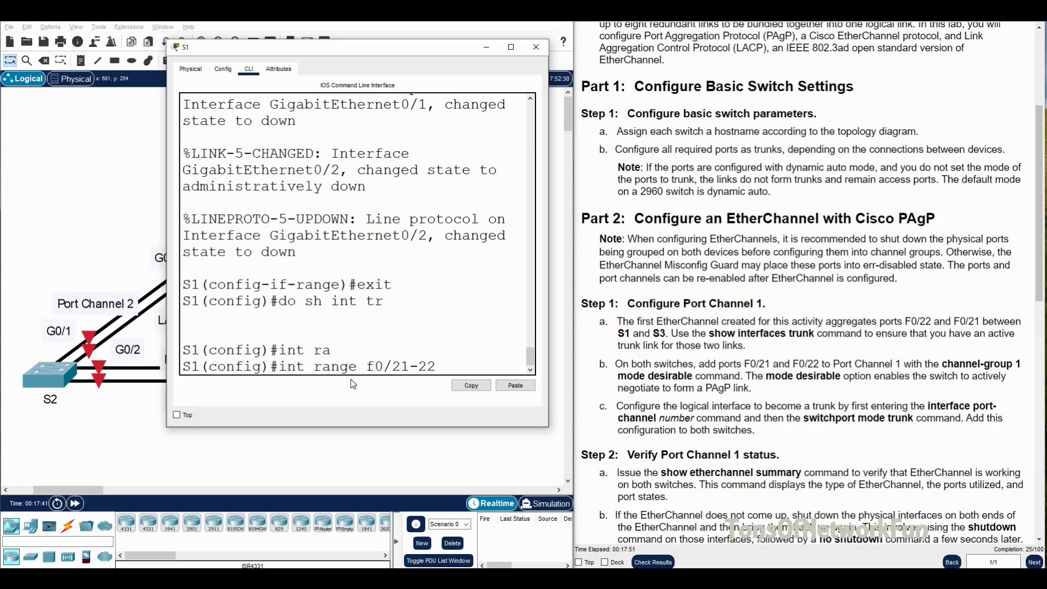
key(Return)
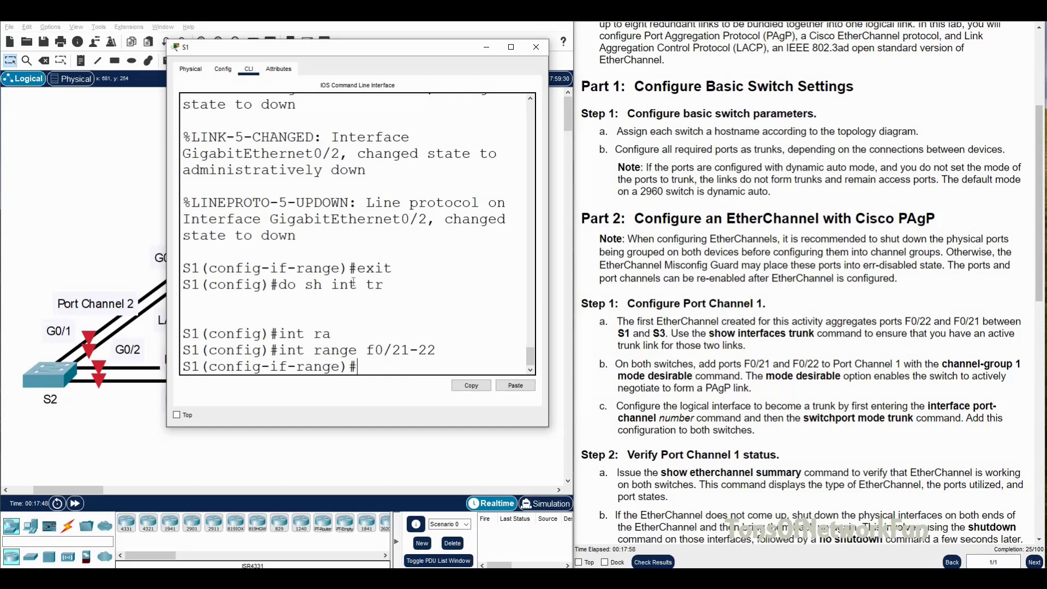
text(channel-g)
key(Tab)
text(1)
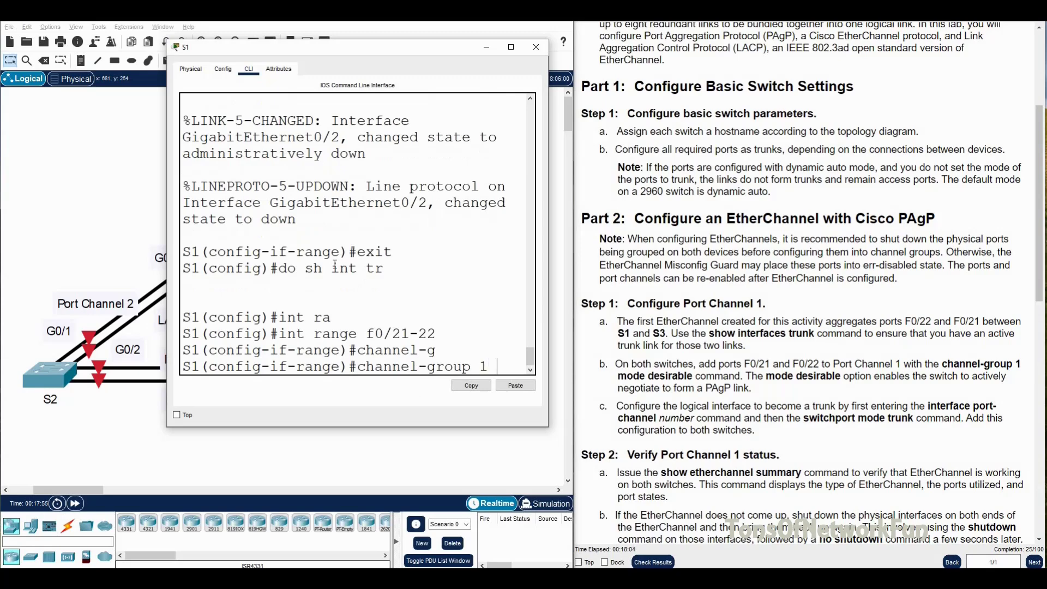
text( mo)
key(Tab)
text(de)
key(Tab)
key(Return)
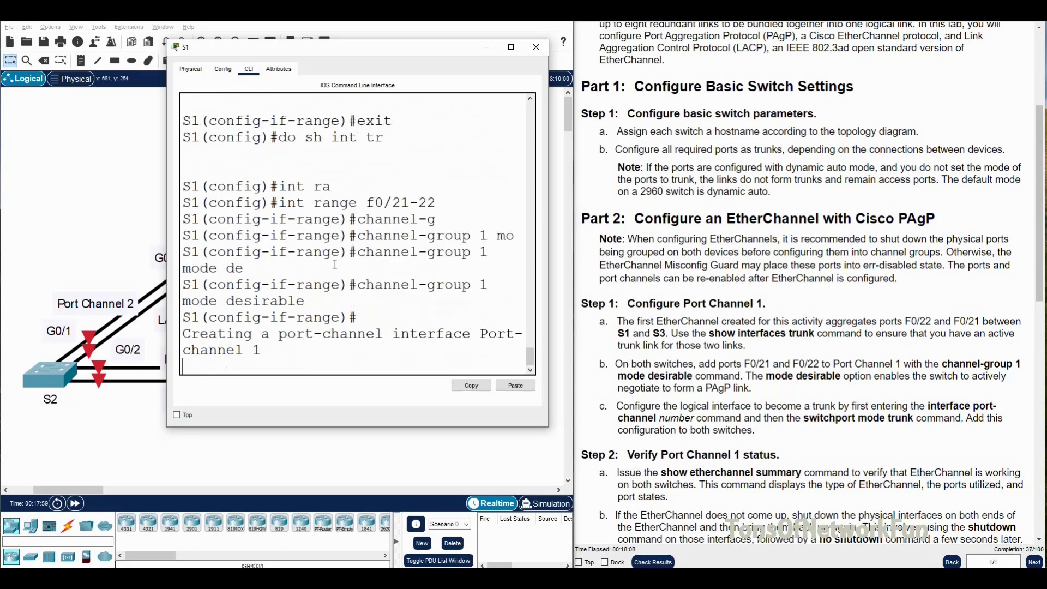
Re-enable the selected F0/21-22 ports on S1 with no shutdown and close the S1 window.
text(no sh)
key(Return)
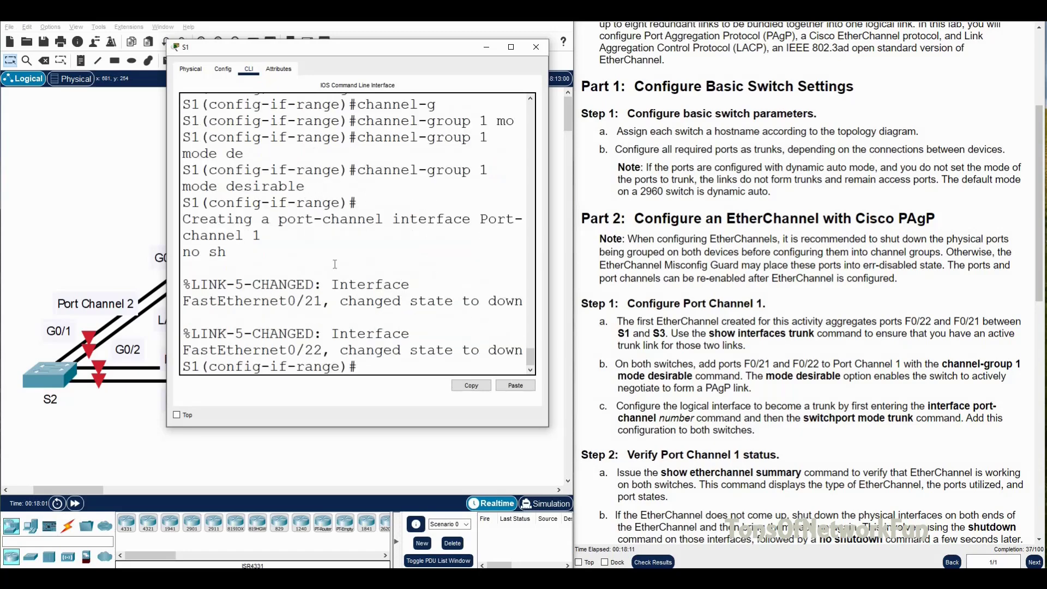
click(537, 49)
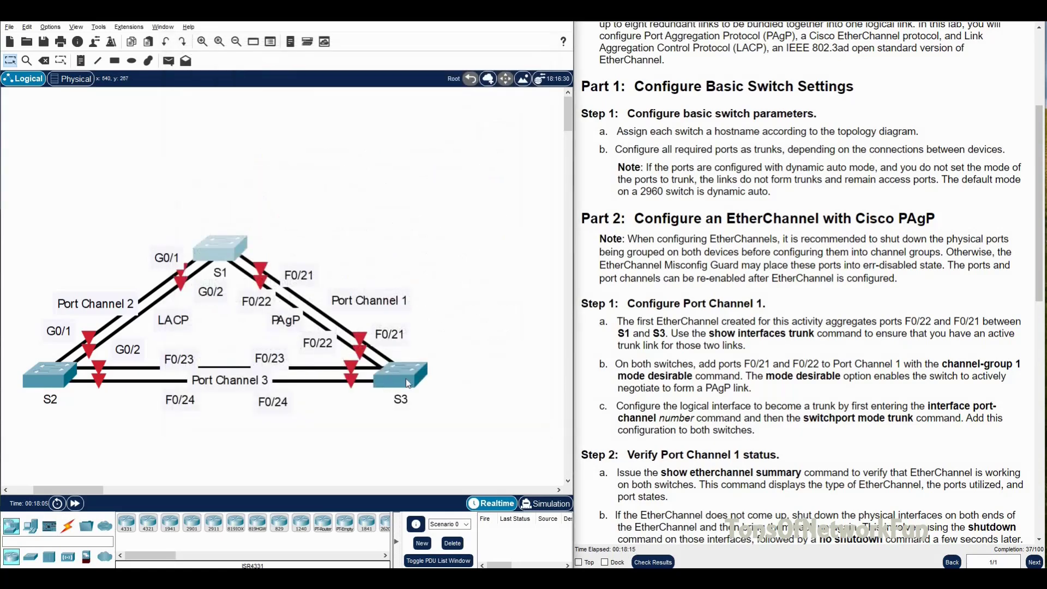
Open the S3 command line, leave the current interface range and select the interface range f0/21-22 for configuration.
click(408, 383)
drag(567, 108, 670, 80)
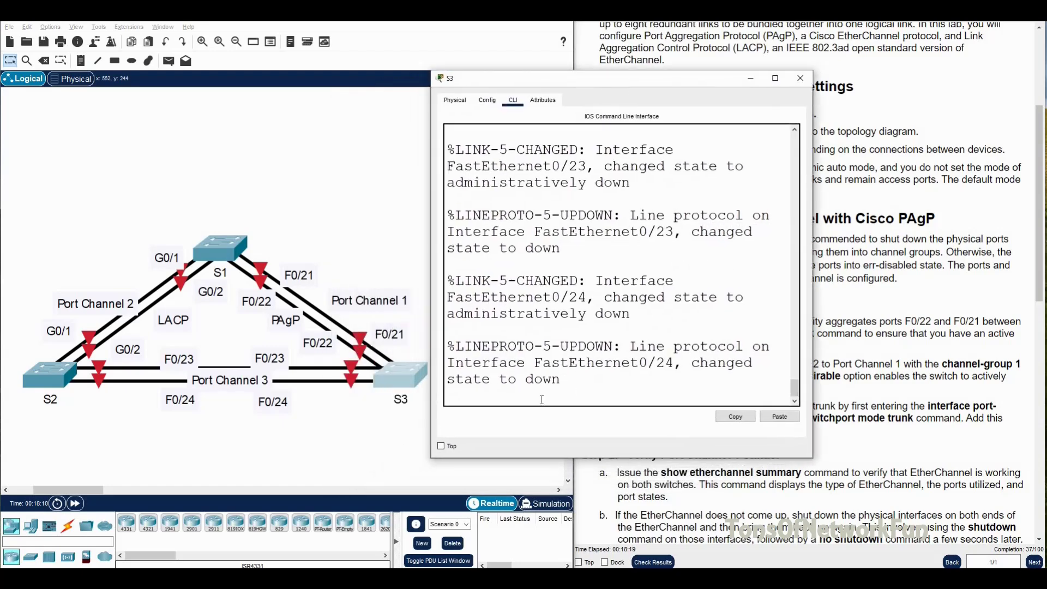
key(Return)
text(exit)
key(Return)
text(int ra)
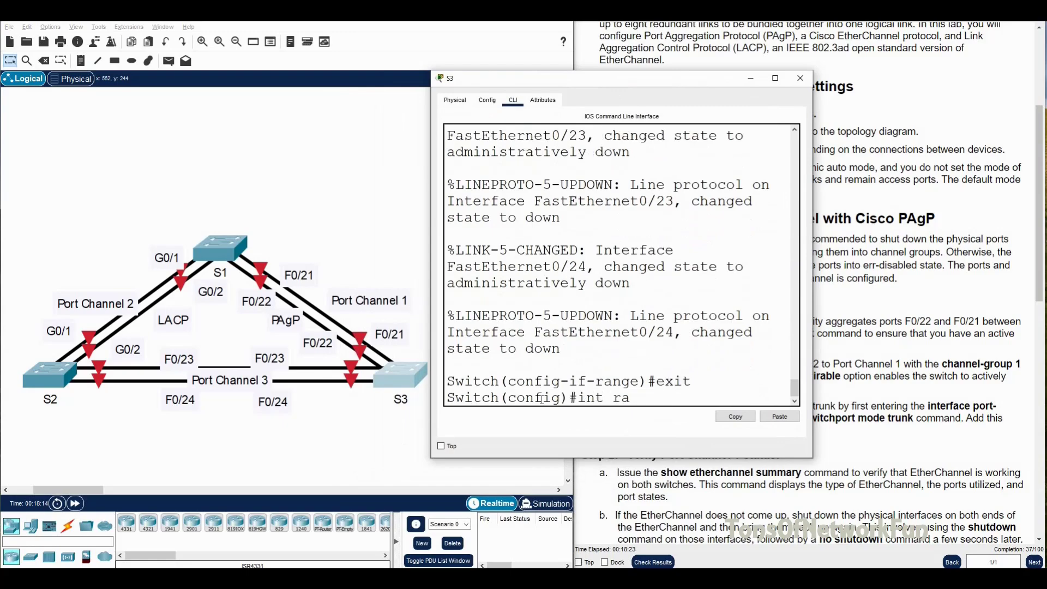
key(Tab)
text(f0/21-22)
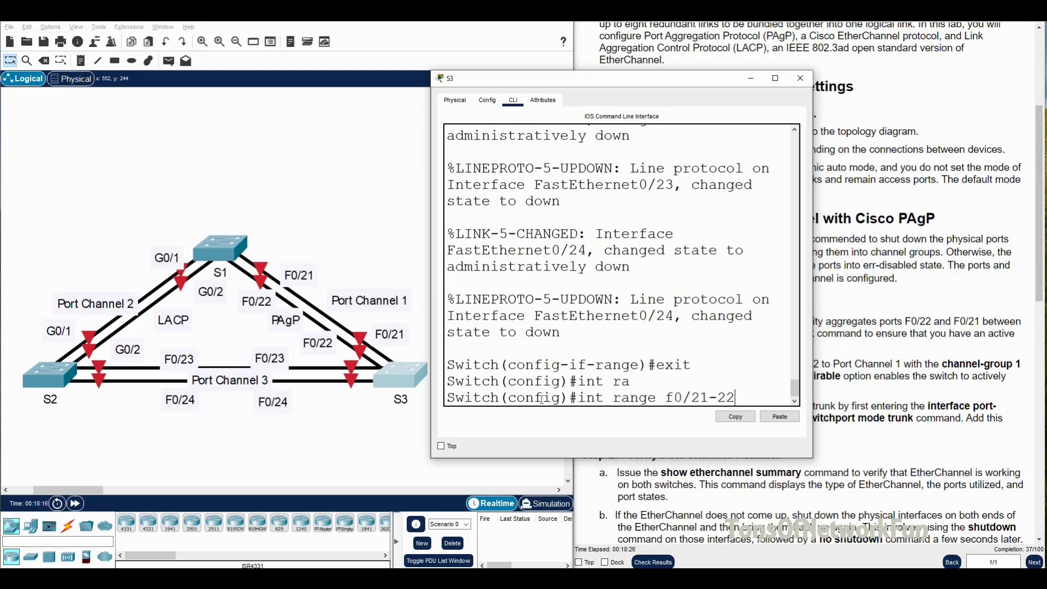
key(Return)
Assign the selected S3 ports to channel-group 1 in mode desirable, re-enable them and close the S3 window.
text(chan)
key(Tab)
text(nel-g)
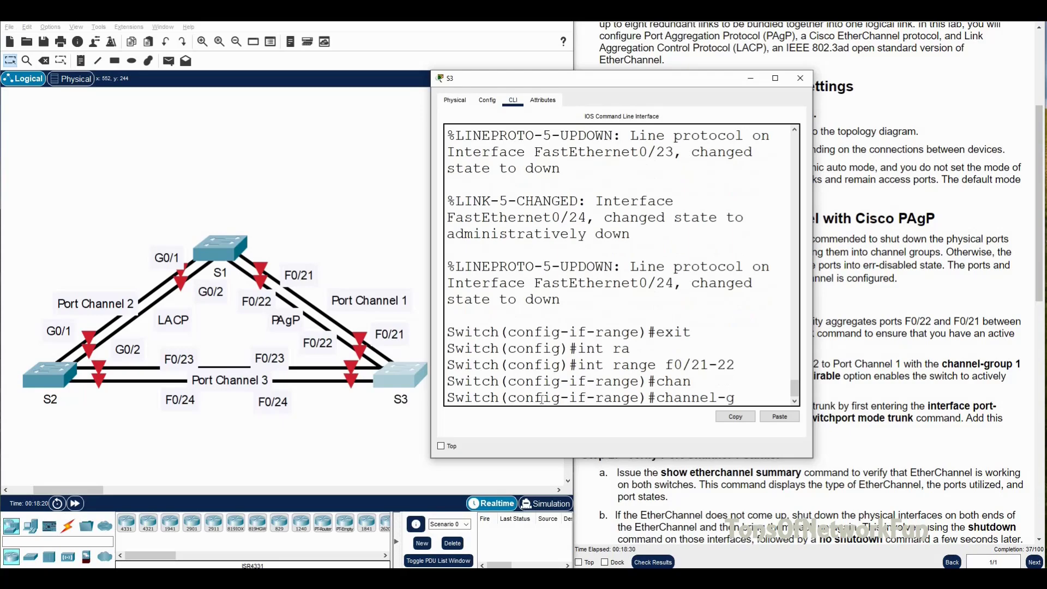
key(Tab)
text(1)
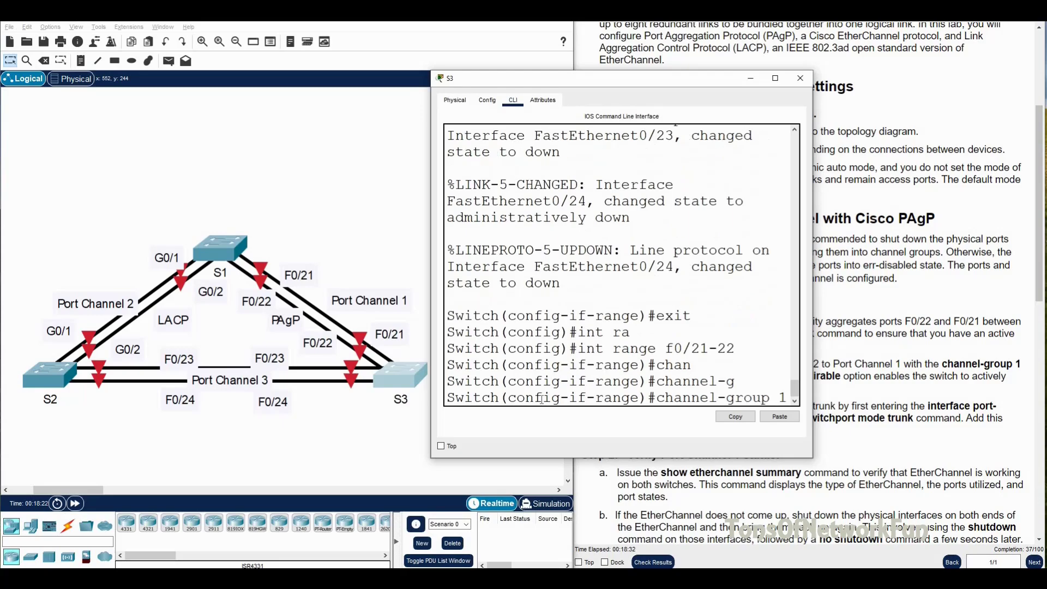
text( mo)
key(Tab)
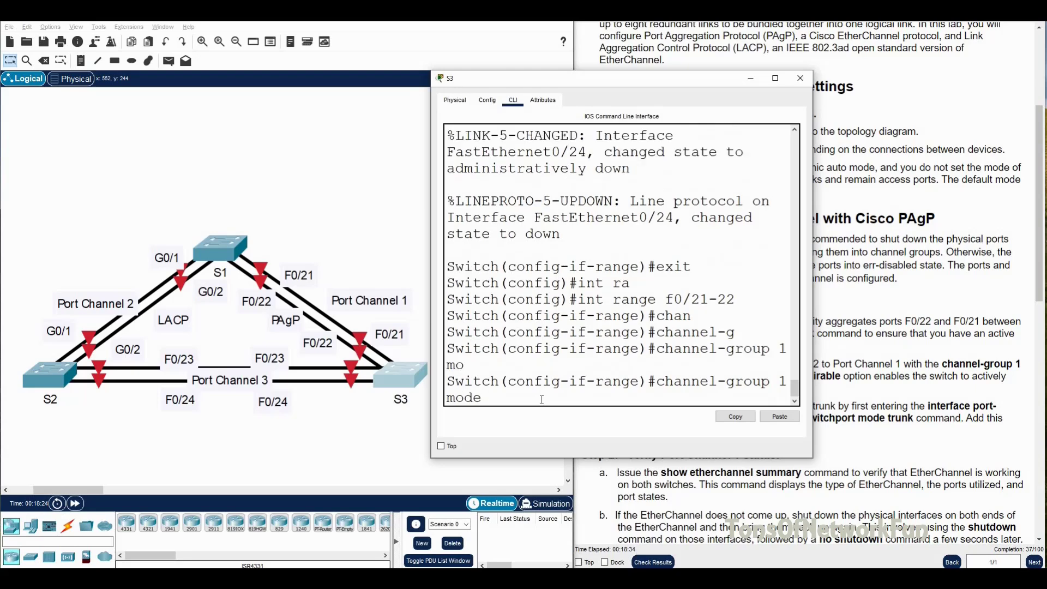
text(de)
key(Tab)
key(Return)
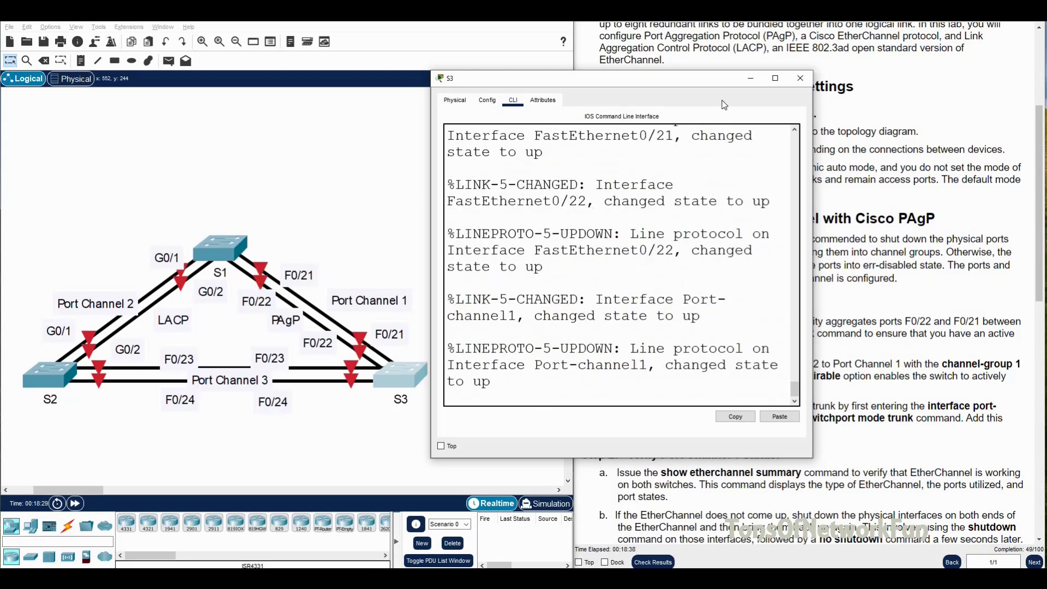
click(800, 78)
Exit the interface range on S1, display its trunk interfaces in a widened window, examine the Port Channel 1 entry and close the window.
click(229, 255)
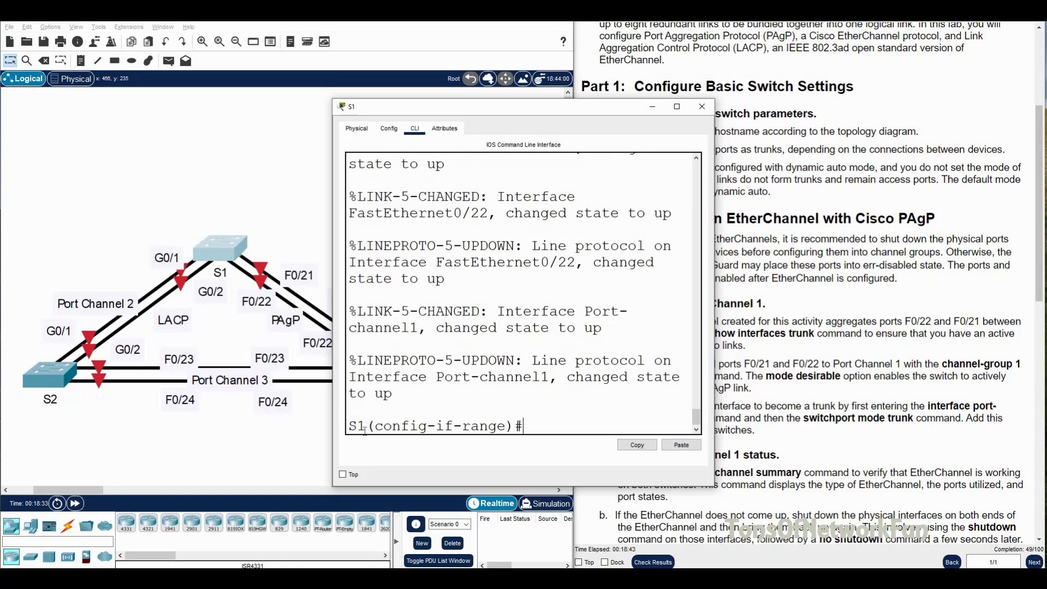
text(exit)
key(Return)
text(do sh int tr)
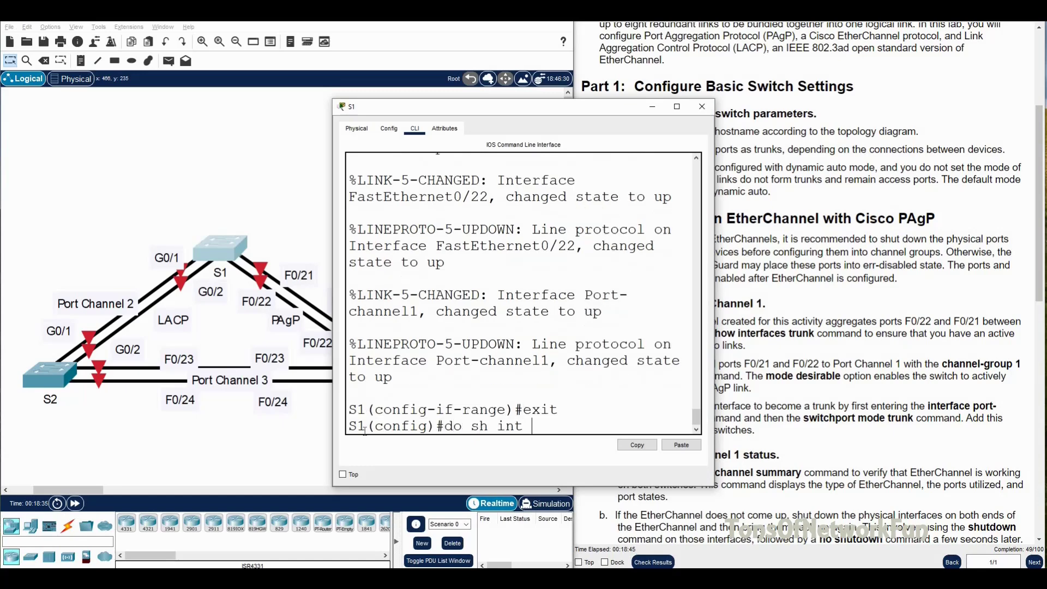
key(Return)
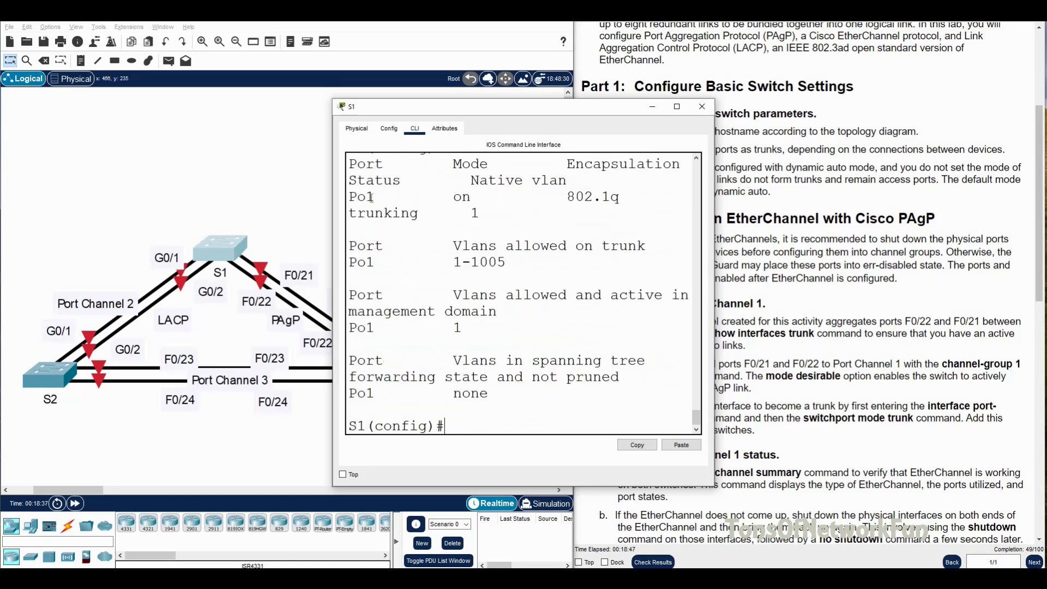
drag(715, 225, 1018, 248)
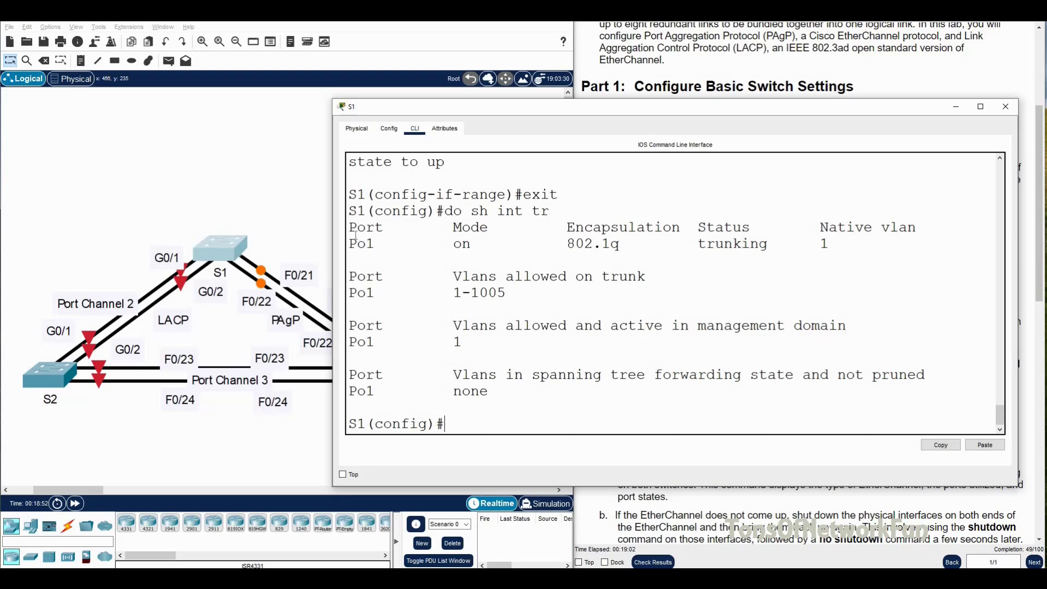
click(1004, 108)
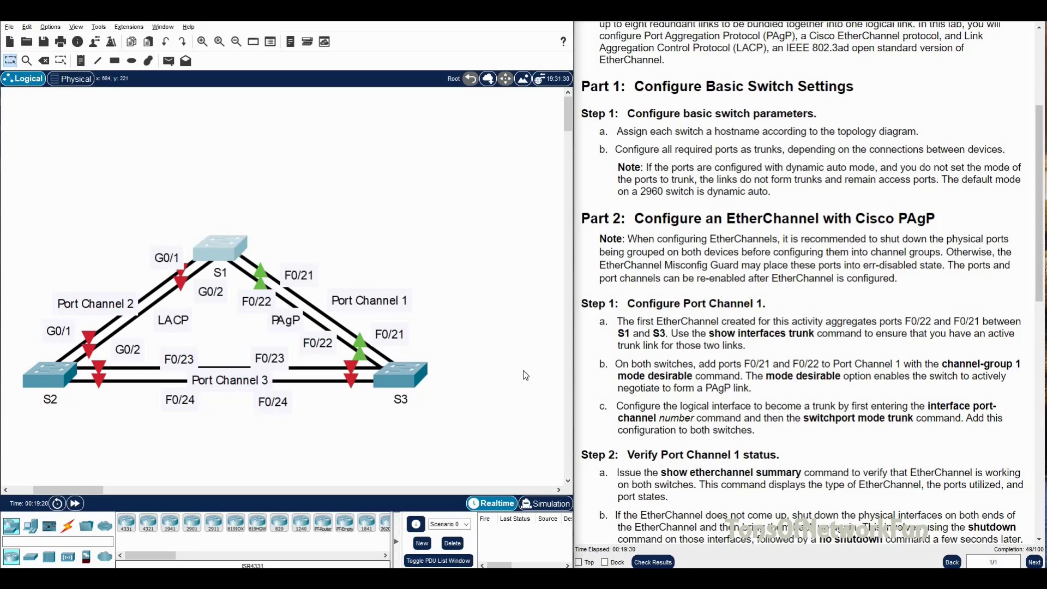
Open the S1 command line and enter interface configuration for port-channel 1.
click(230, 246)
drag(459, 107, 398, 98)
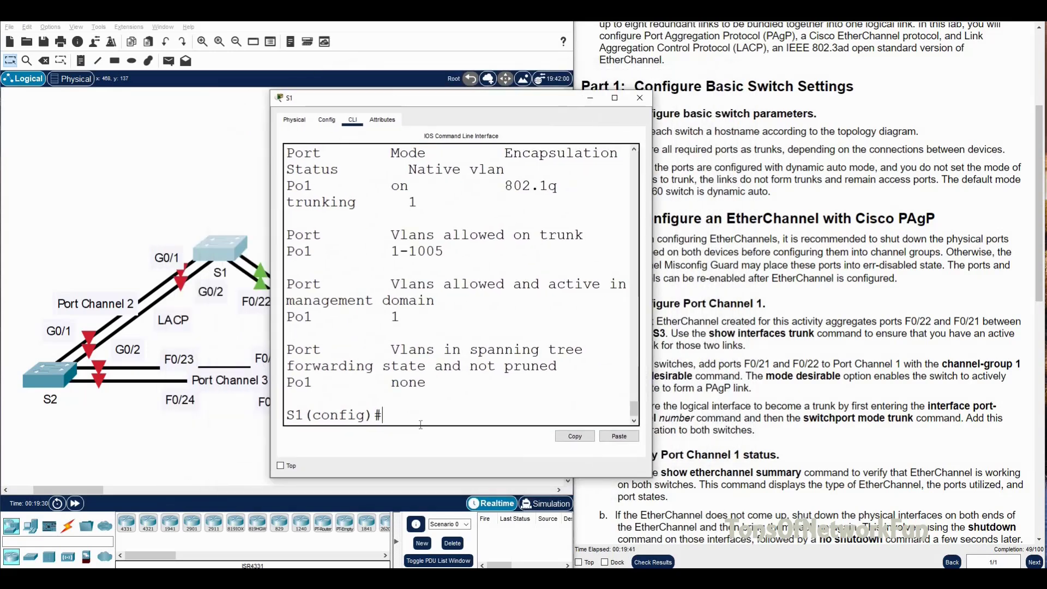
text(int p)
key(Tab)
text(1)
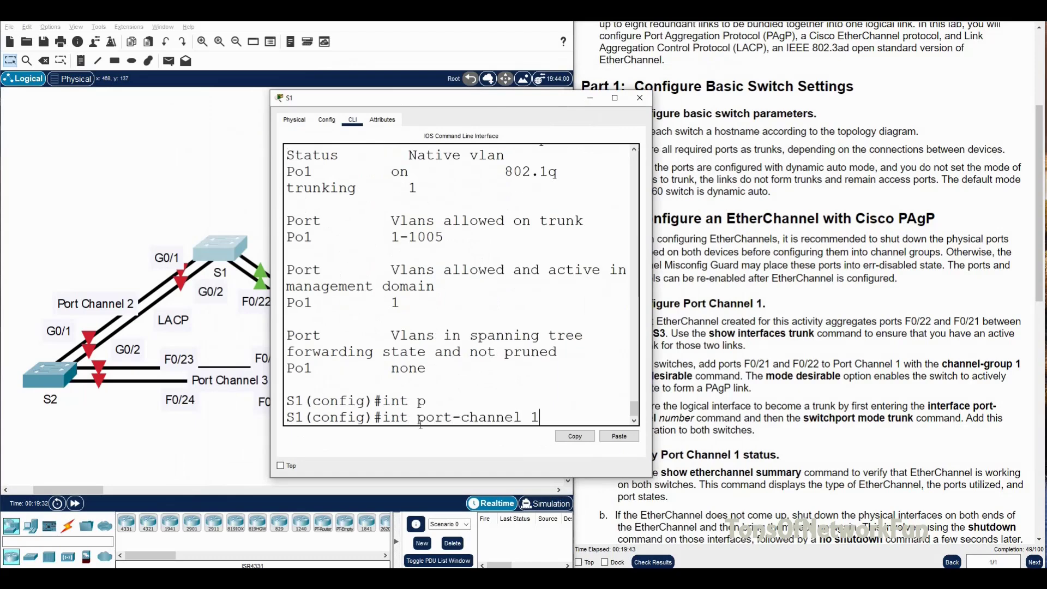
key(Return)
Set port-channel 1 on S1 to switchport mode trunk and close the S1 window.
text(sw)
key(Tab)
text(m)
key(Tab)
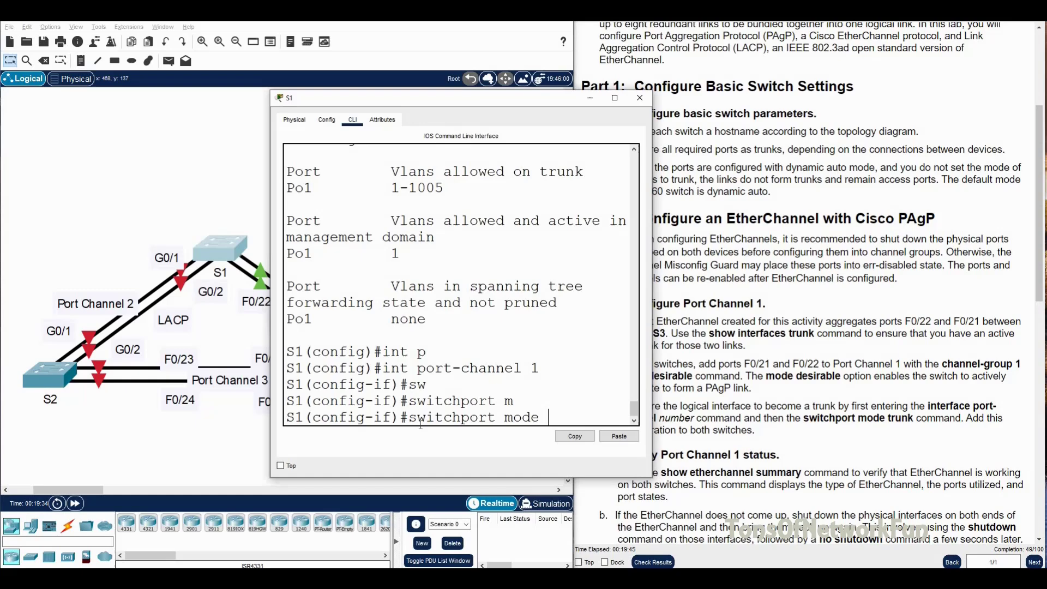
key(Tab)
text(t)
key(Tab)
key(Return)
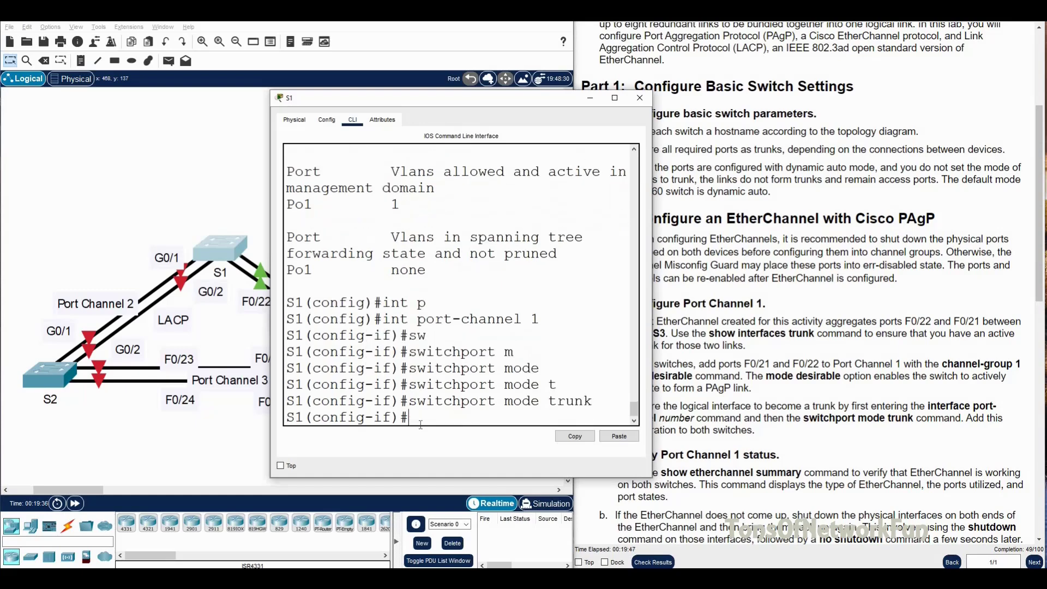
click(643, 103)
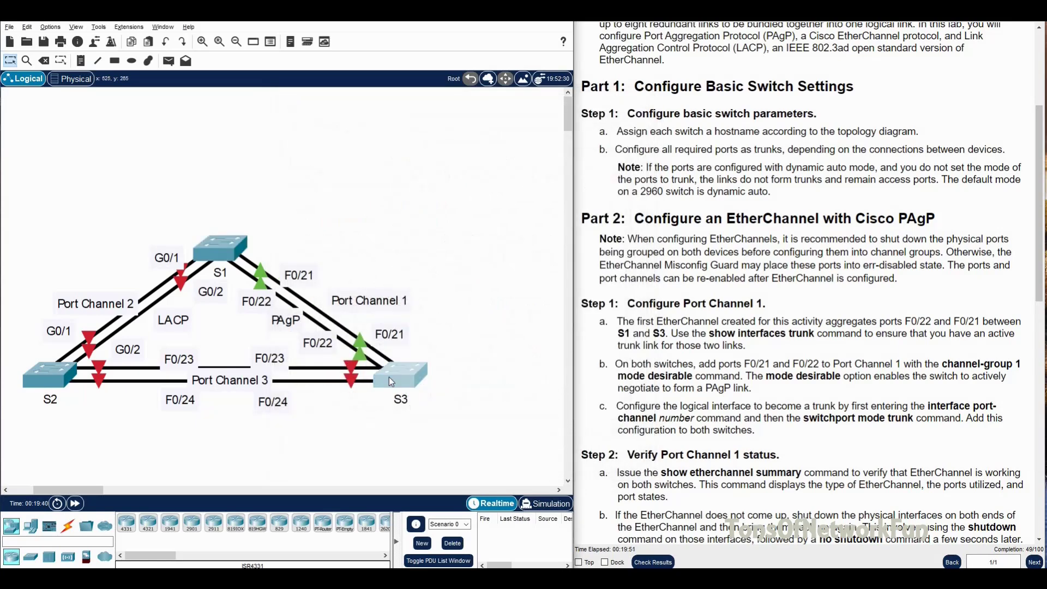
Open the S3 command line, exit the interface range and enter interface configuration for port-channel 1.
click(502, 344)
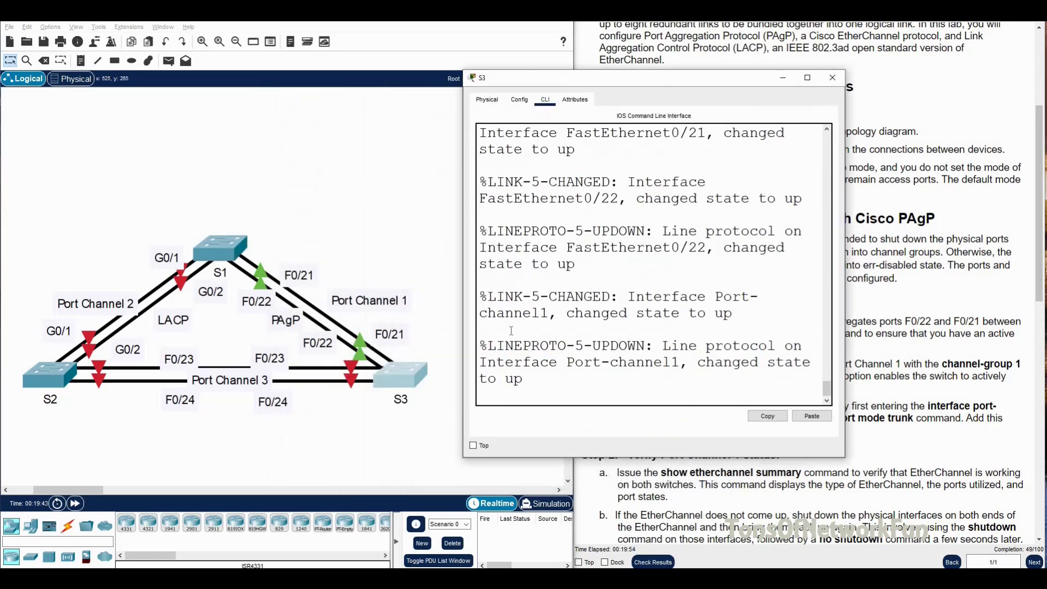
key(Return)
text(exit)
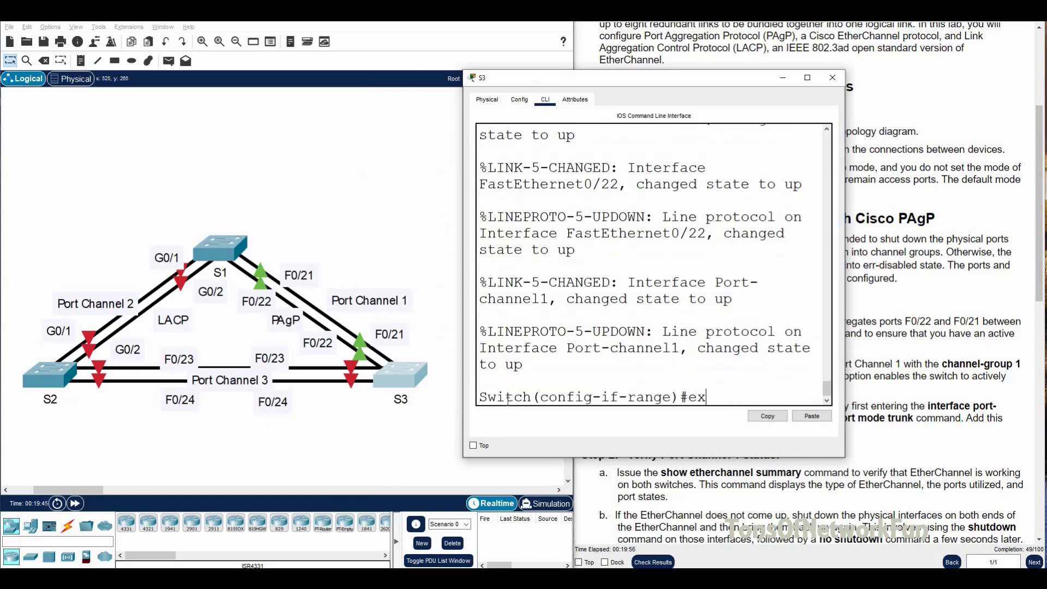
key(Return)
text(int p)
key(Tab)
text(1)
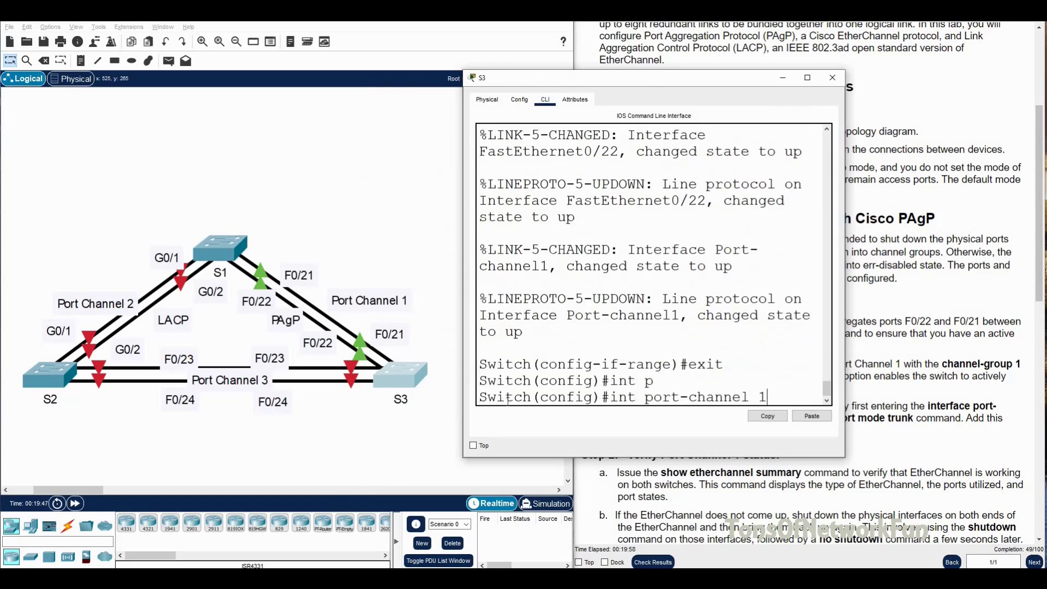
key(Return)
Set port-channel 1 on S3 to switchport mode trunk and close the S3 window.
text(sw)
key(Tab)
text(m)
key(Tab)
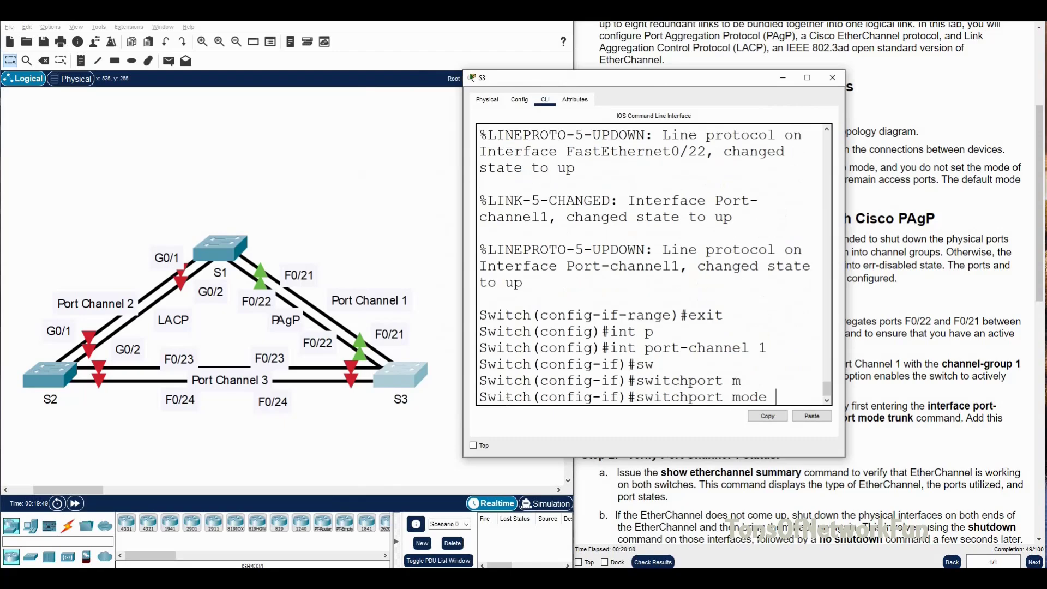
text(t)
key(Tab)
key(Return)
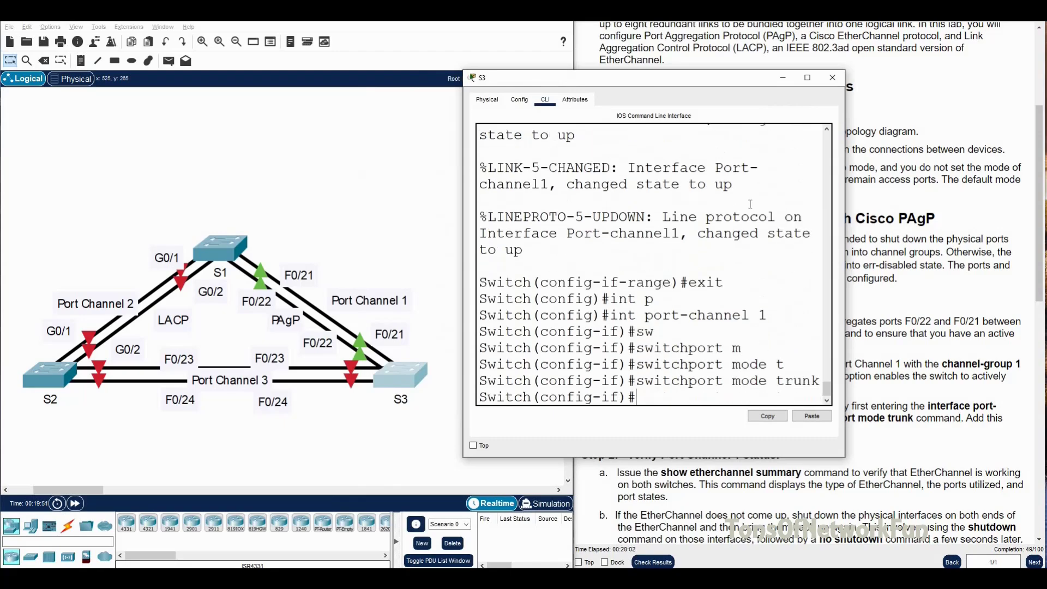
click(832, 78)
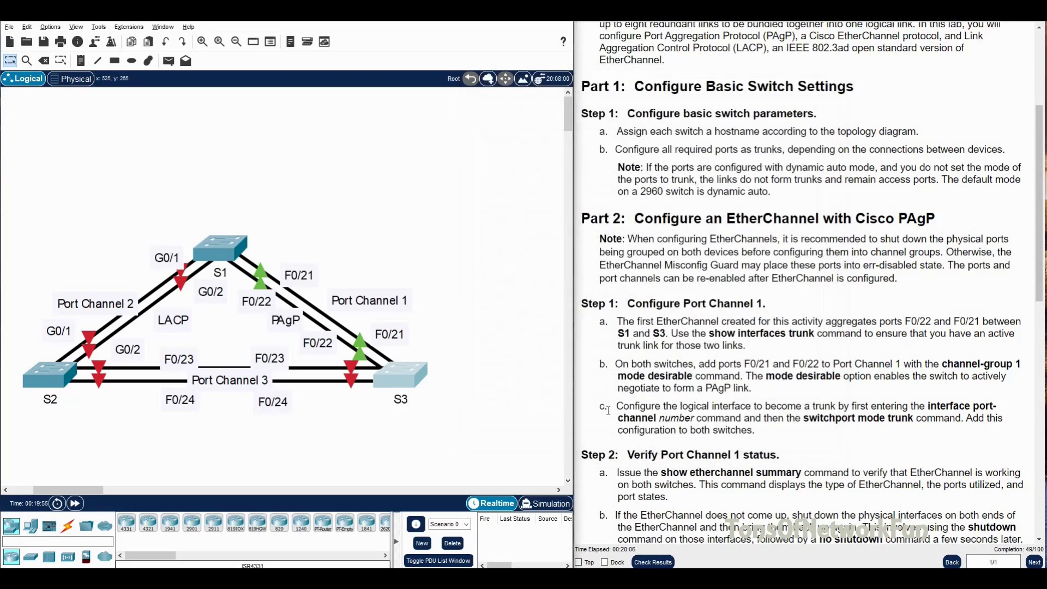
Reopen the S1 command line, exit the port-channel interface and display the EtherChannel summary from global configuration mode.
scroll(608, 410, down, 1)
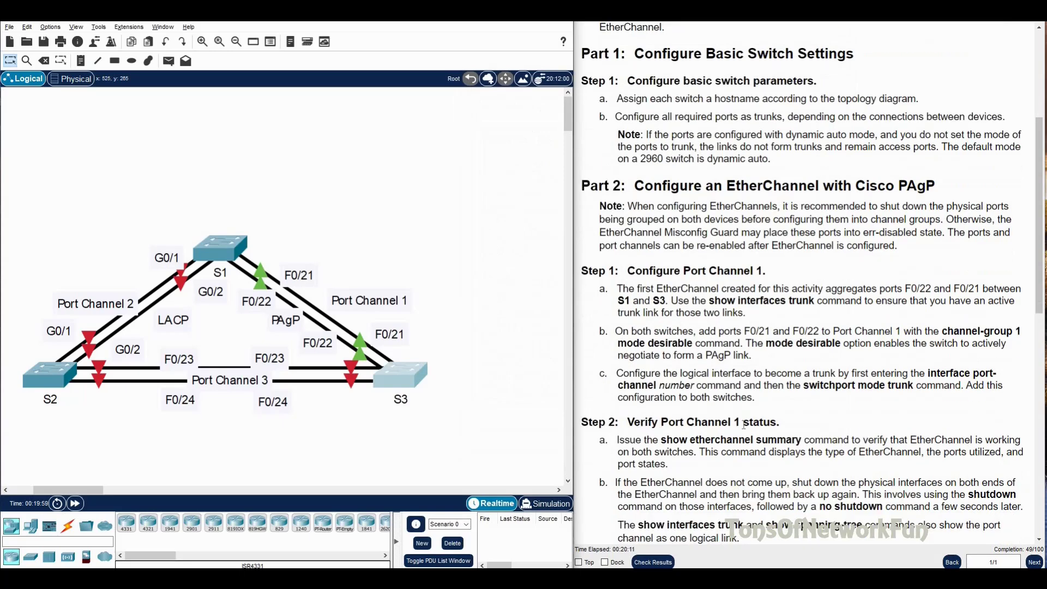
scroll(743, 425, down, 1)
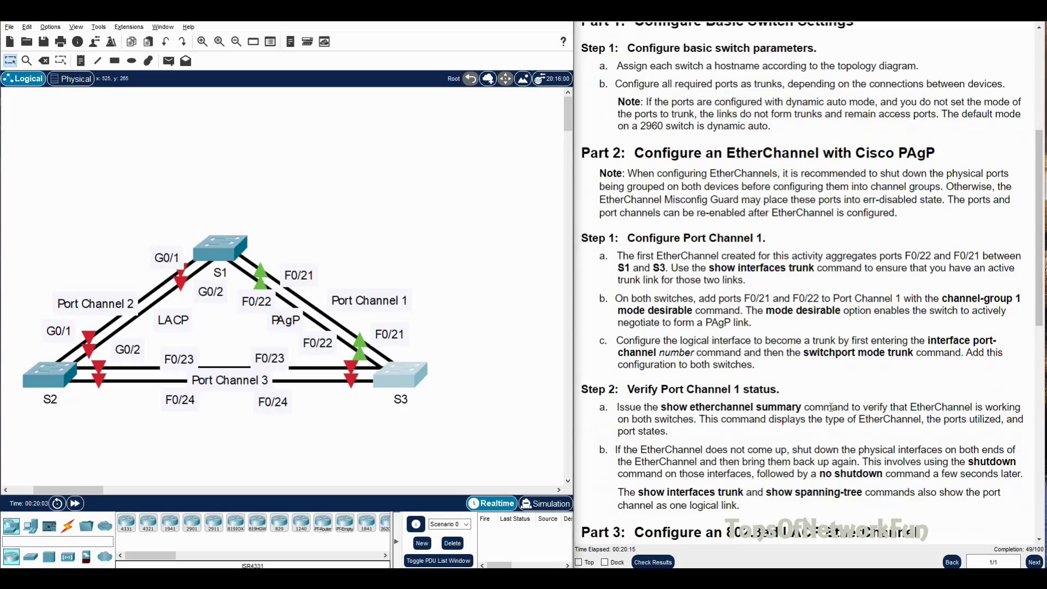
click(233, 256)
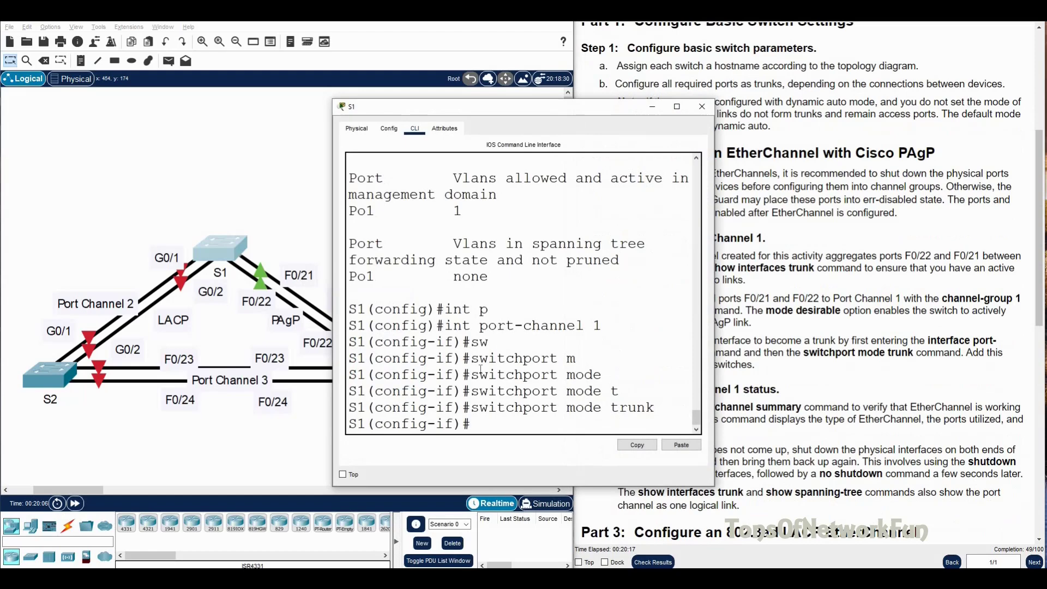
text(exit)
key(Return)
text(do sh ether-chann)
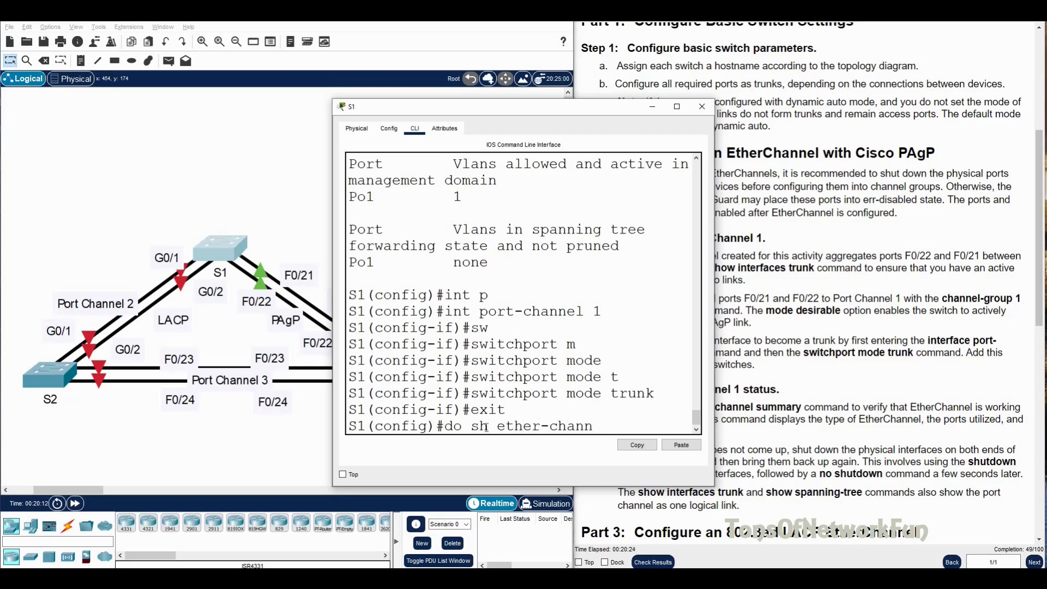
key(BackSpace)
key(BackSpace)
key(BackSpace)
key(BackSpace)
key(BackSpace)
key(BackSpace)
text(channel su)
key(Return)
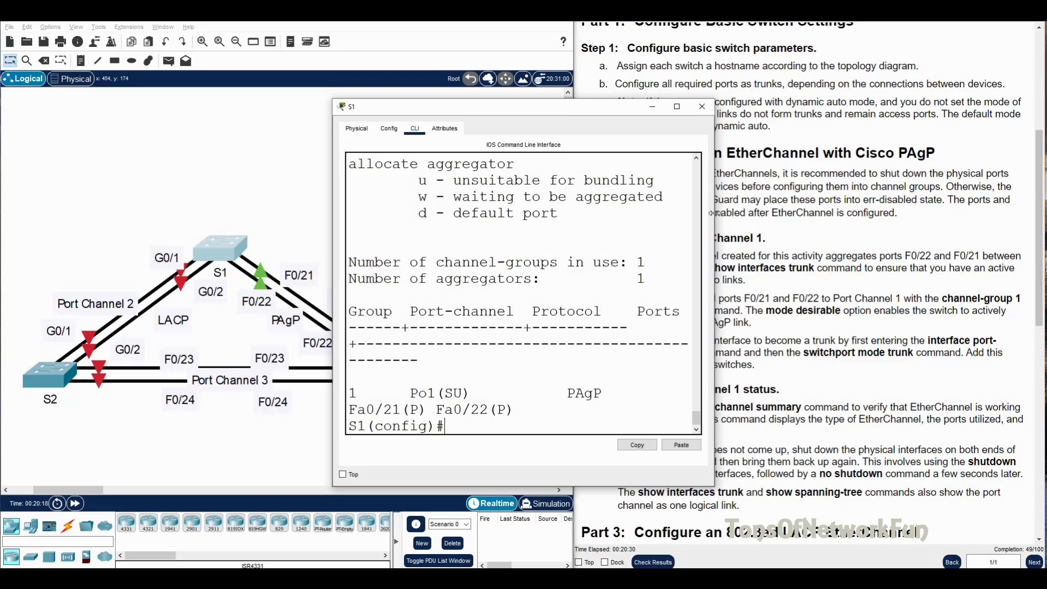
Widen the S1 window, compare the Layer2 and in-use flags with the Po1 entry in the summary, and minimize the window.
drag(715, 230, 933, 229)
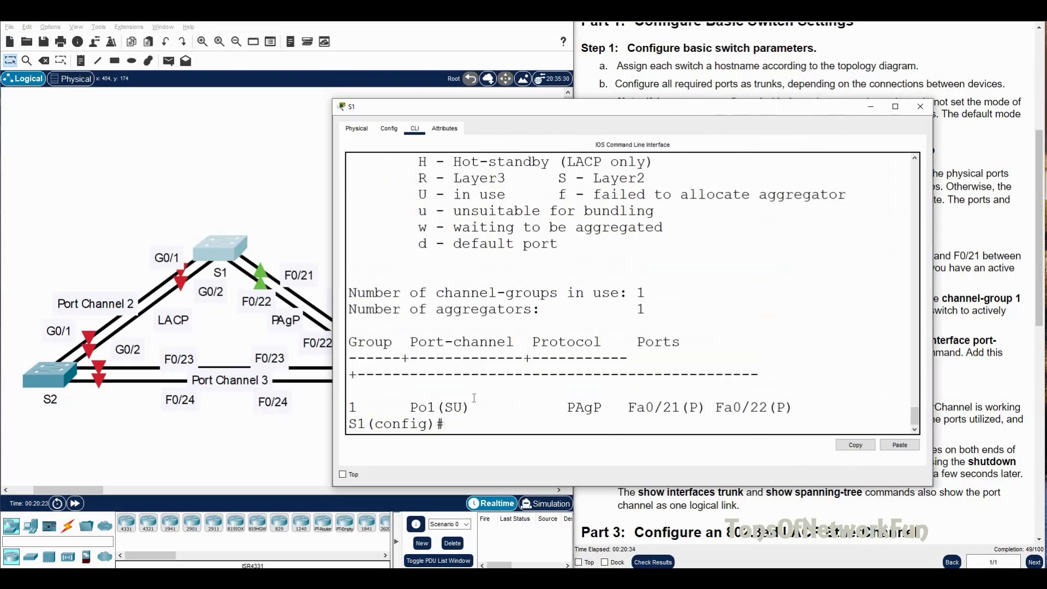
scroll(489, 342, up, 1)
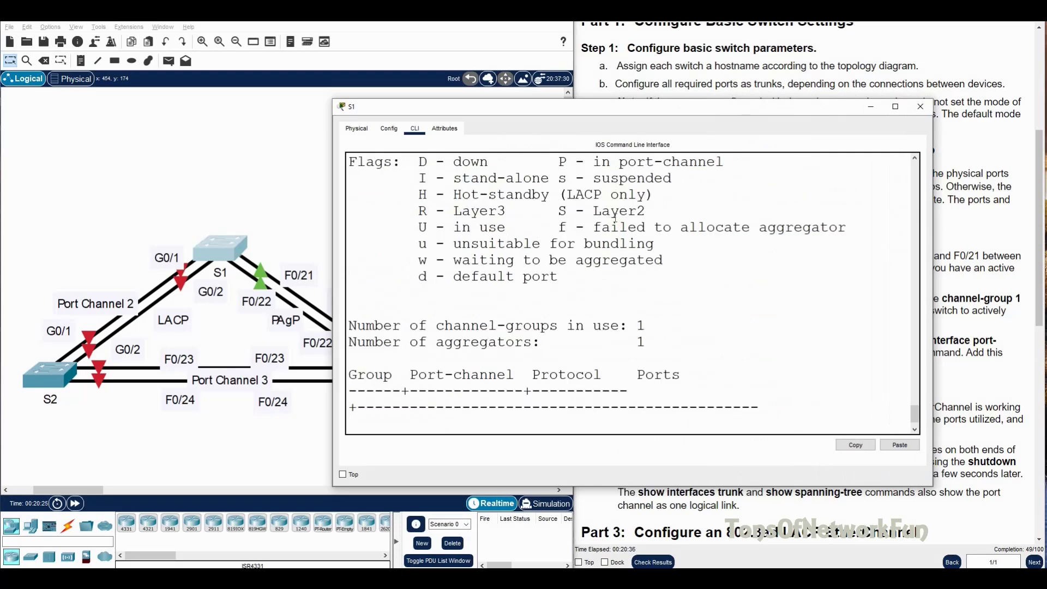
drag(561, 210, 647, 211)
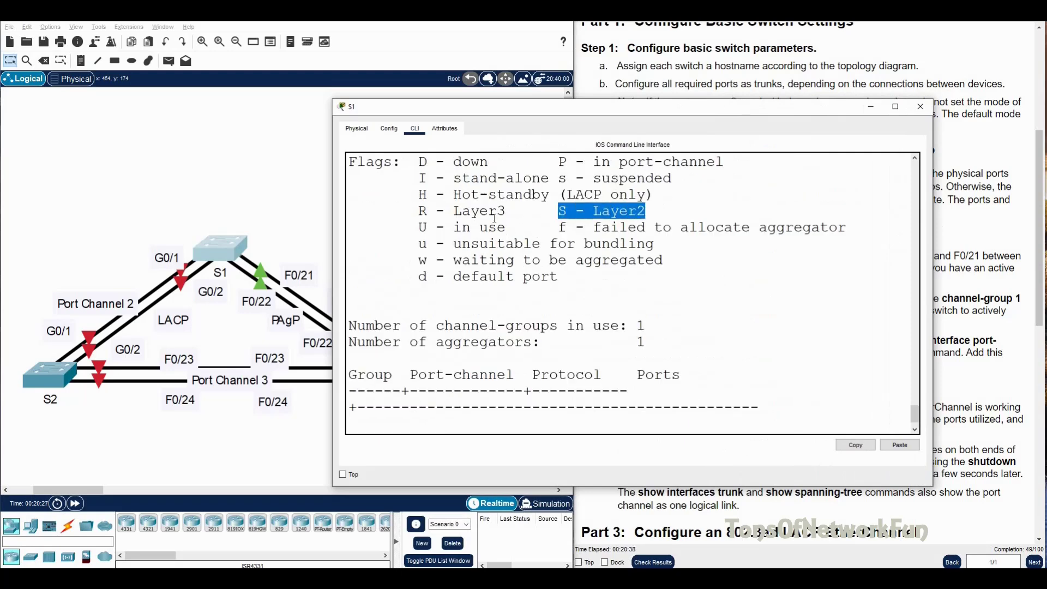
click(454, 227)
drag(501, 230, 505, 227)
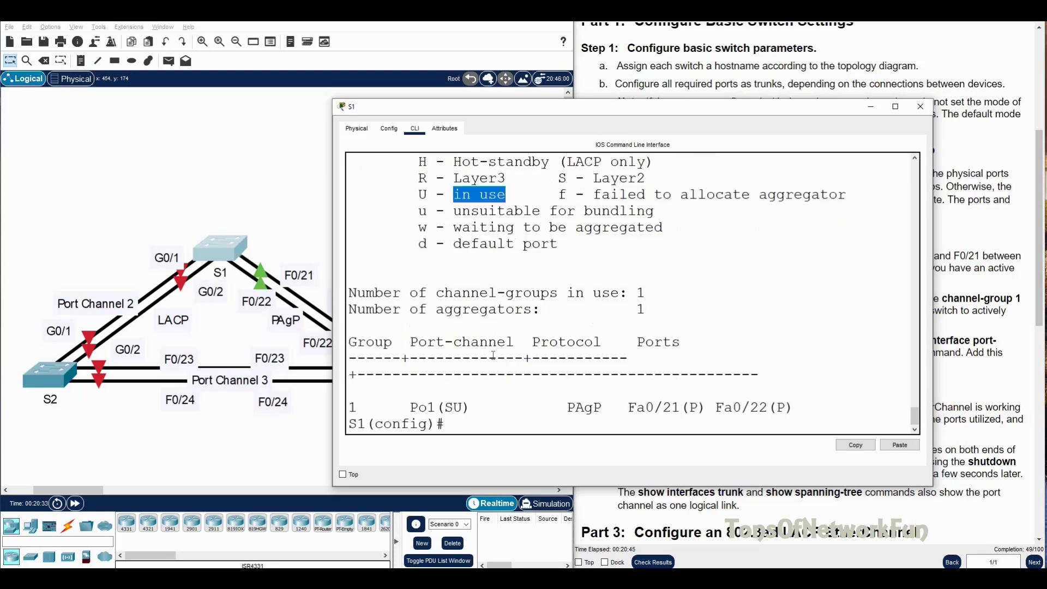
drag(408, 410, 472, 412)
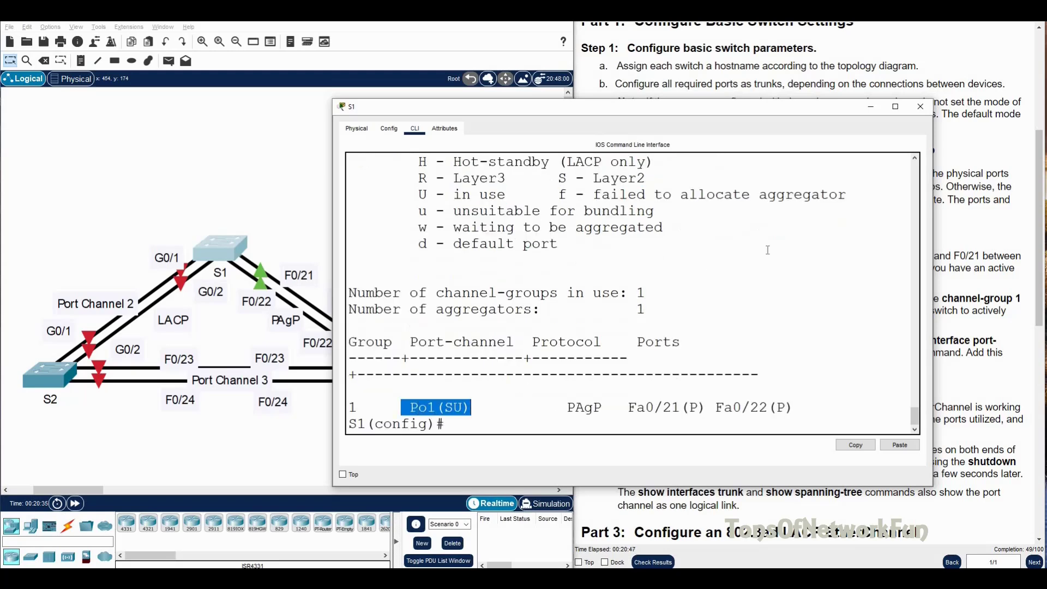
click(870, 111)
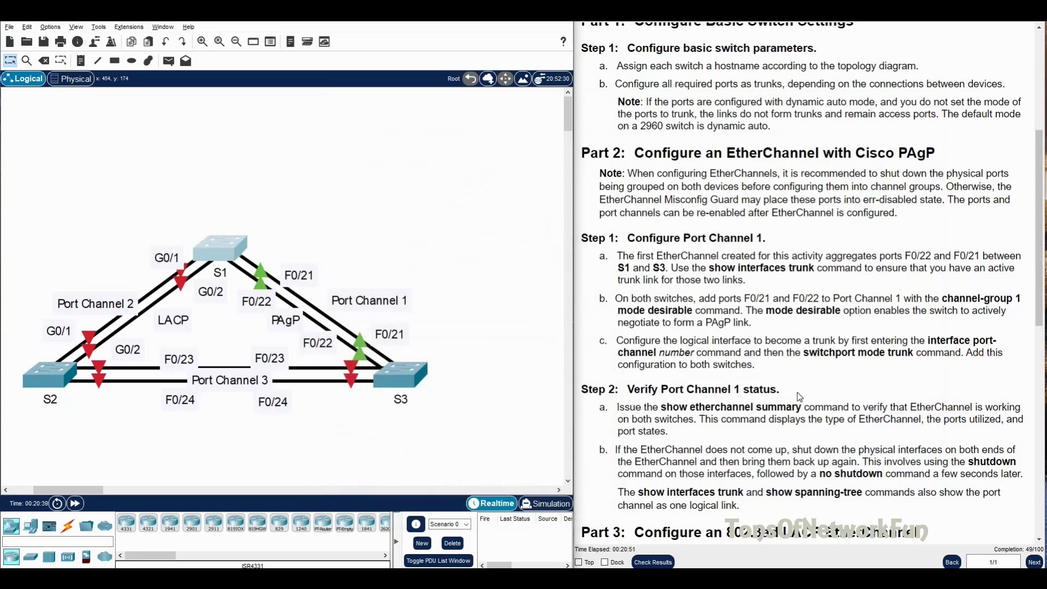
Read the Part 3 LACP instructions, reopen the S1 command line and select the interface range g0/1-2 for configuration.
scroll(797, 392, down, 2)
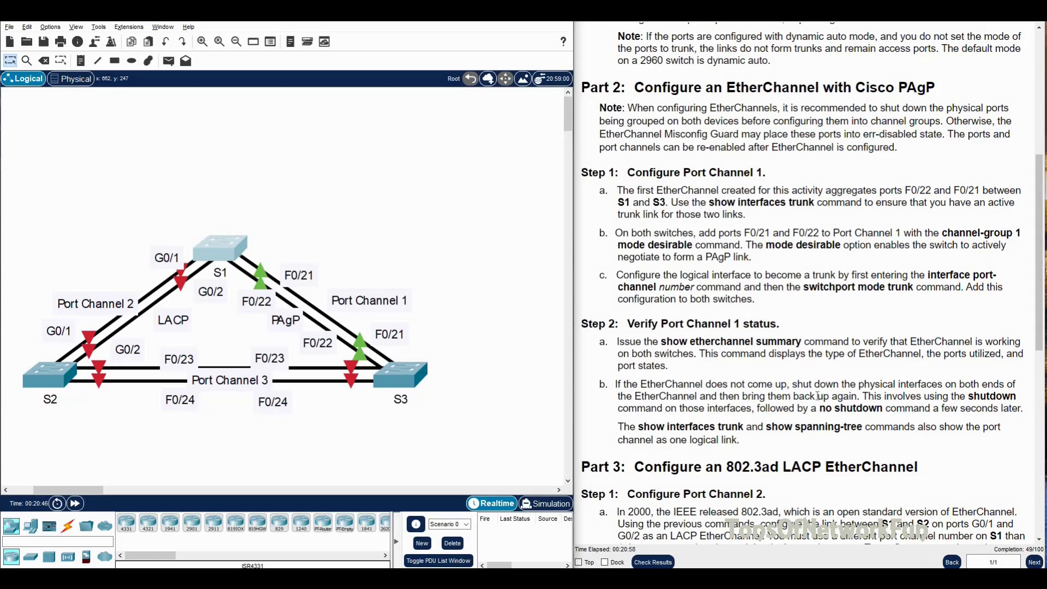
scroll(847, 382, down, 1)
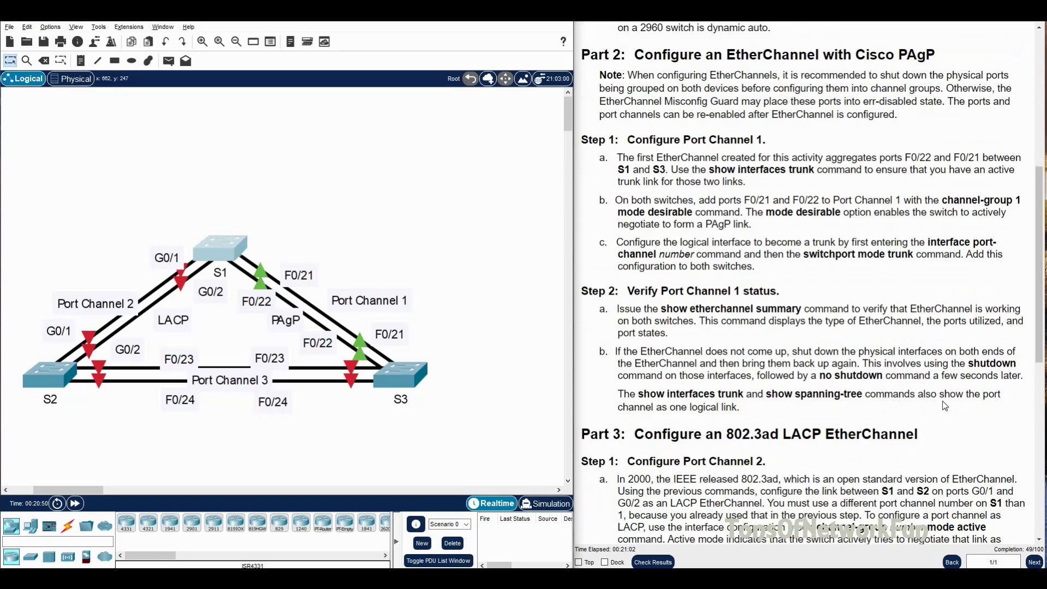
scroll(711, 357, down, 2)
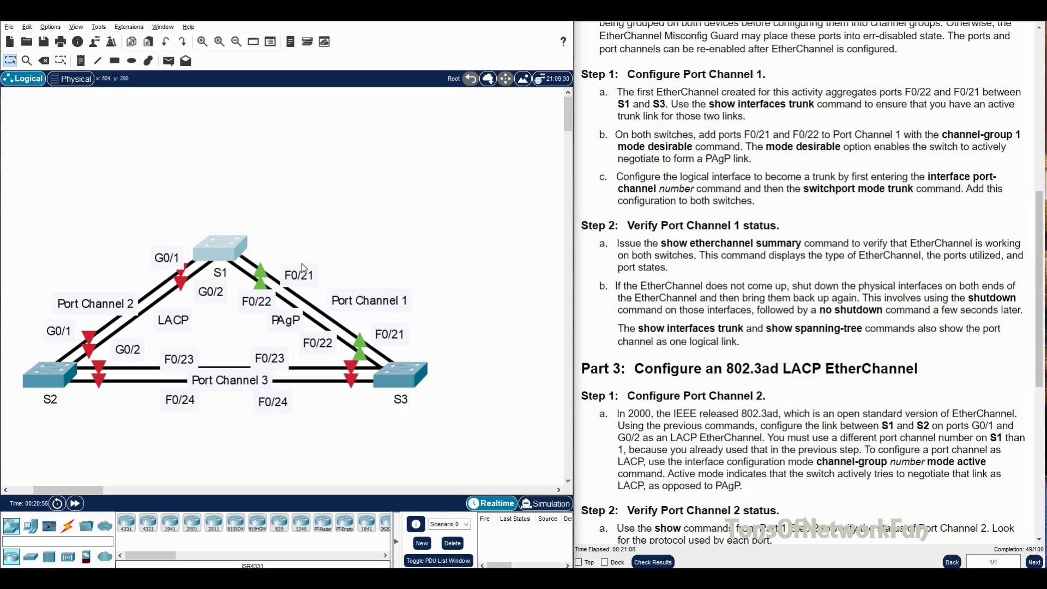
scroll(757, 347, down, 1)
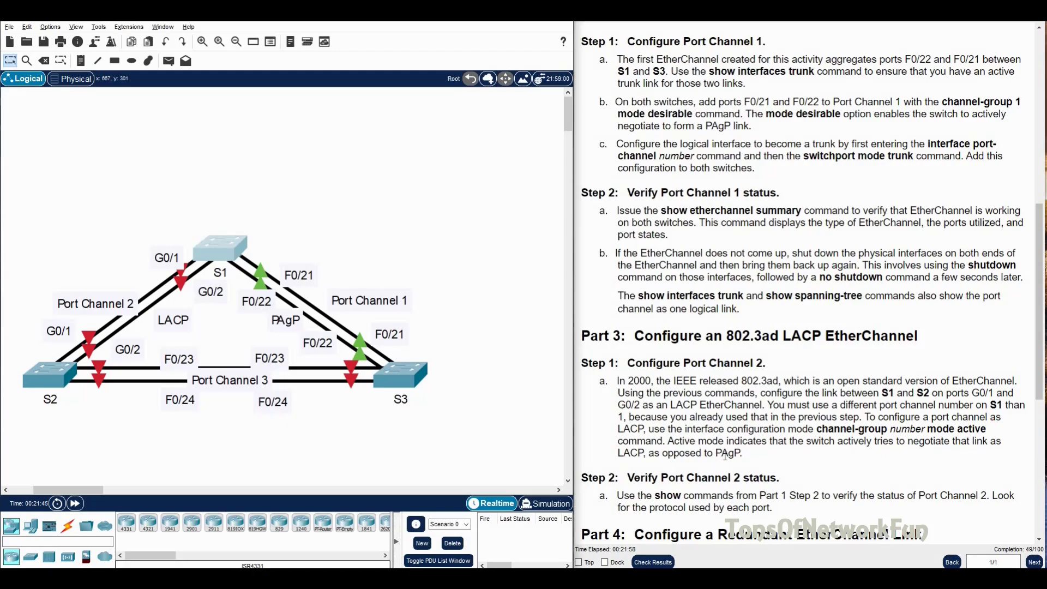
scroll(728, 452, down, 1)
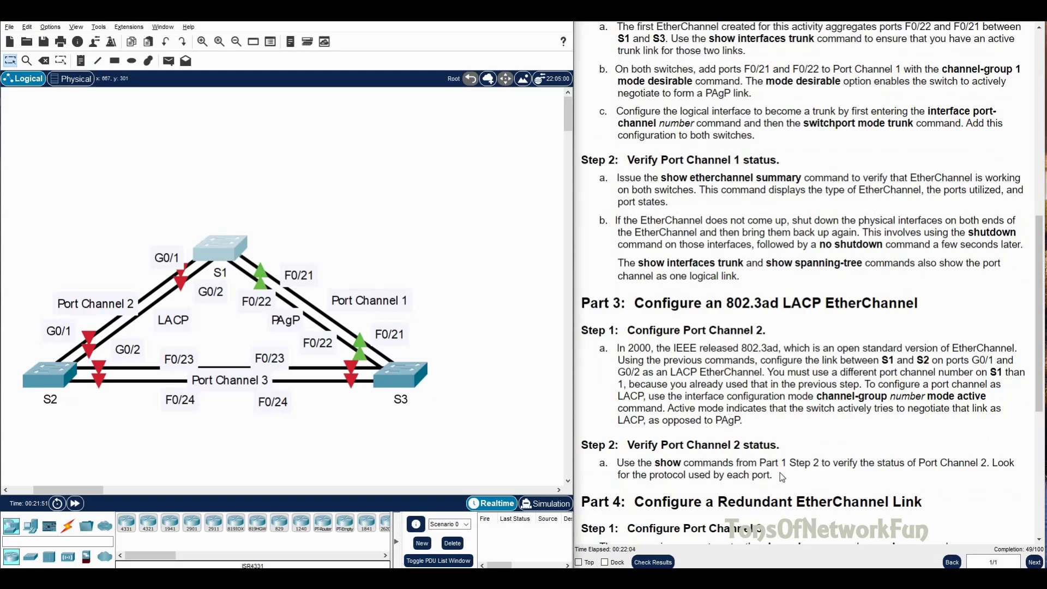
click(224, 248)
drag(518, 113, 384, 78)
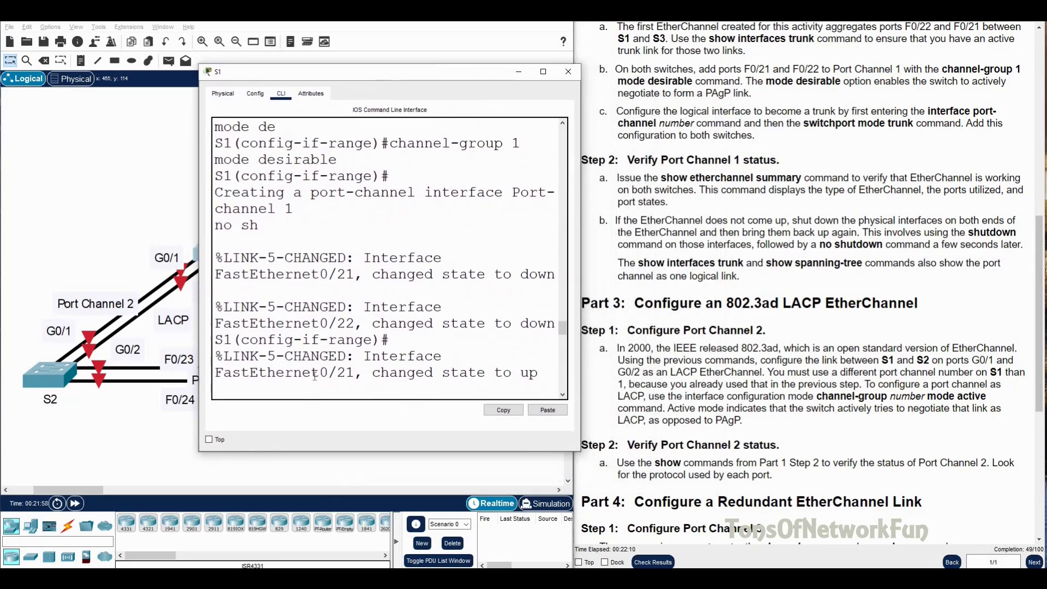
key(Return)
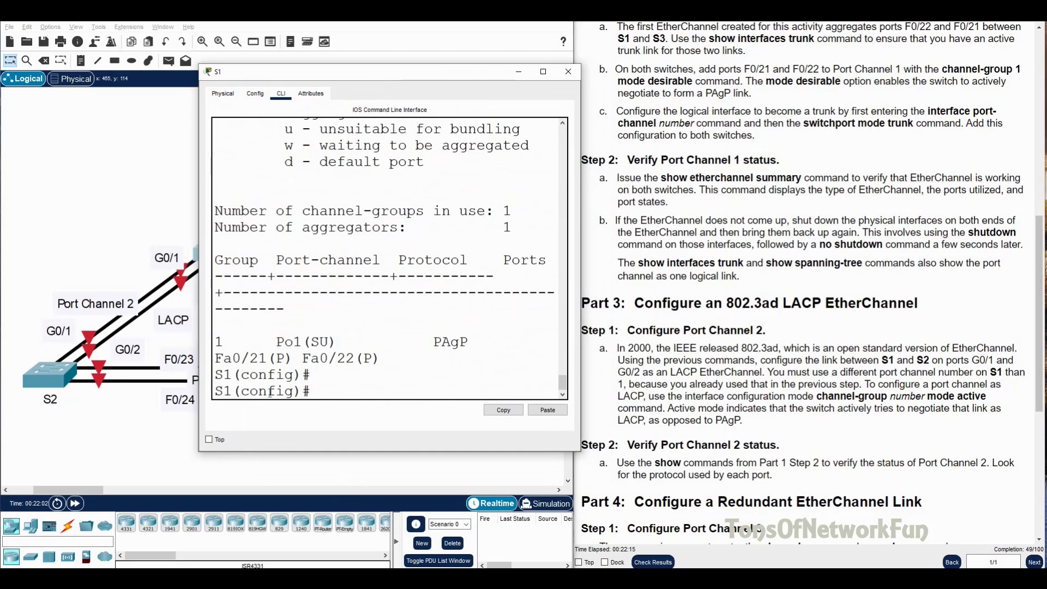
drag(361, 76, 335, 79)
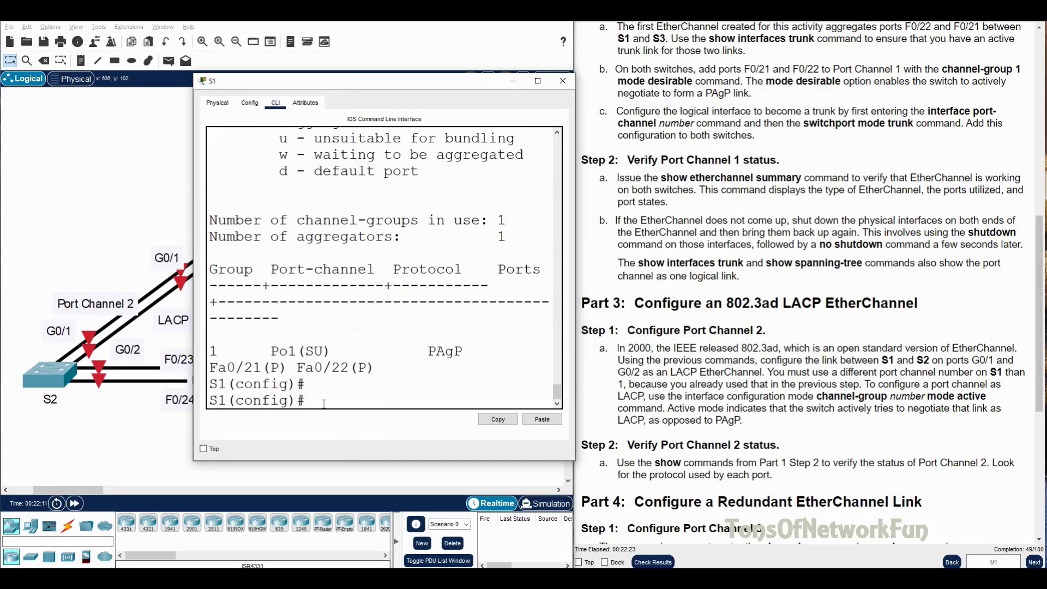
text(int r)
key(Tab)
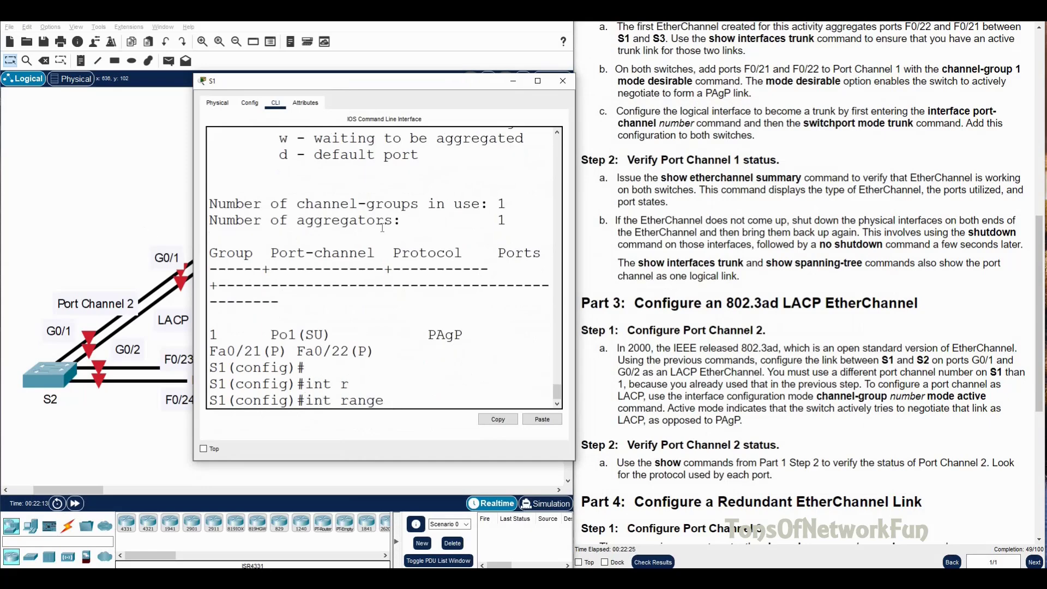
drag(353, 87, 459, 88)
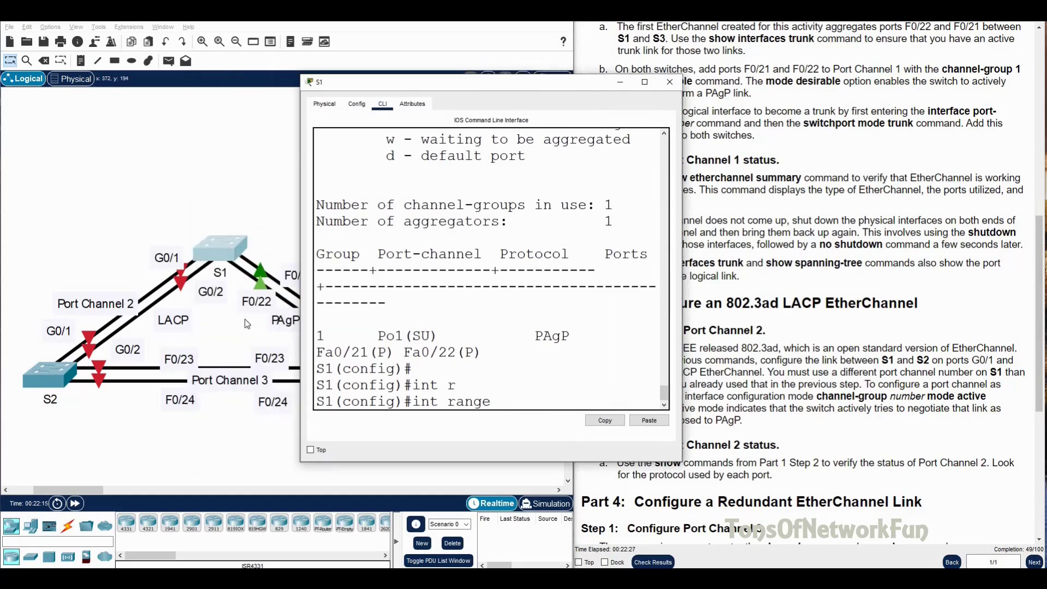
text(g0/1-2)
key(Return)
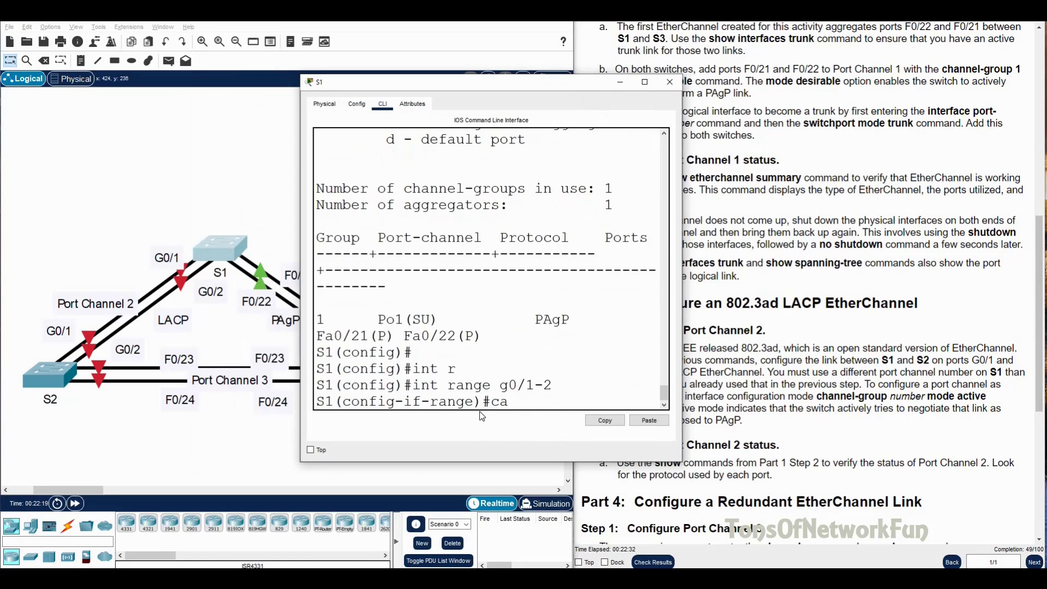
Assign the selected g0/1-2 ports on S1 to channel-group 2 in mode active.
text(nnel)
key(BackSpace)
key(BackSpace)
key(BackSpace)
key(BackSpace)
key(BackSpace)
text(hannel-g)
key(Tab)
text(2 m)
key(Tab)
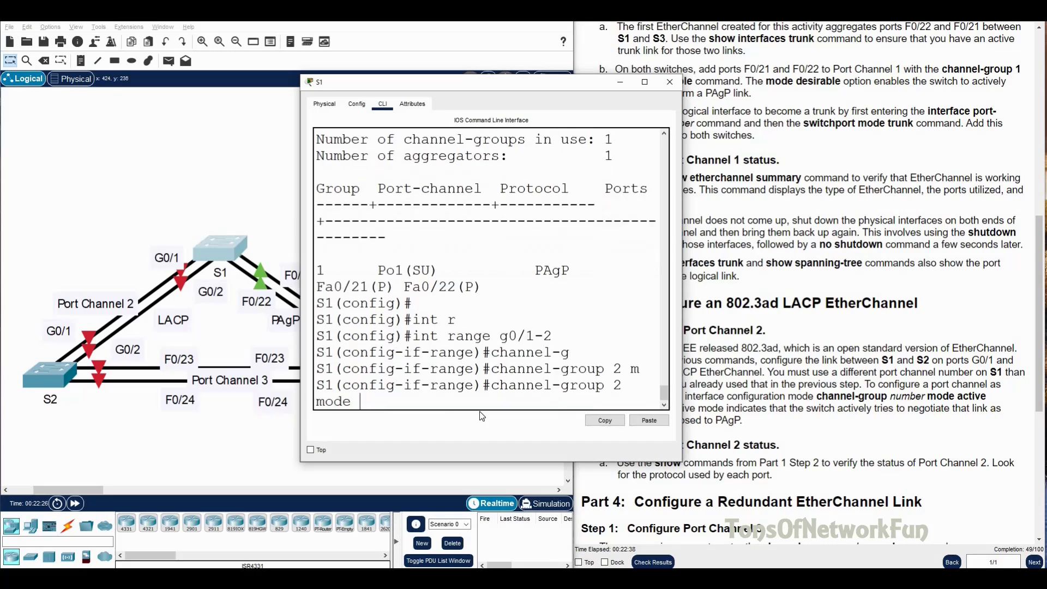
drag(515, 84, 426, 85)
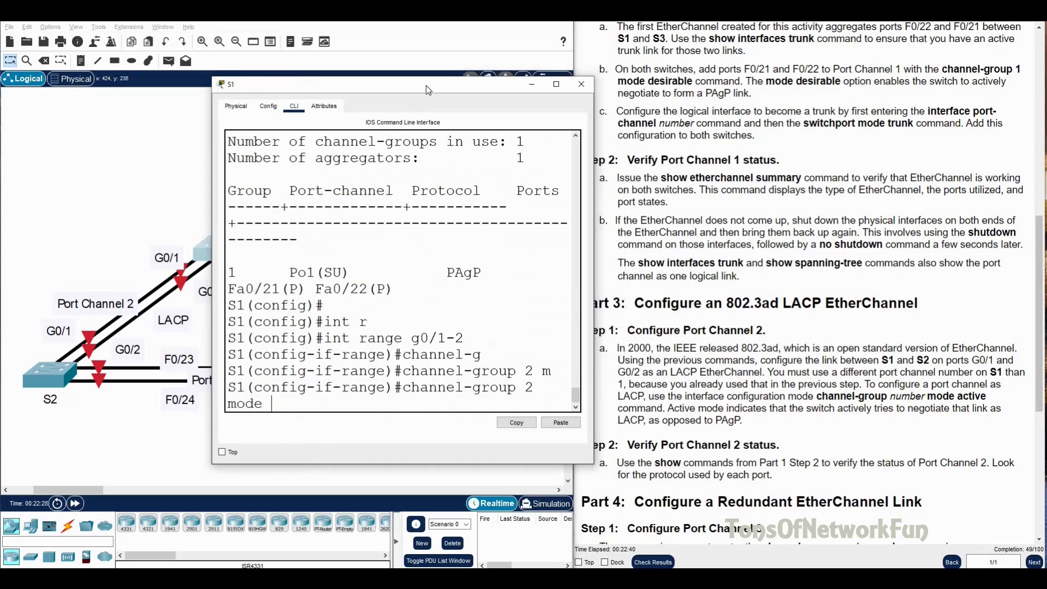
text(ac)
key(Tab)
key(Return)
Enable the g0/1-2 ports on S1 with no shutdown and close the S1 window.
text(no sh)
key(Return)
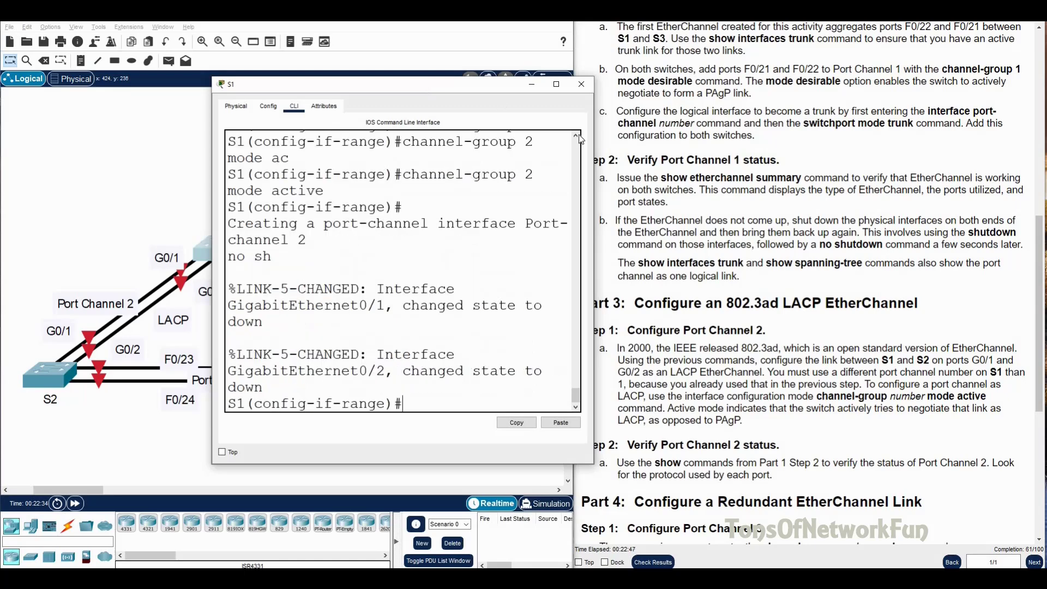
click(581, 84)
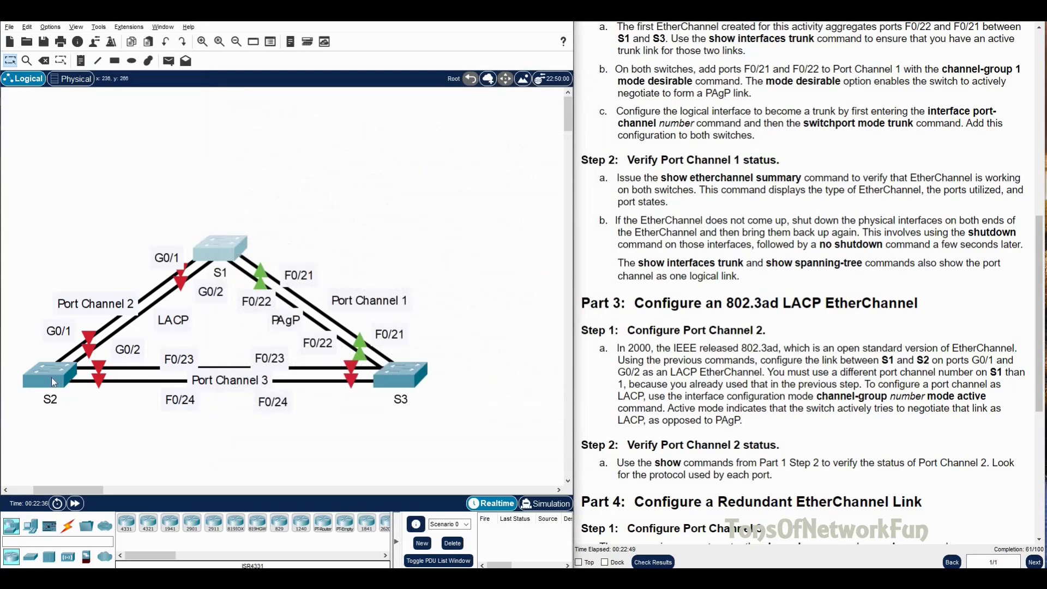
Open the S2 command line, exit the current interface range and select the interface range g0/1-2 for configuration.
click(51, 377)
drag(463, 111, 317, 59)
text(ex)
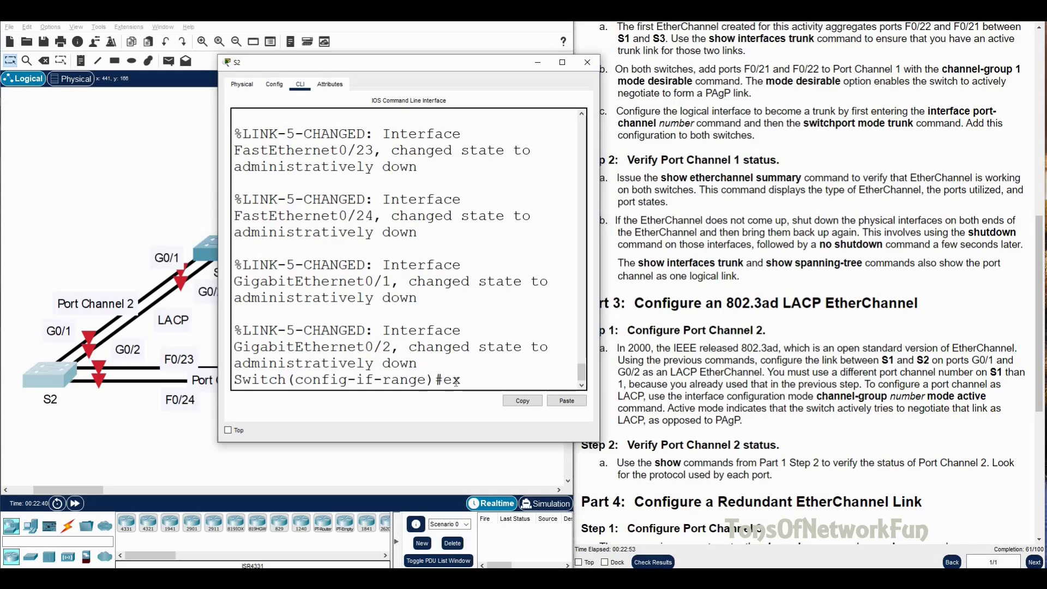
text(it)
key(Return)
text(int r)
key(Tab)
text(g)
text(-2)
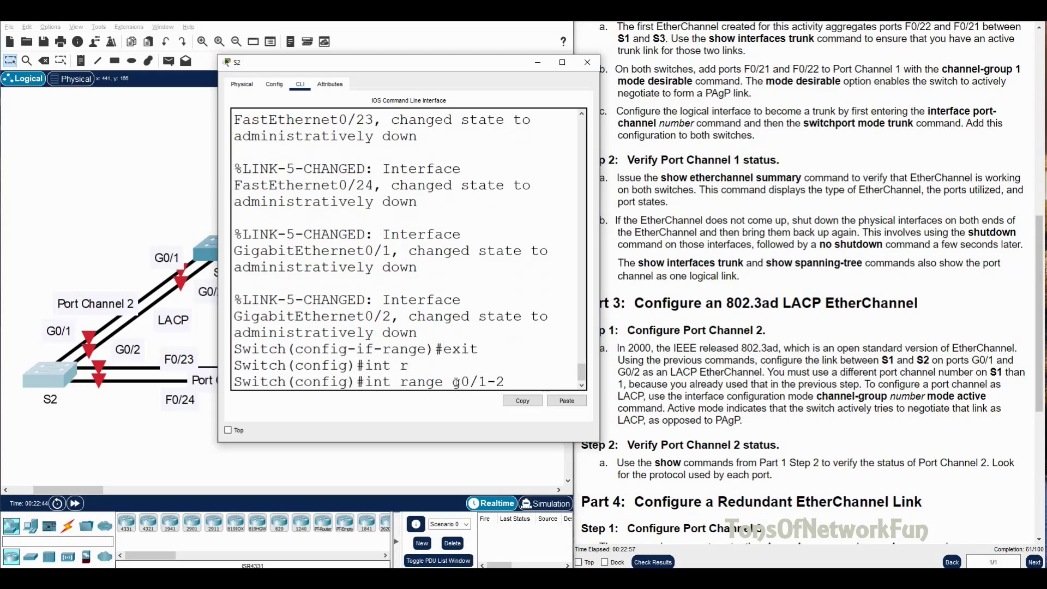
key(Return)
Assign S2's g0/1-2 ports to channel-group 2 in mode active and enable them with no shutdown.
text(channel-g)
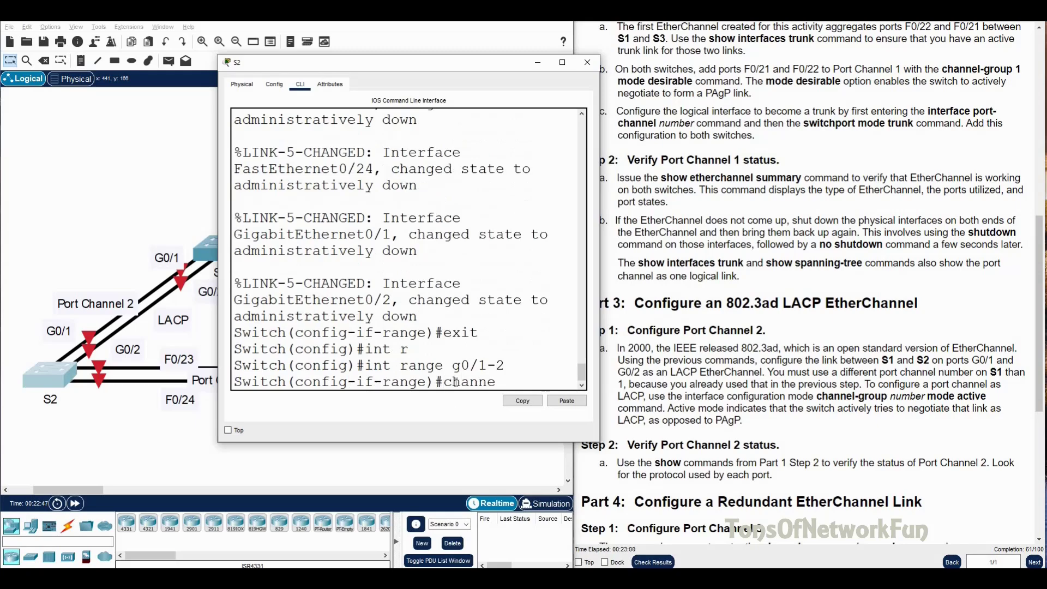
key(Tab)
text(2 mo)
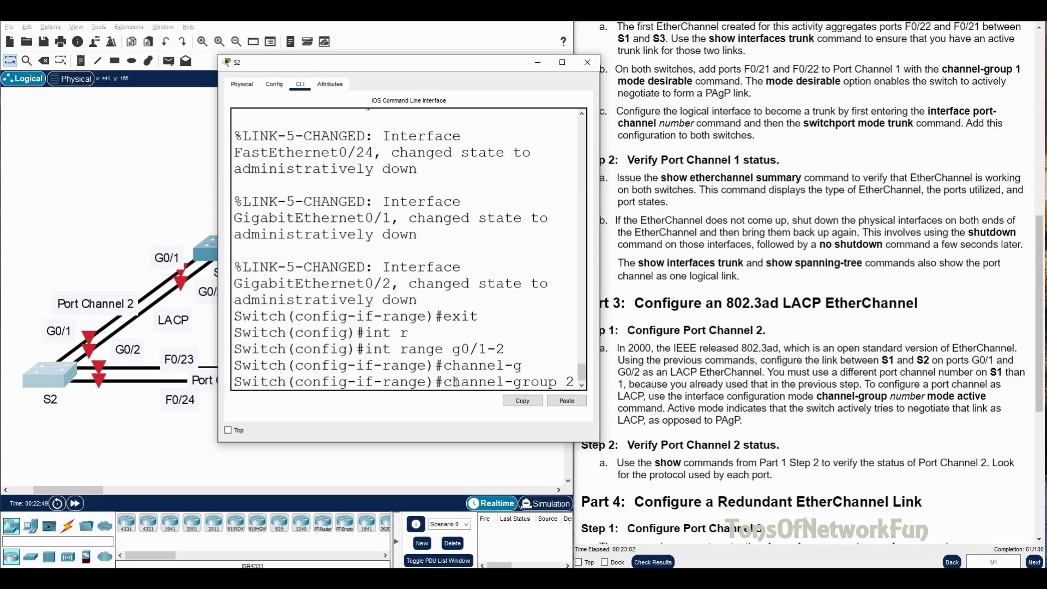
key(Tab)
text(ac)
key(Tab)
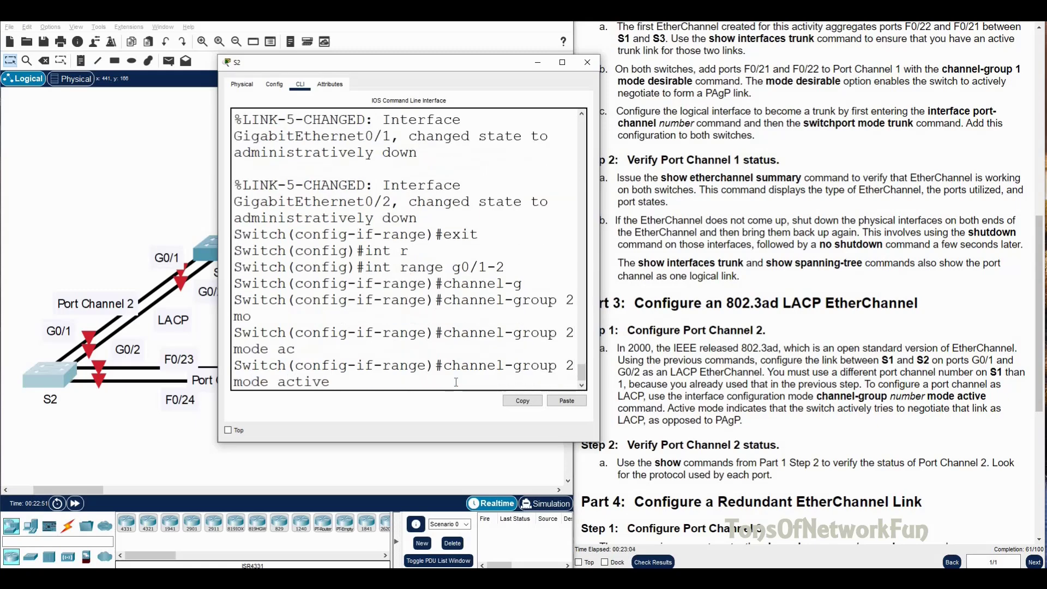
key(Return)
text(no sh)
key(Return)
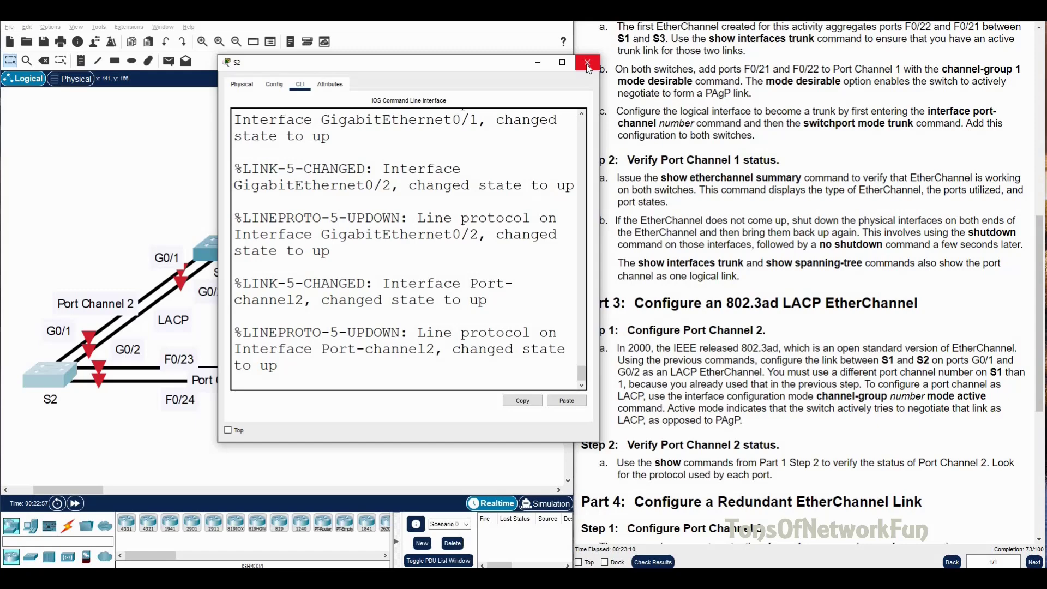
key(Return)
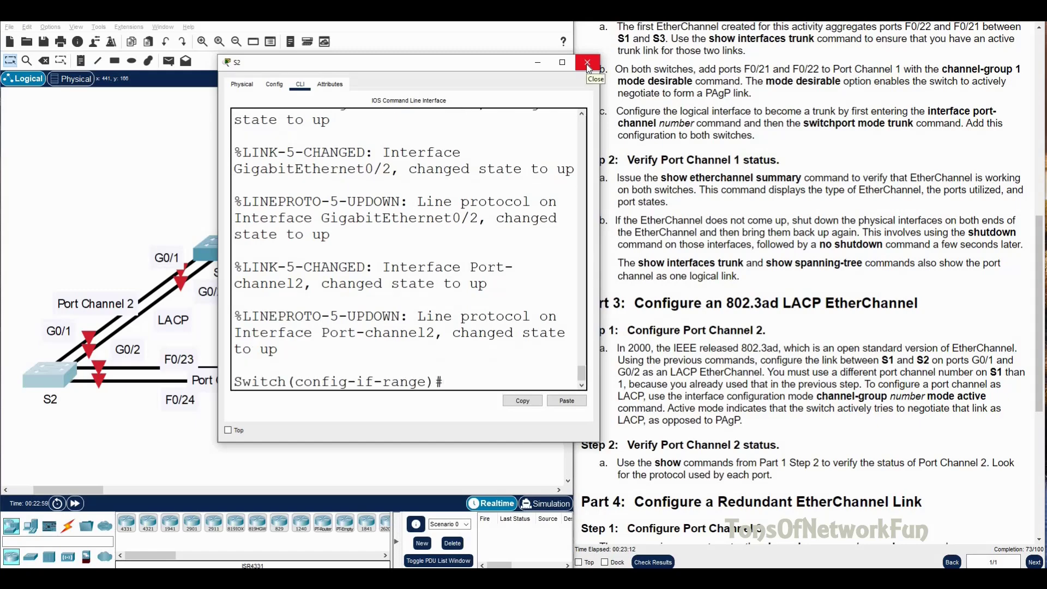
Exit the interface range on S2 and display the EtherChannel summary from global configuration mode.
text(exit)
key(Return)
text(do sh etherchan)
key(Tab)
text(su)
key(Return)
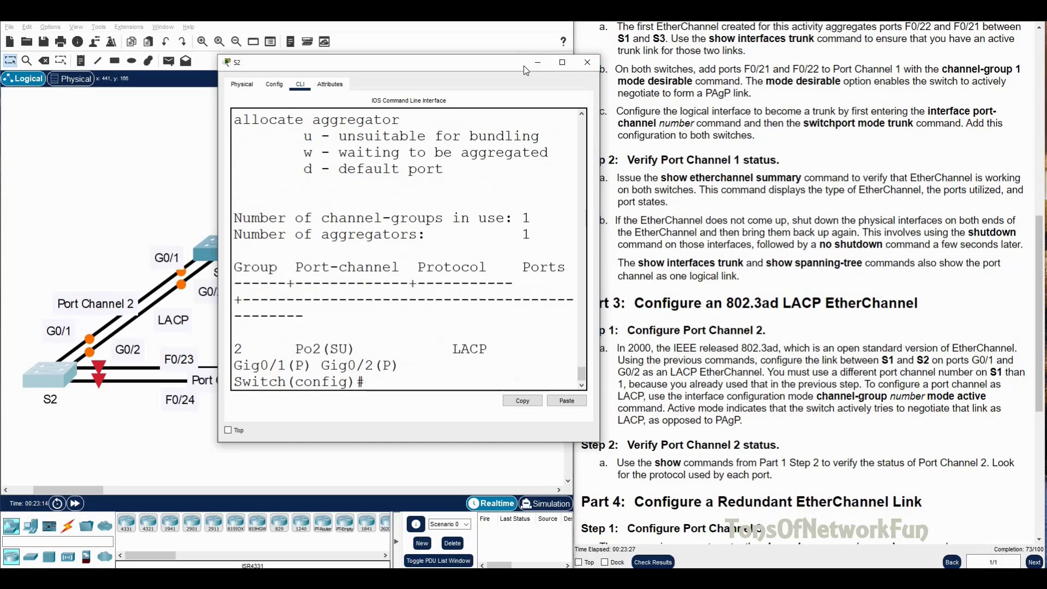
Widen the S2 window and compare the in-use flag with the Po2 entry in the summary.
drag(599, 155, 758, 156)
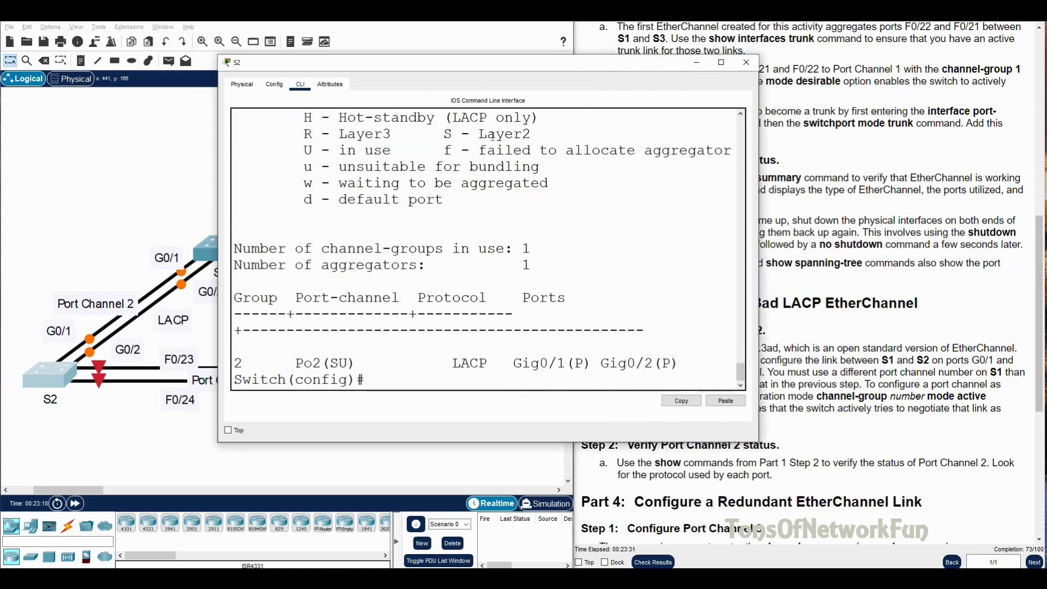
drag(339, 150, 393, 152)
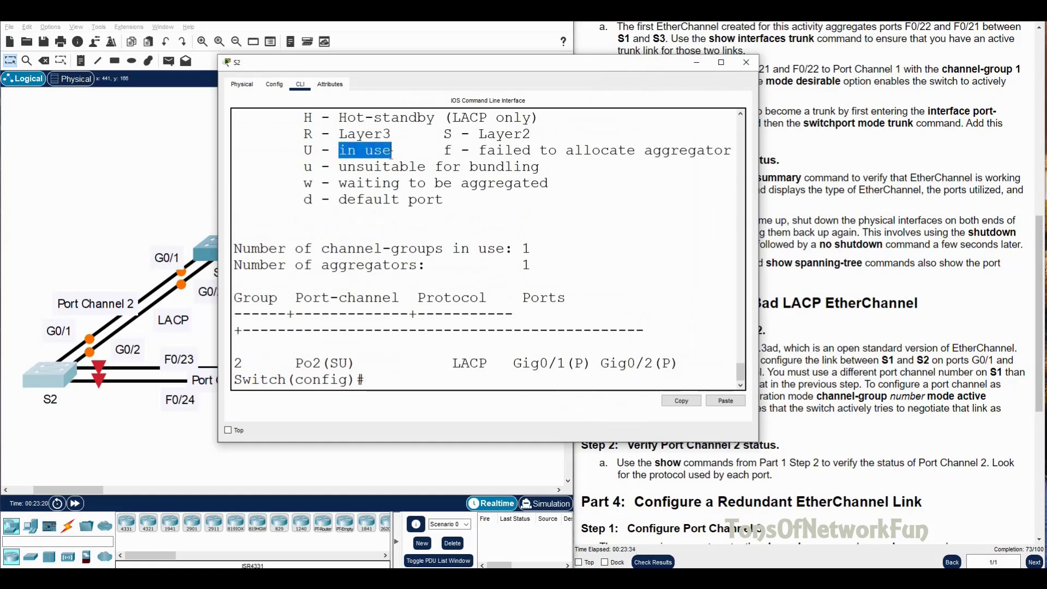
drag(295, 362, 365, 363)
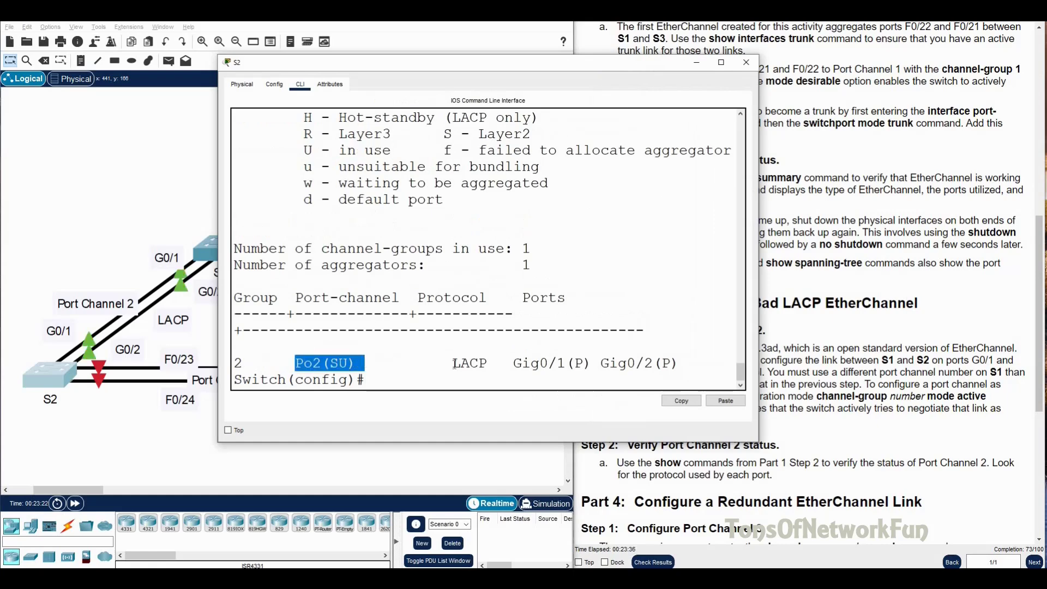
click(558, 385)
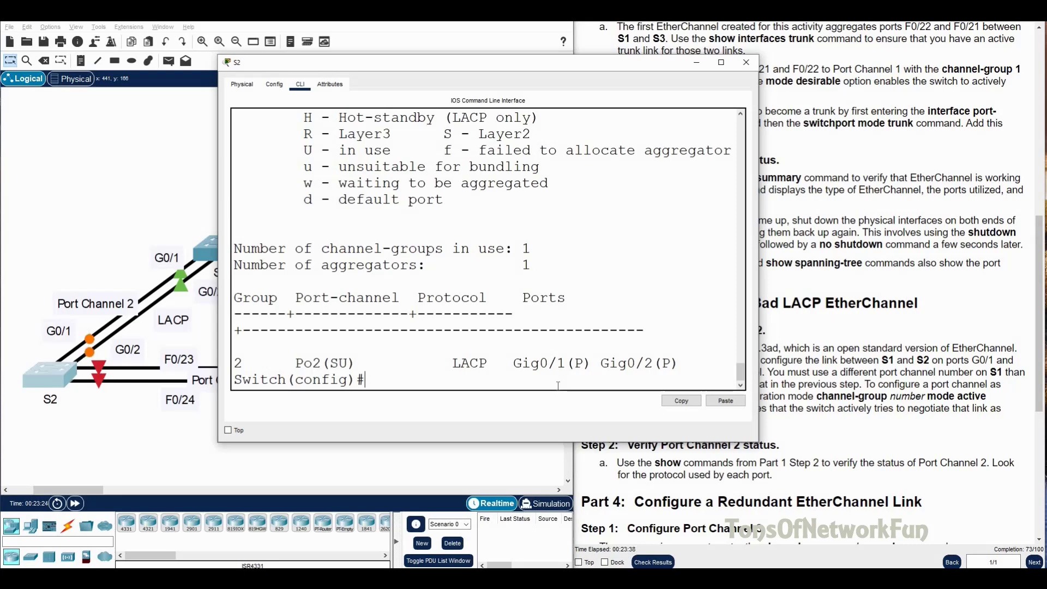
Review the Port Channel 2 instructions, read the Part 4 steps for Port Channel 3 and return to the S2 command line.
click(928, 382)
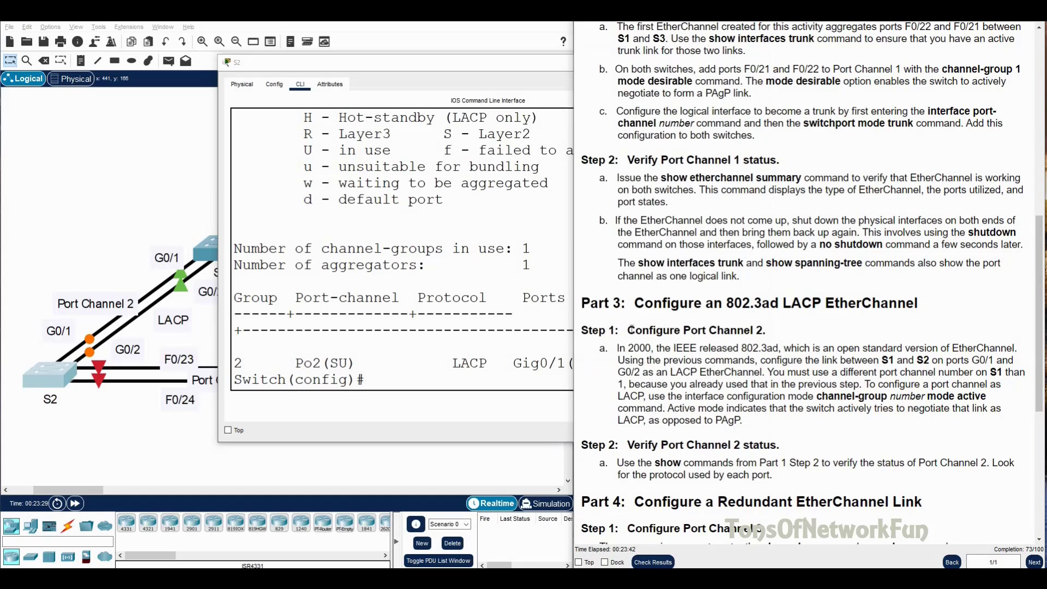
drag(636, 330, 769, 340)
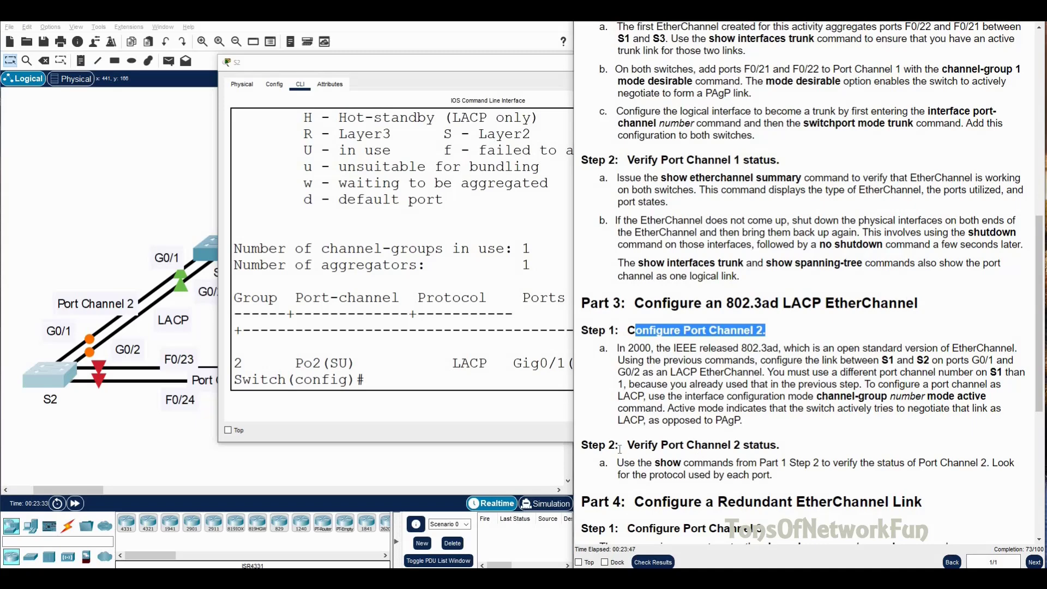
drag(618, 446, 756, 457)
scroll(753, 450, down, 1)
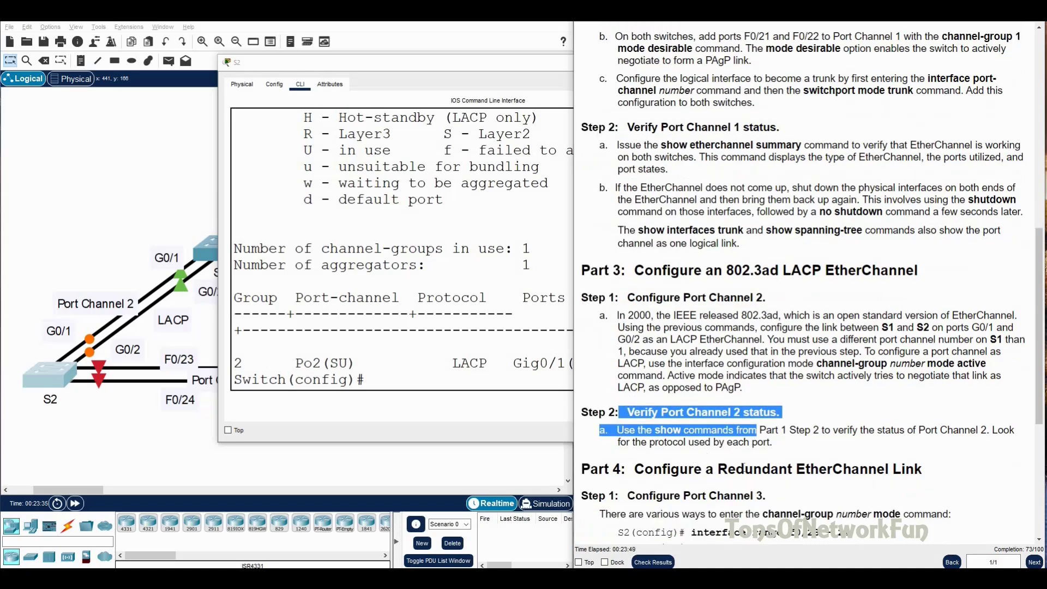
scroll(868, 424, down, 1)
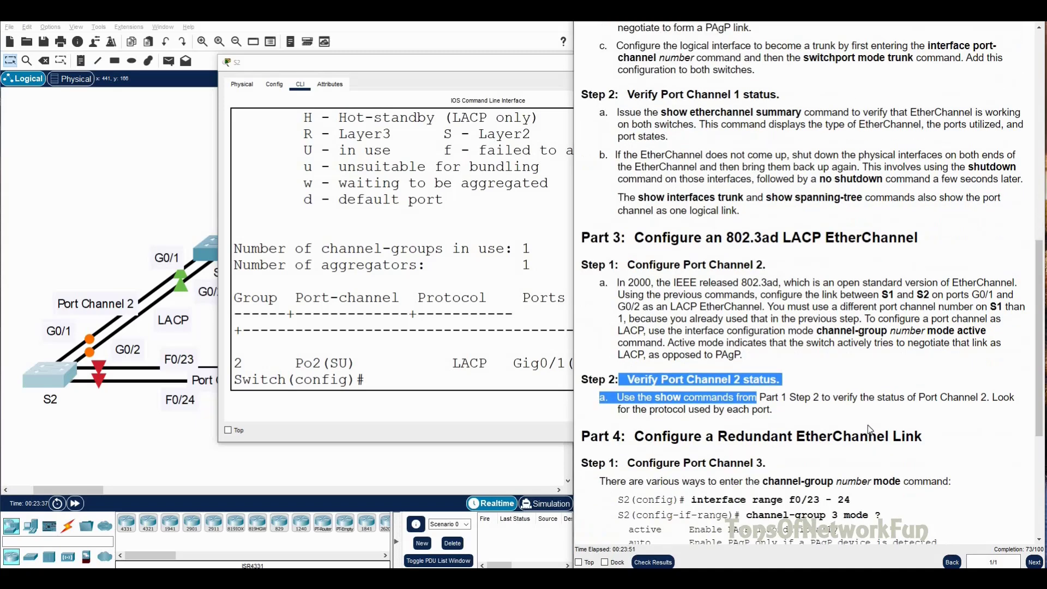
scroll(865, 424, down, 3)
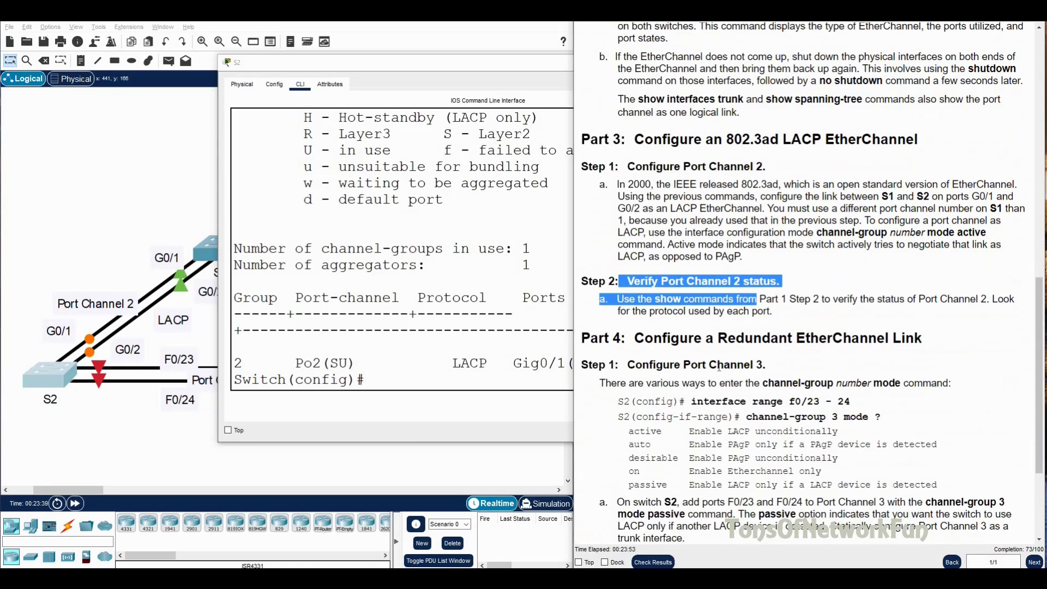
drag(709, 365, 766, 365)
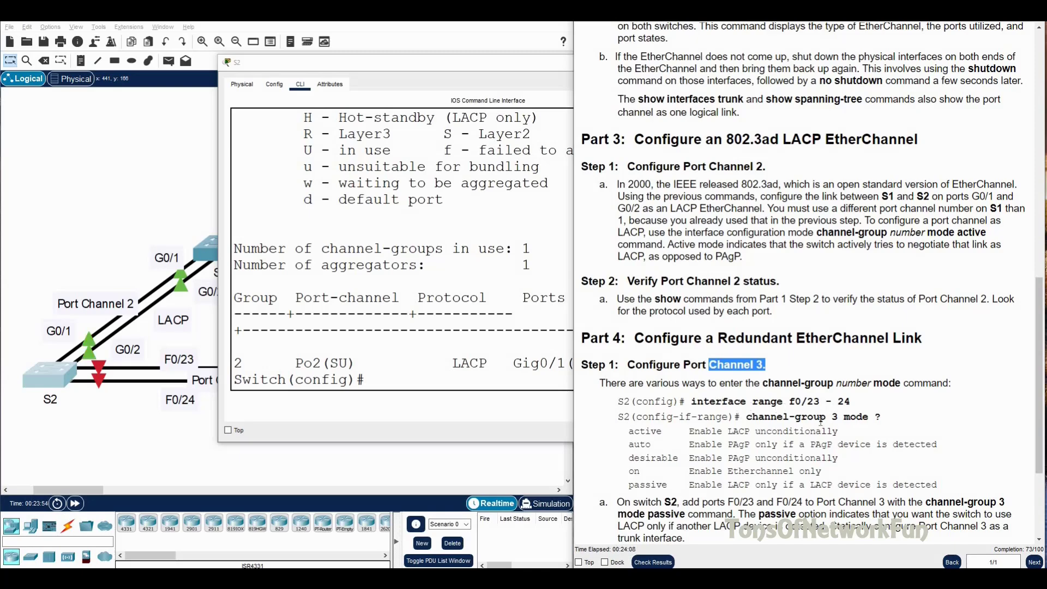
scroll(878, 419, down, 1)
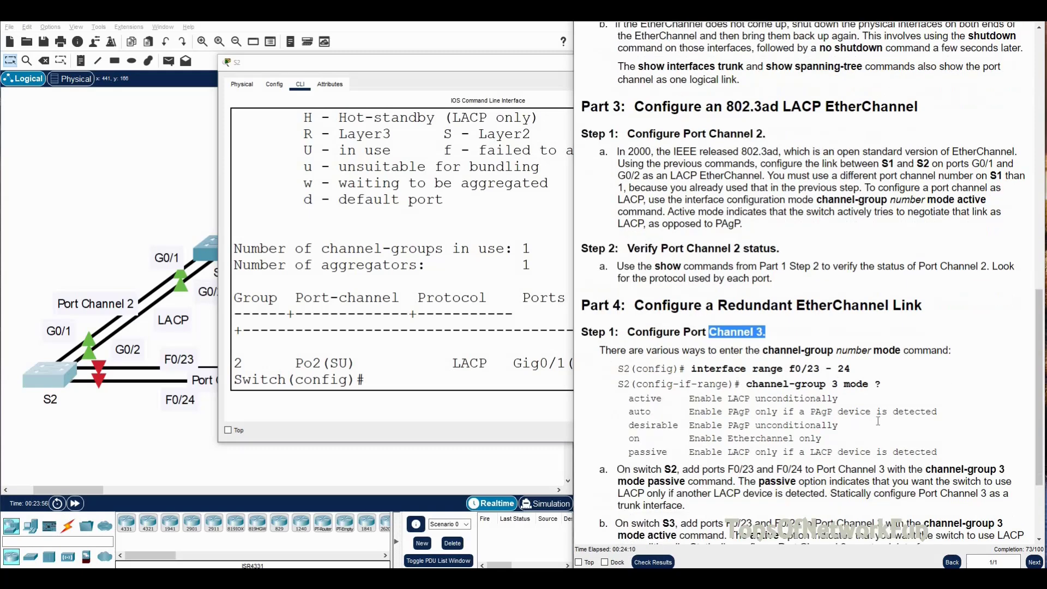
scroll(786, 402, down, 2)
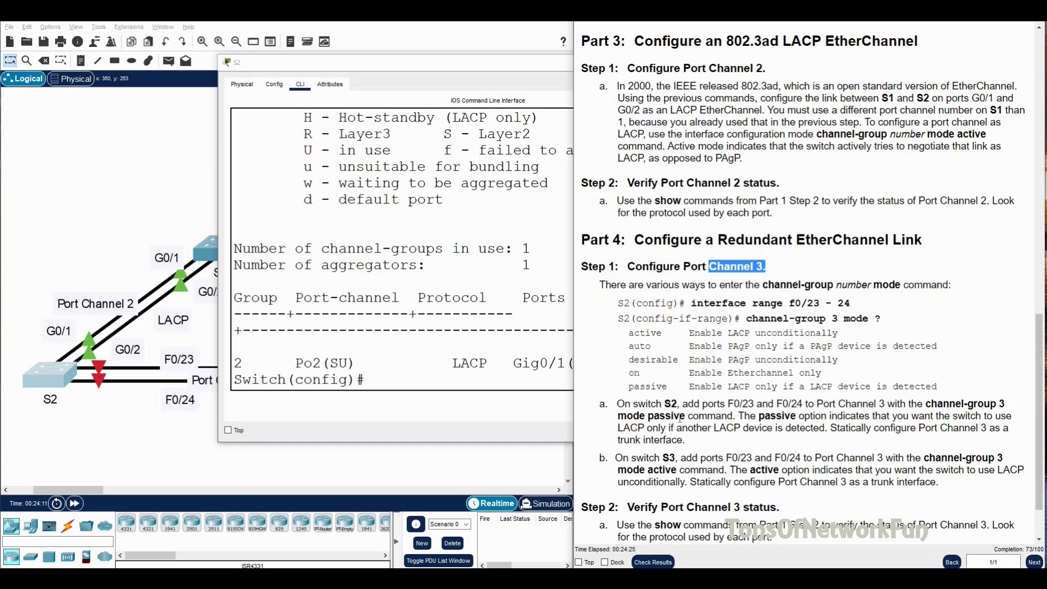
click(38, 377)
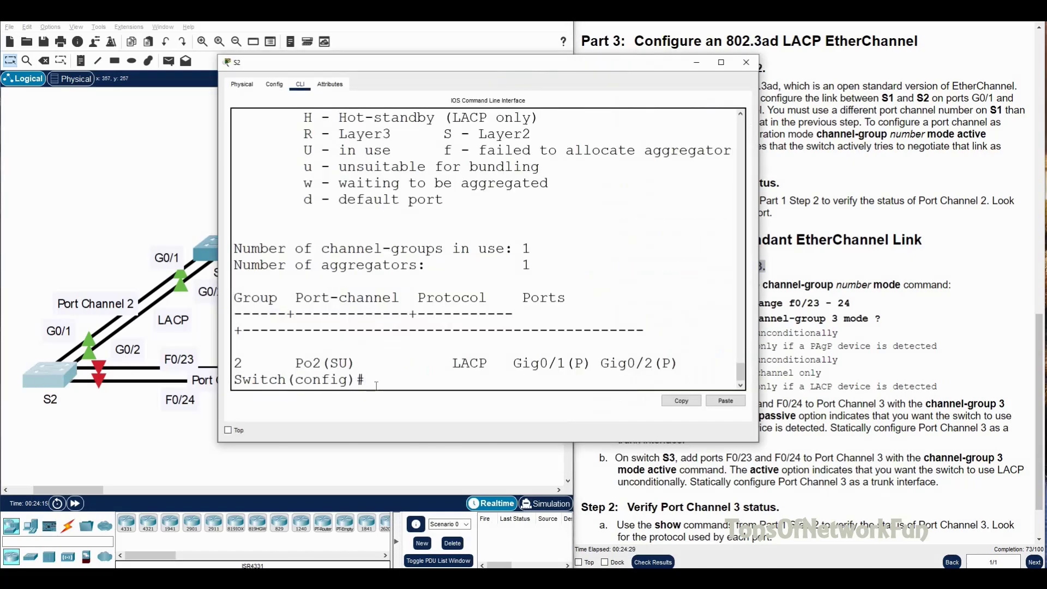
text(int r)
key(Tab)
text(f0/2)
key(Return)
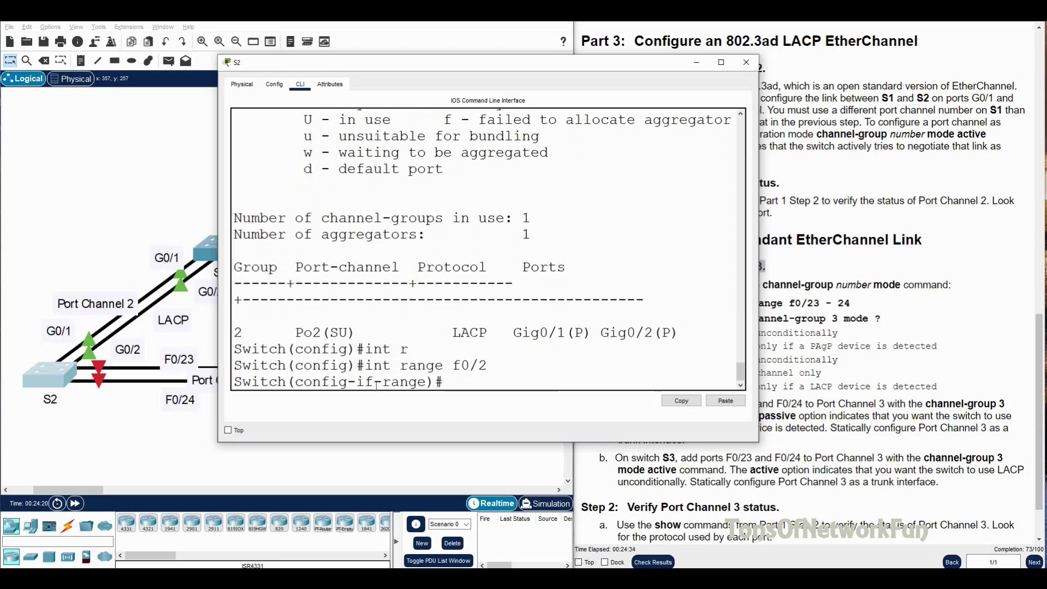
text(exit)
key(Return)
Select the interface range fa0/23-24 on S2 for configuration.
text(int ra)
key(Tab)
text(fa0/23-24)
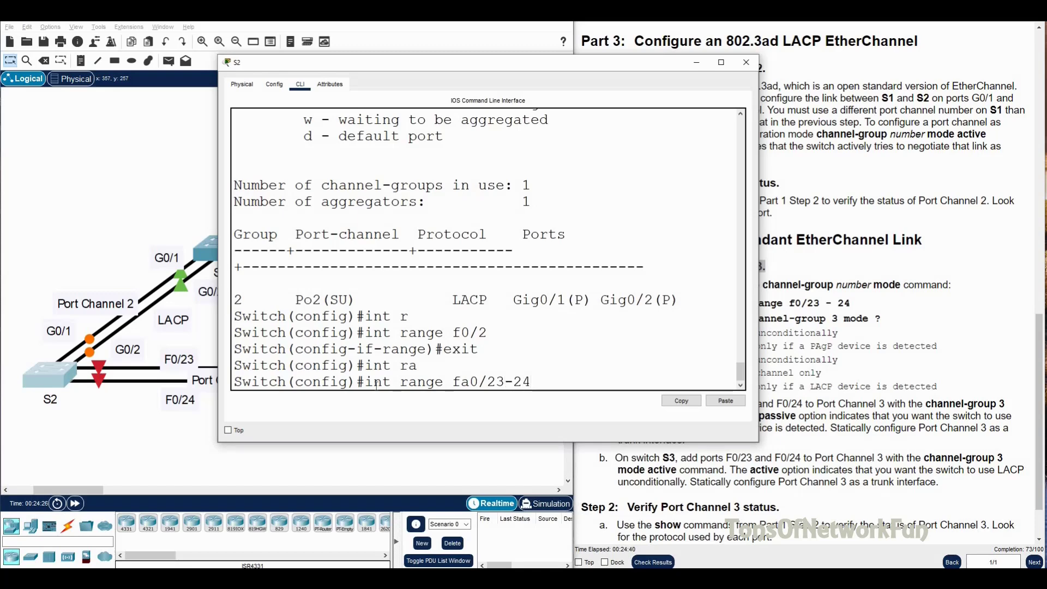
key(Return)
Assign the fa0/23-24 ports on S2 to channel-group 3 in mode passive.
text(channel)
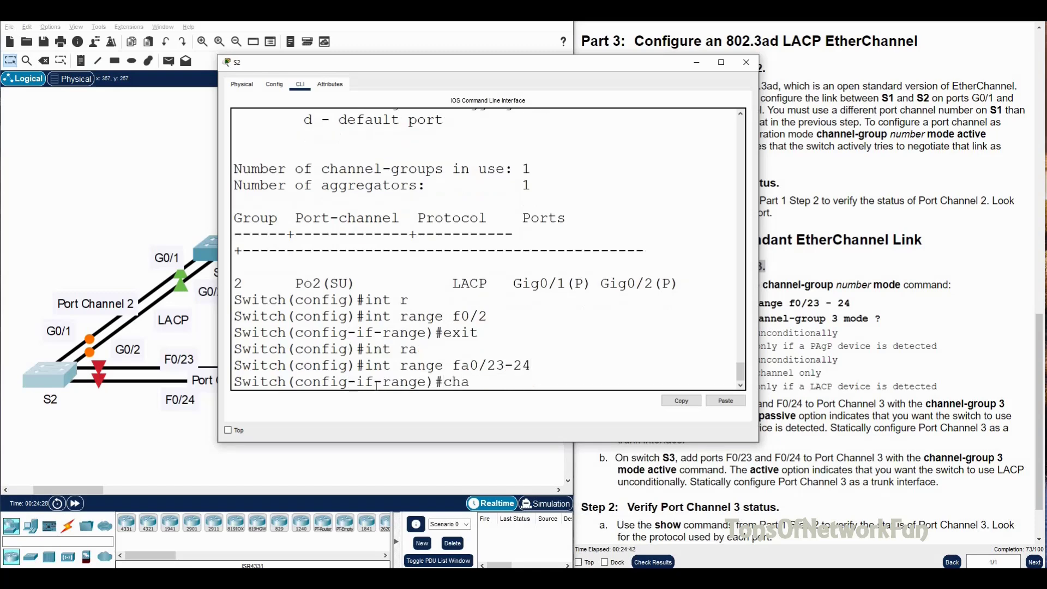
key(Tab)
text(-g)
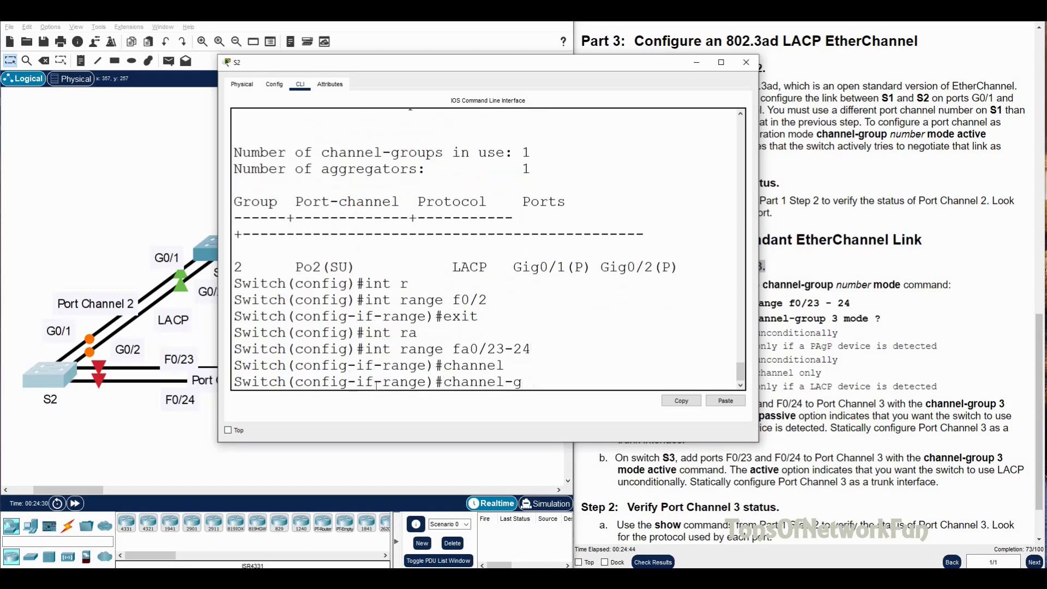
key(Tab)
text(3 m)
key(Tab)
text(pa)
key(Tab)
key(Return)
Enable the fa0/23-24 ports on S2 with no shutdown and close the S2 window.
text(no sh)
key(Return)
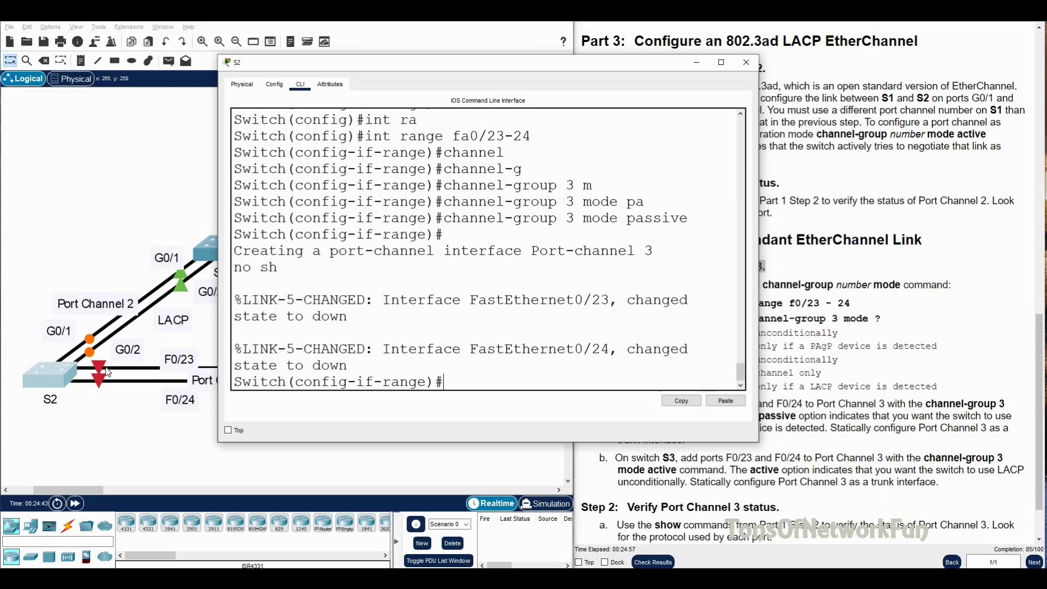
click(746, 62)
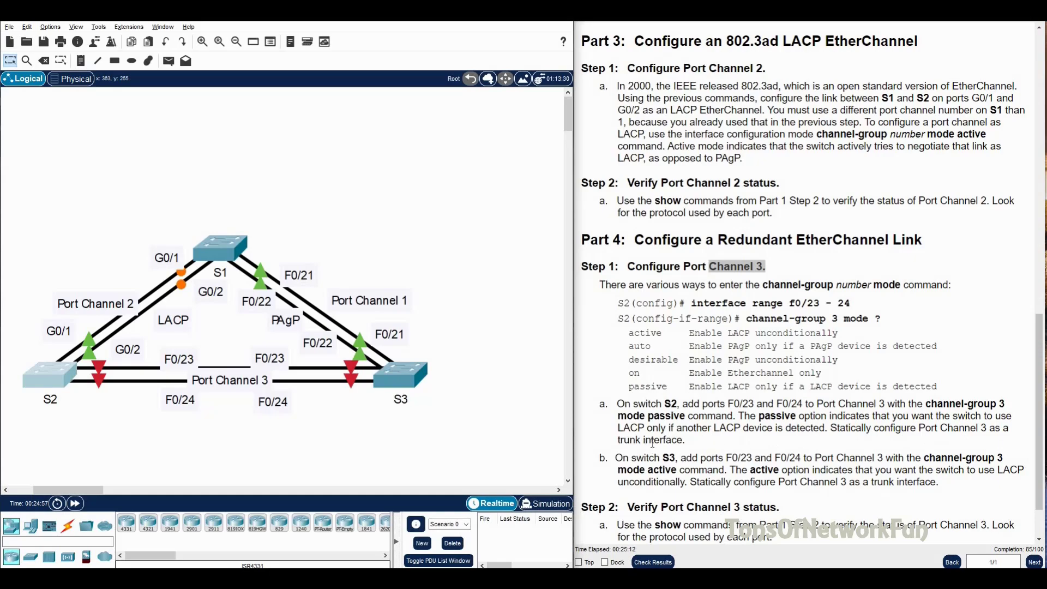
Review the Port Channel 3 instructions, then select the interface range f0/23-24 on S3 for configuration.
scroll(679, 405, down, 1)
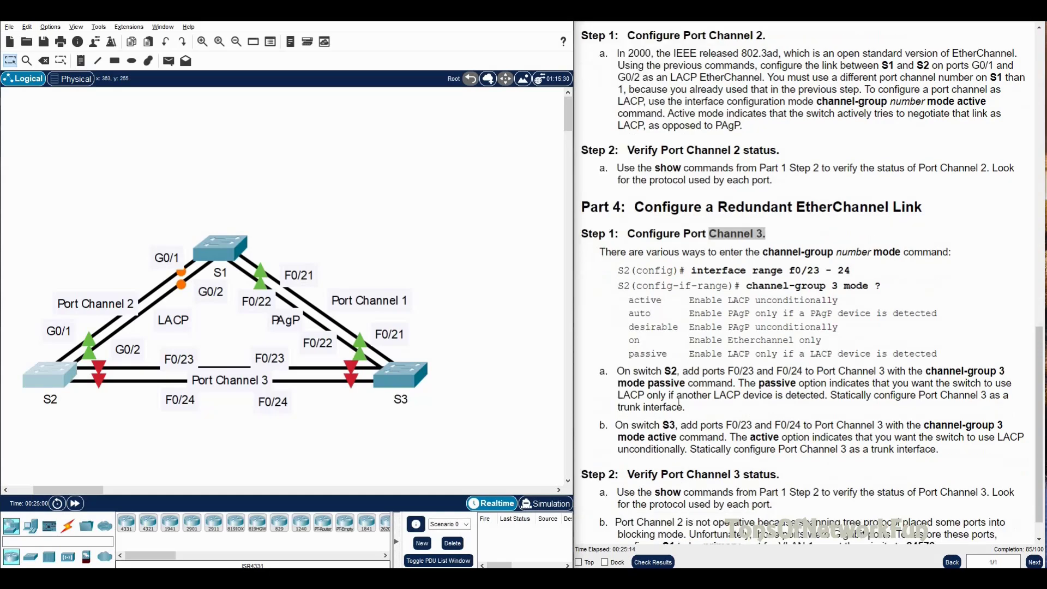
scroll(679, 405, down, 1)
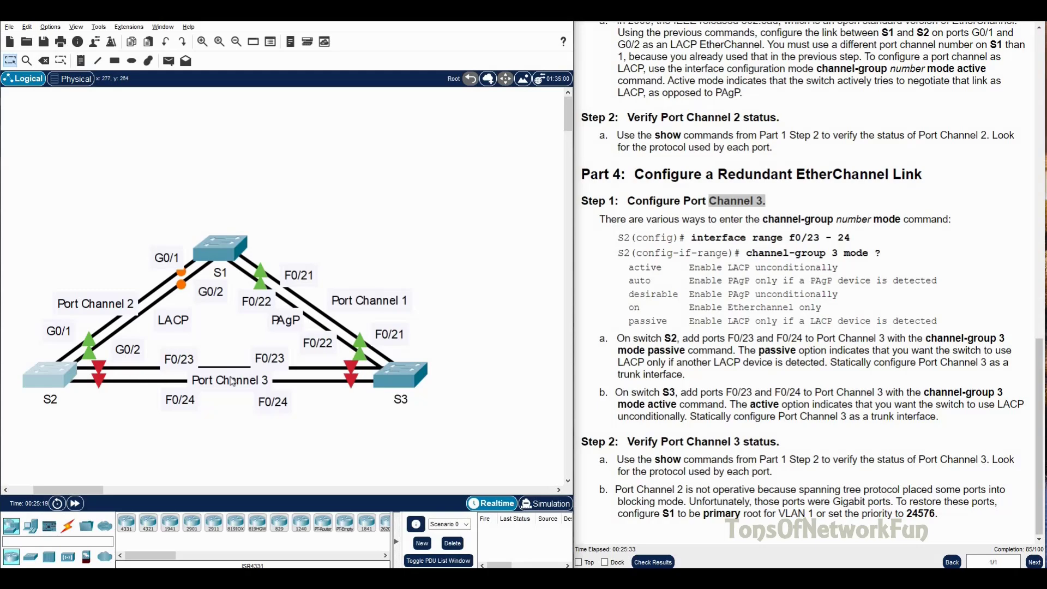
click(404, 375)
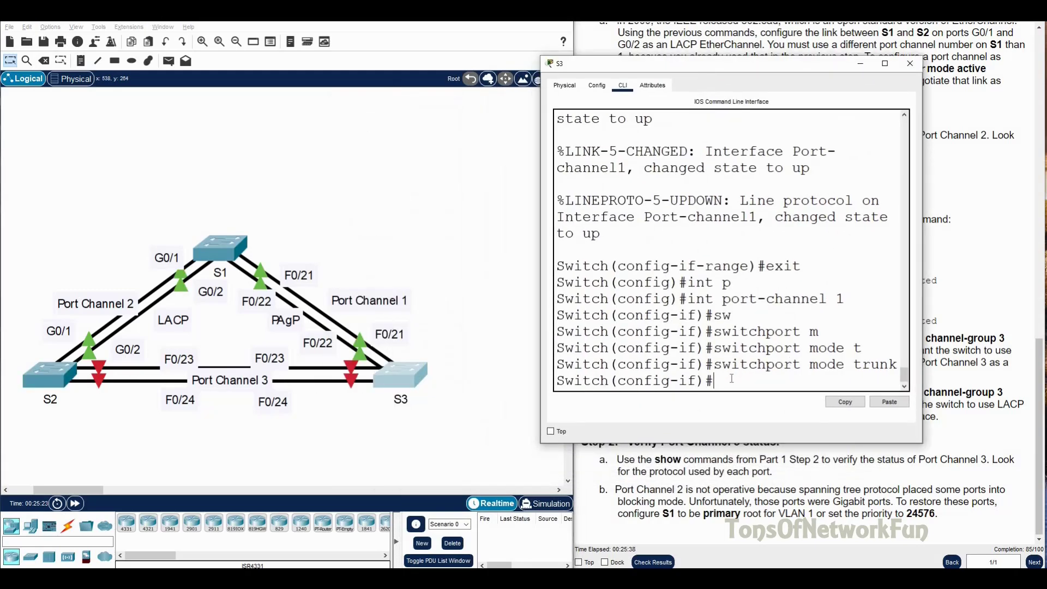
text(exit)
key(Return)
text(int ra)
key(Tab)
text(f0)
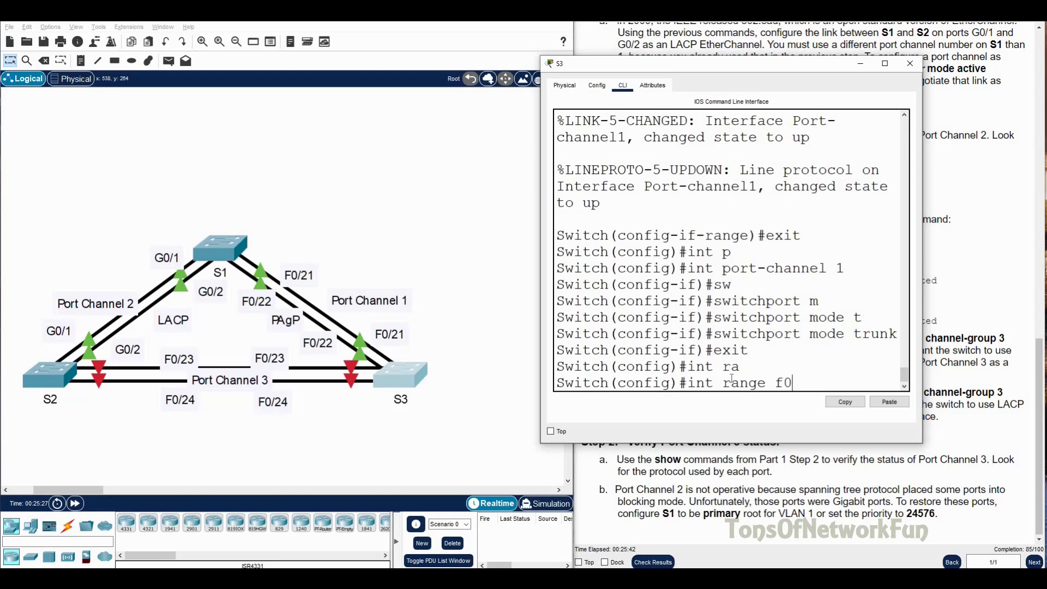
text(/23-24)
key(Return)
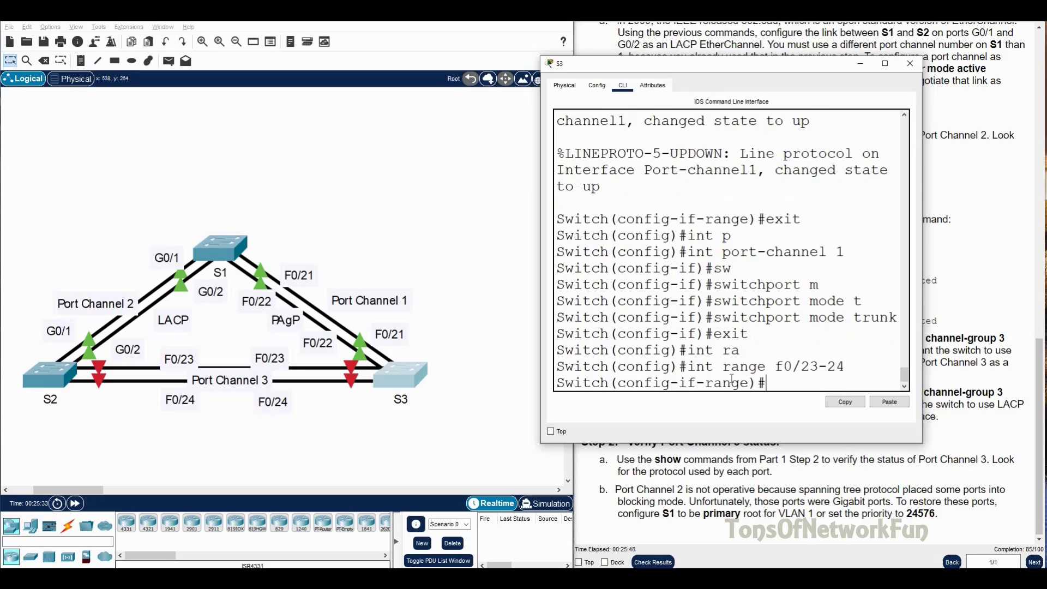
Assign the f0/23-24 ports on S3 to channel-group 3 in mode active.
text(channel-g)
key(Tab)
text(m)
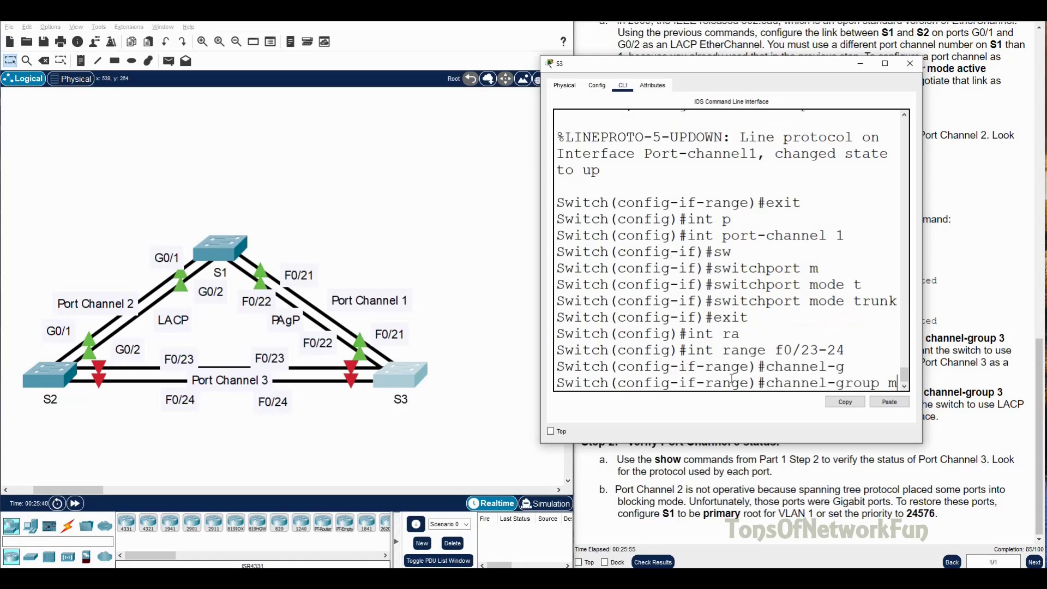
key(BackSpace)
text(3 m)
key(Tab)
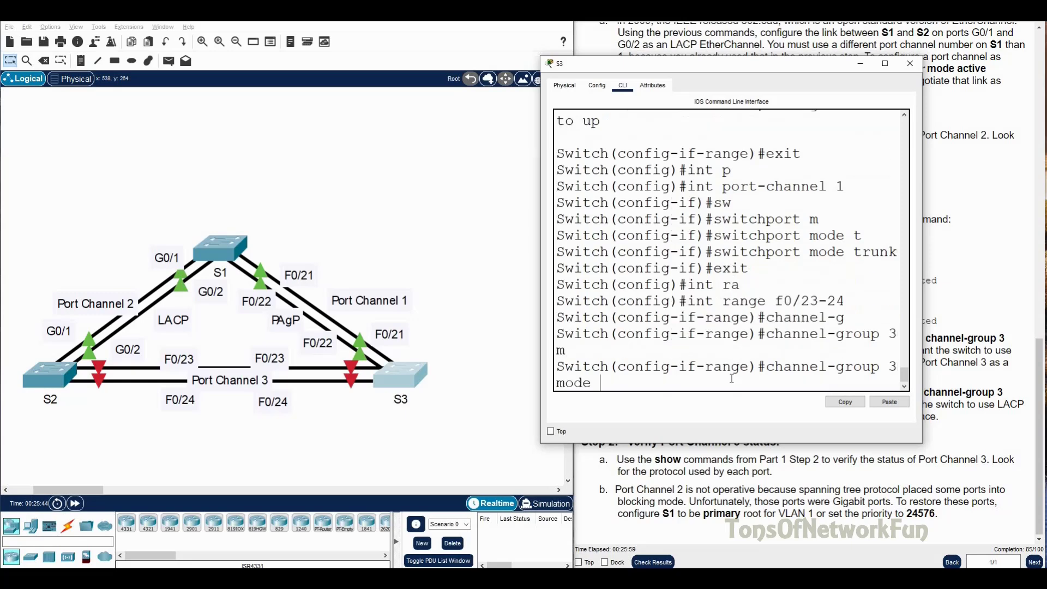
drag(676, 69, 302, 70)
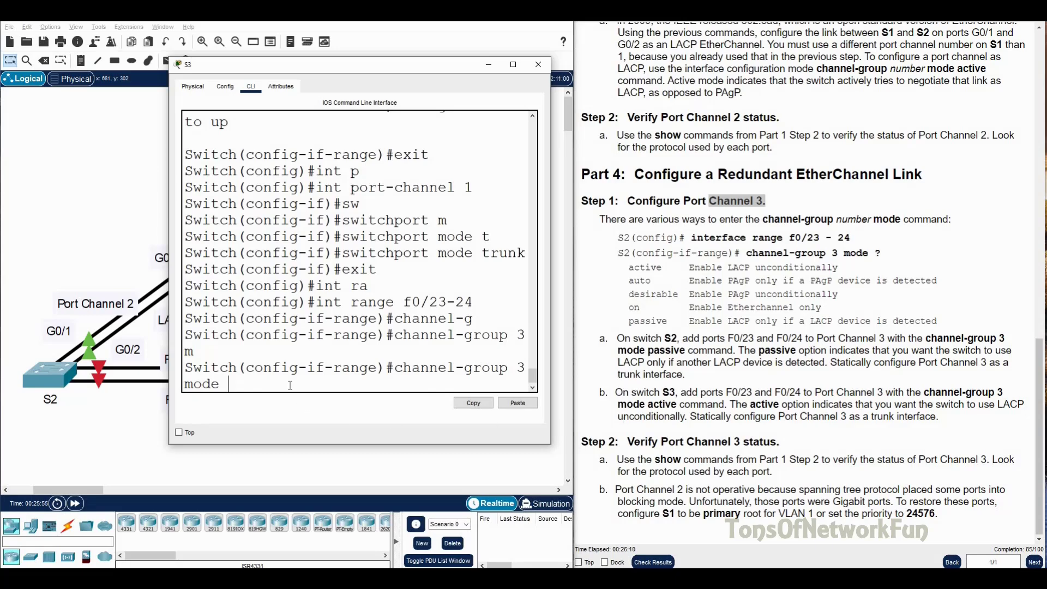
key(Tab)
text(c)
key(Tab)
key(Return)
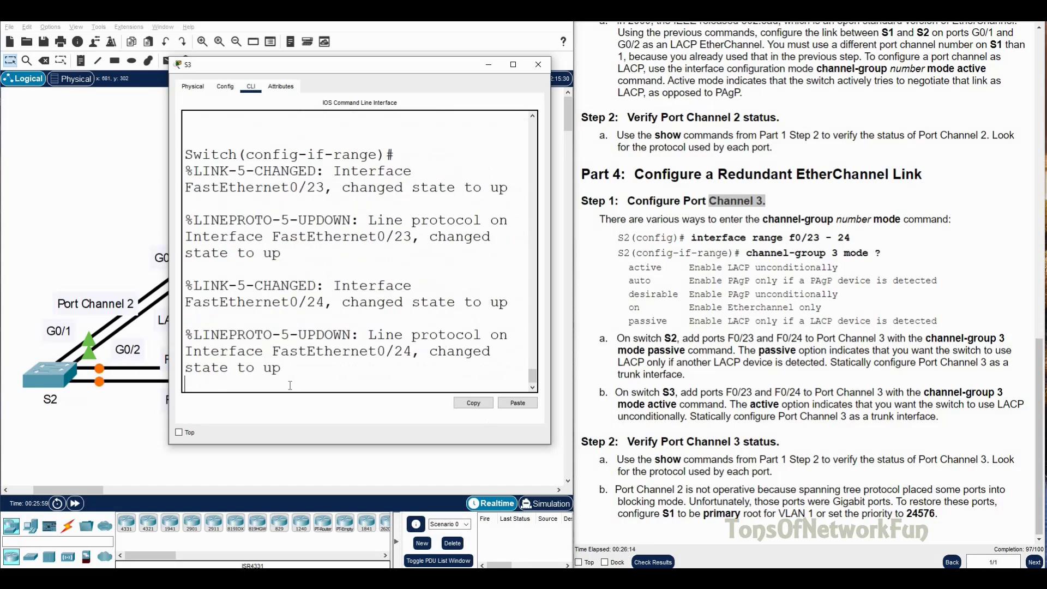
Return S3 to global configuration mode and display its EtherChannel summary.
drag(371, 68, 395, 85)
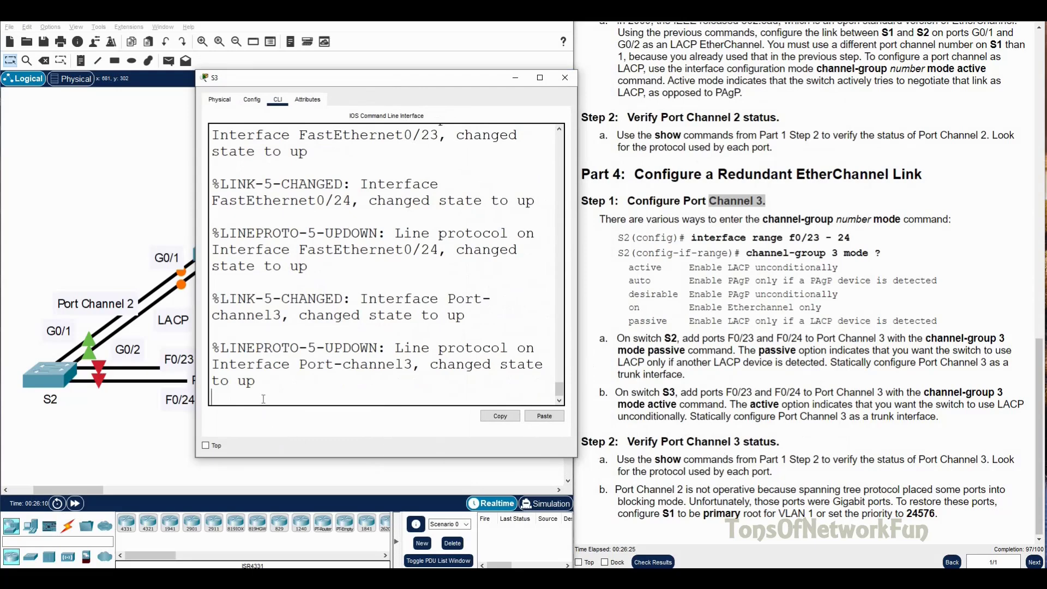
key(Return)
text(exit)
key(Return)
text(show etherchann)
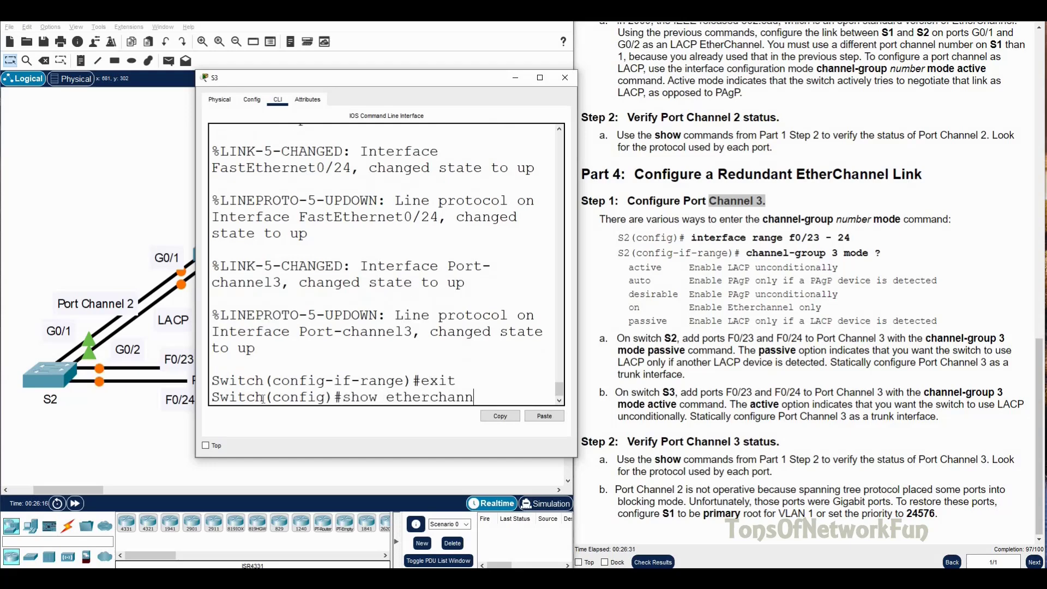
text(el su)
key(Return)
text(do sh etherchan)
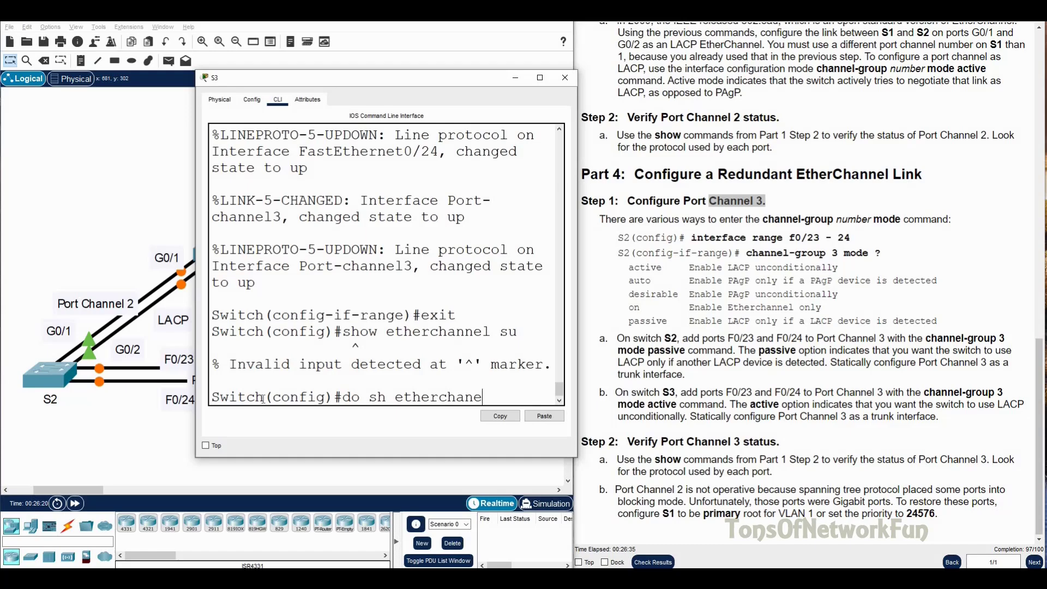
text(nel su)
key(Return)
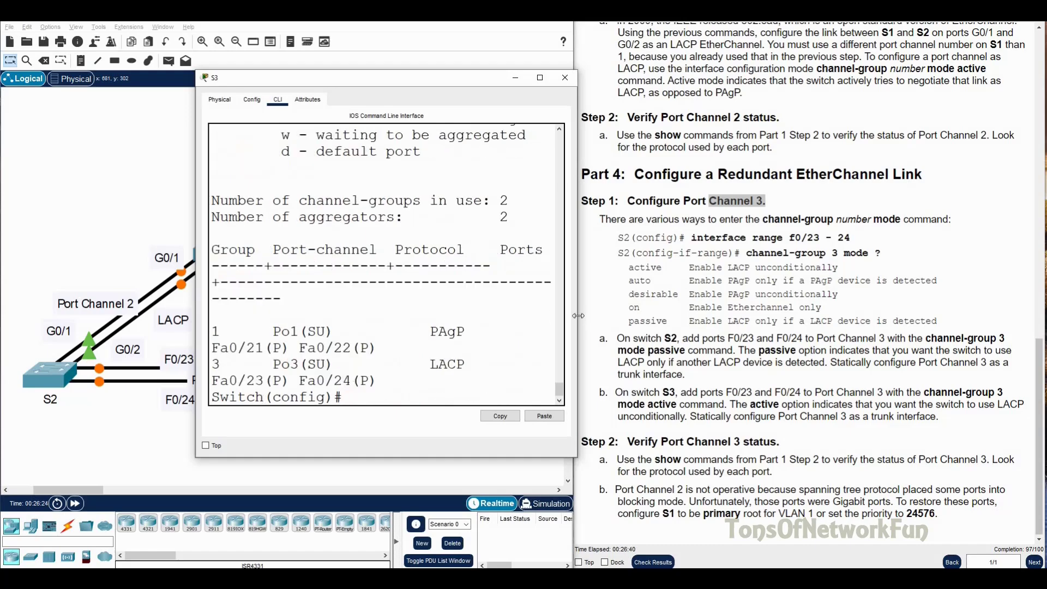
Widen the S3 window, examine the protocol listed for each port channel in the summary and close the window.
drag(577, 315, 798, 339)
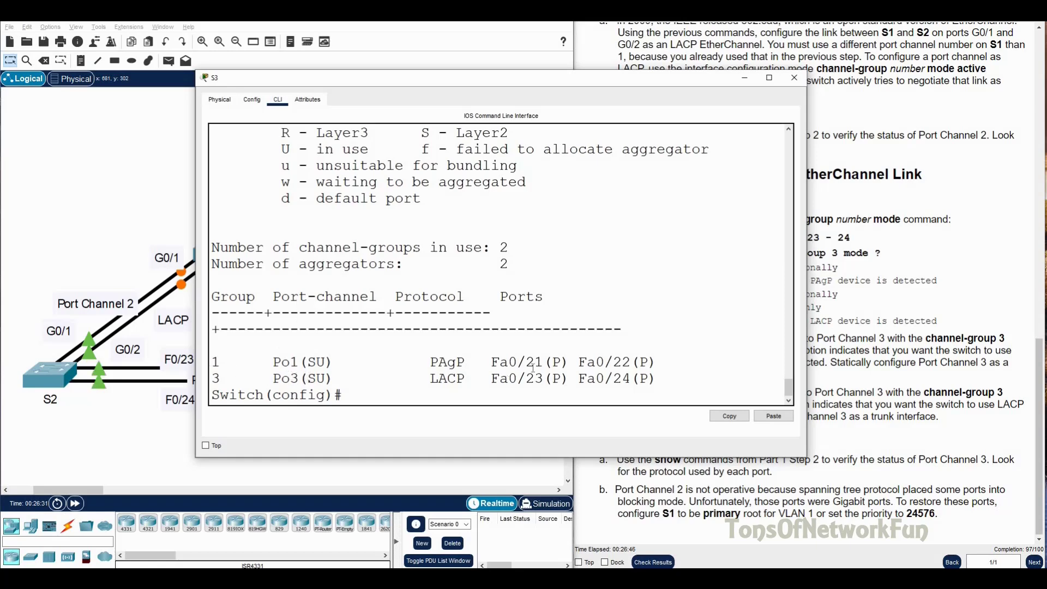
drag(464, 361, 419, 361)
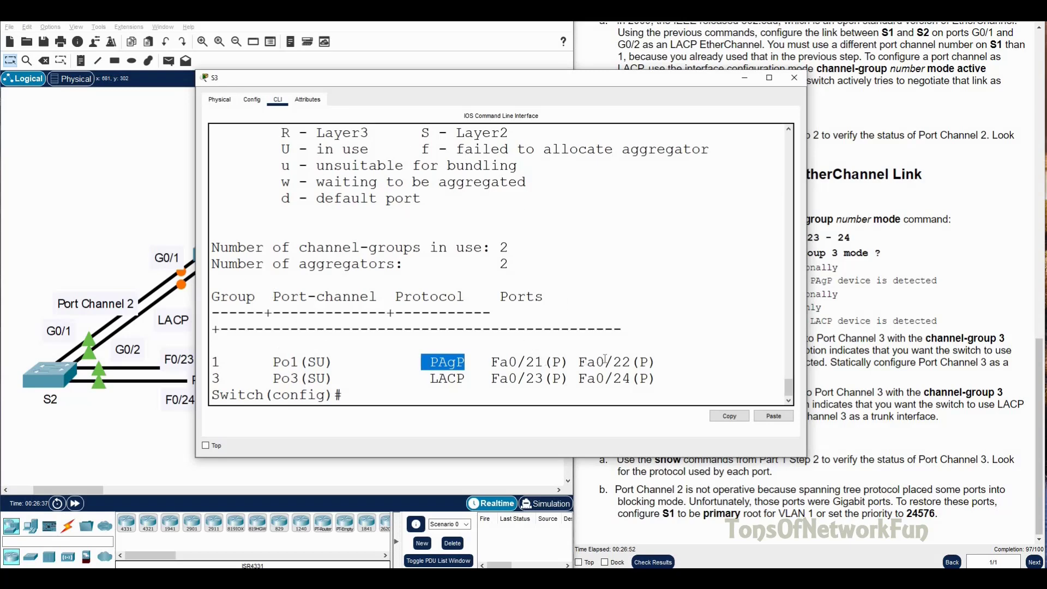
drag(465, 379, 431, 385)
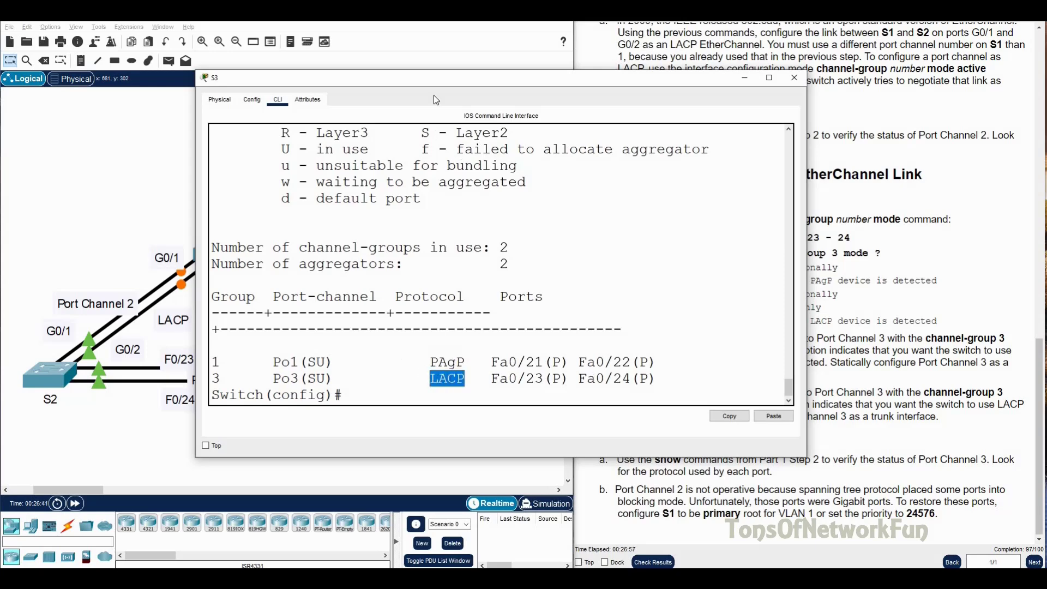
drag(436, 87, 745, 93)
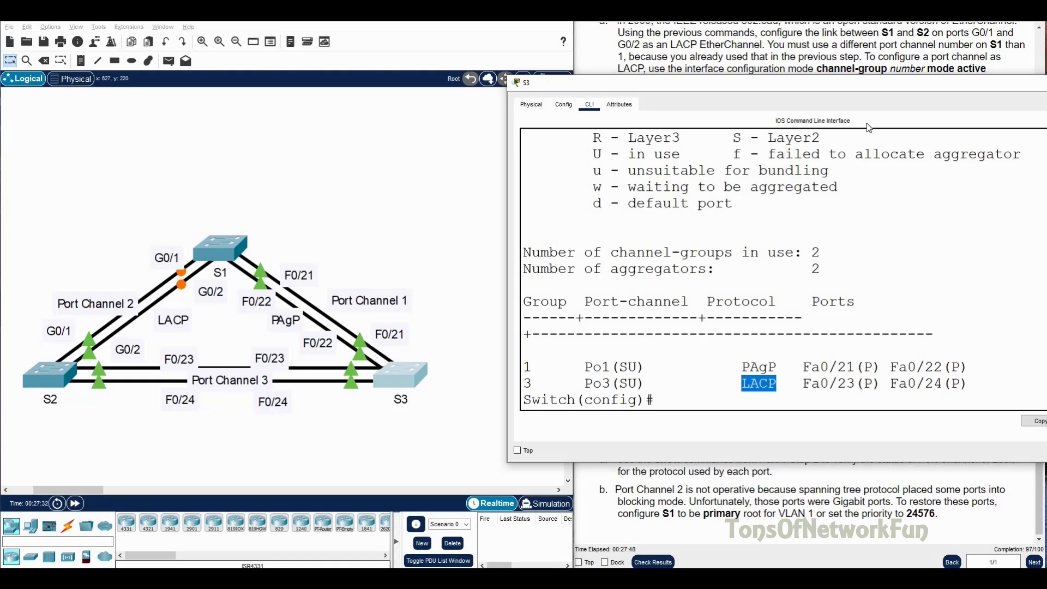
drag(859, 94, 686, 86)
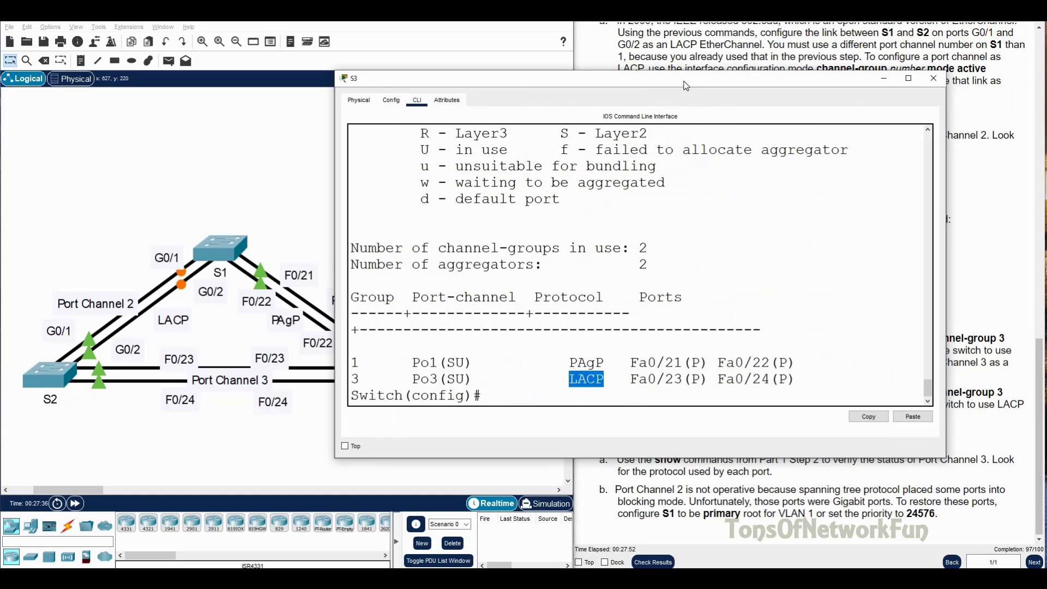
click(933, 78)
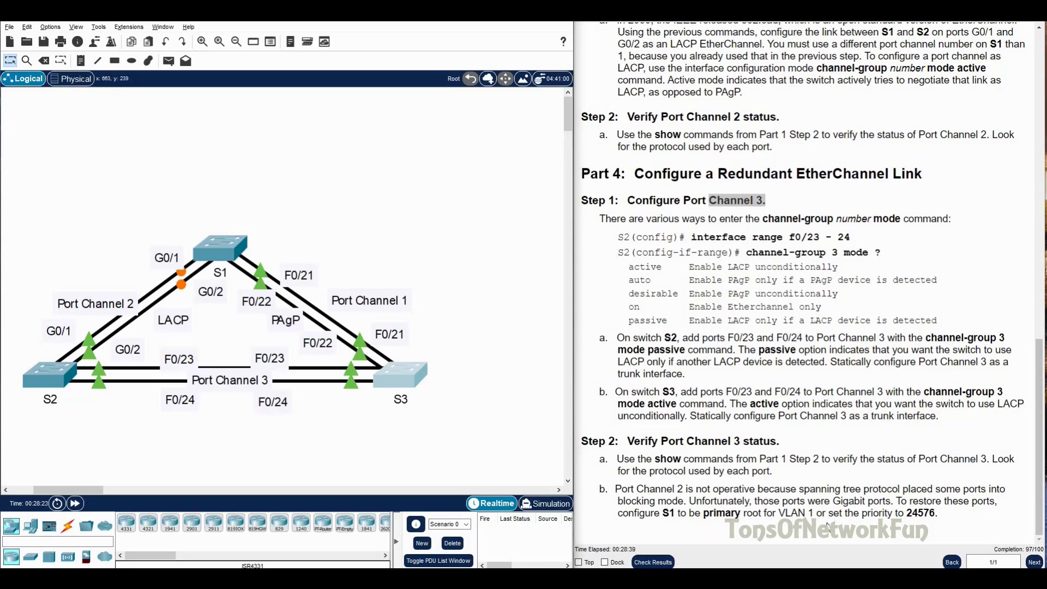
Open the S1 command line and return it to global configuration mode.
click(226, 256)
drag(417, 107, 366, 58)
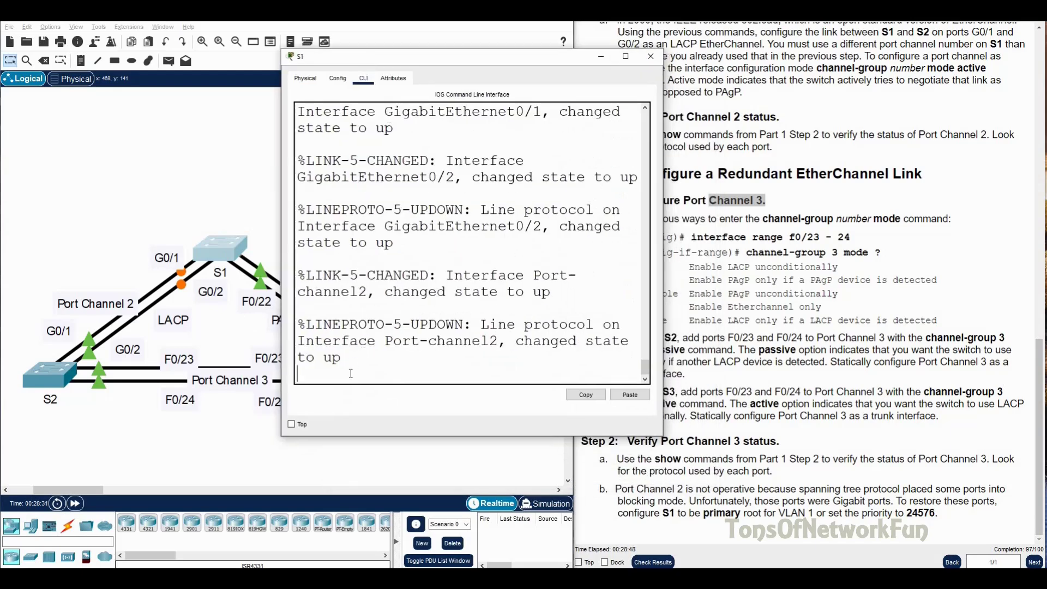
key(Return)
text(exit)
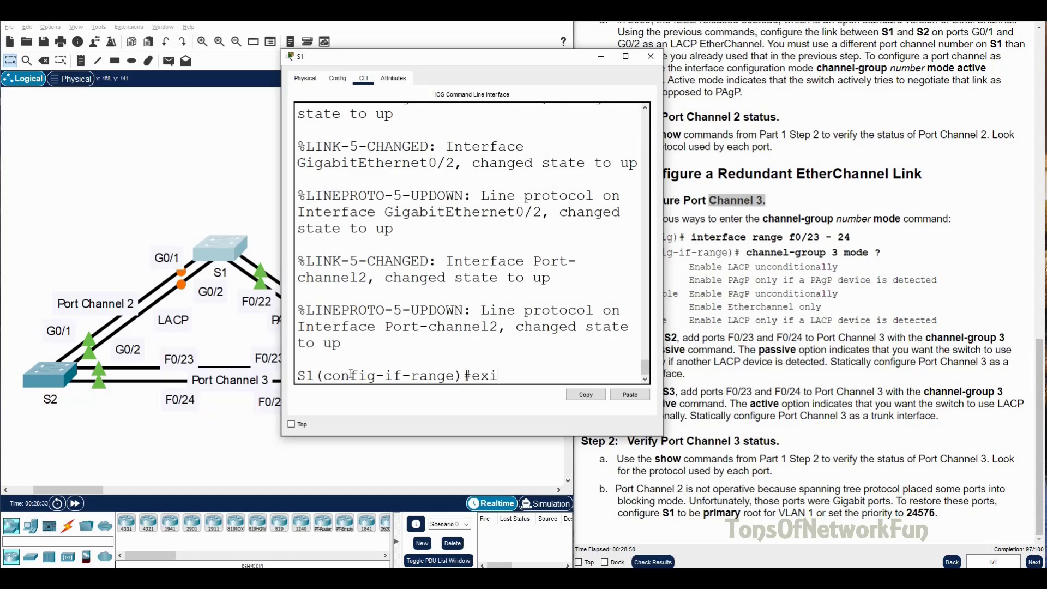
key(Return)
Set the spanning-tree priority for VLAN 1 on S1 to 24576 and fast-forward the simulation time.
text(sp)
key(Tab)
text(v)
key(Tab)
text(1)
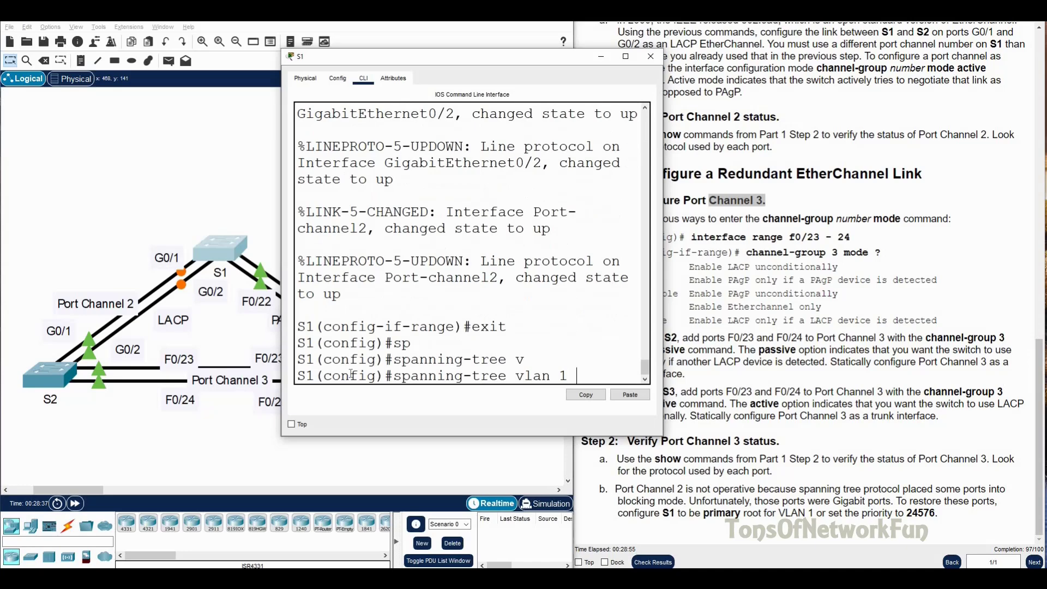
text( p)
key(Tab)
text(24576)
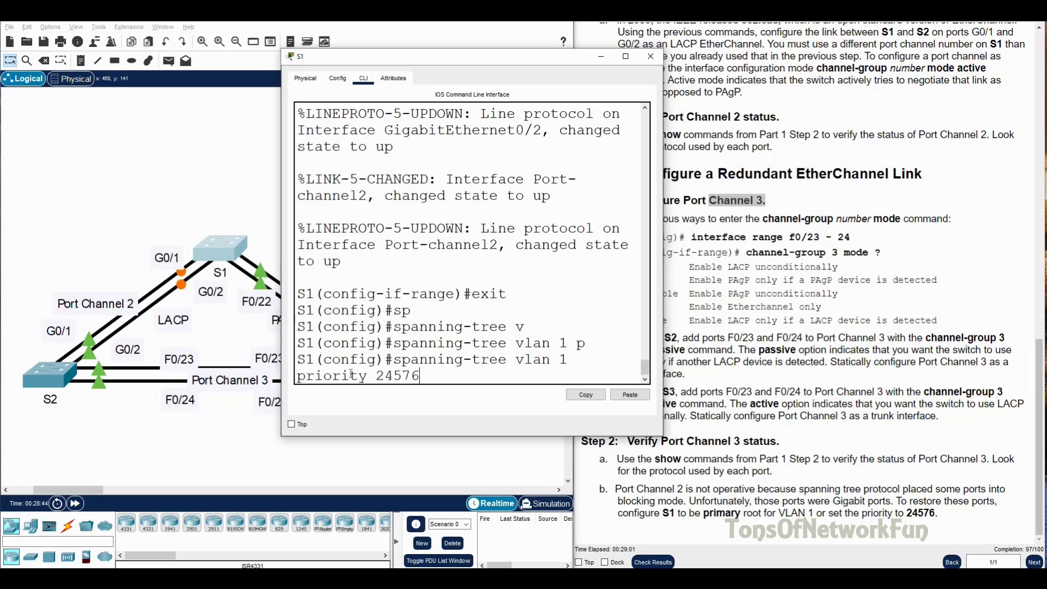
key(Return)
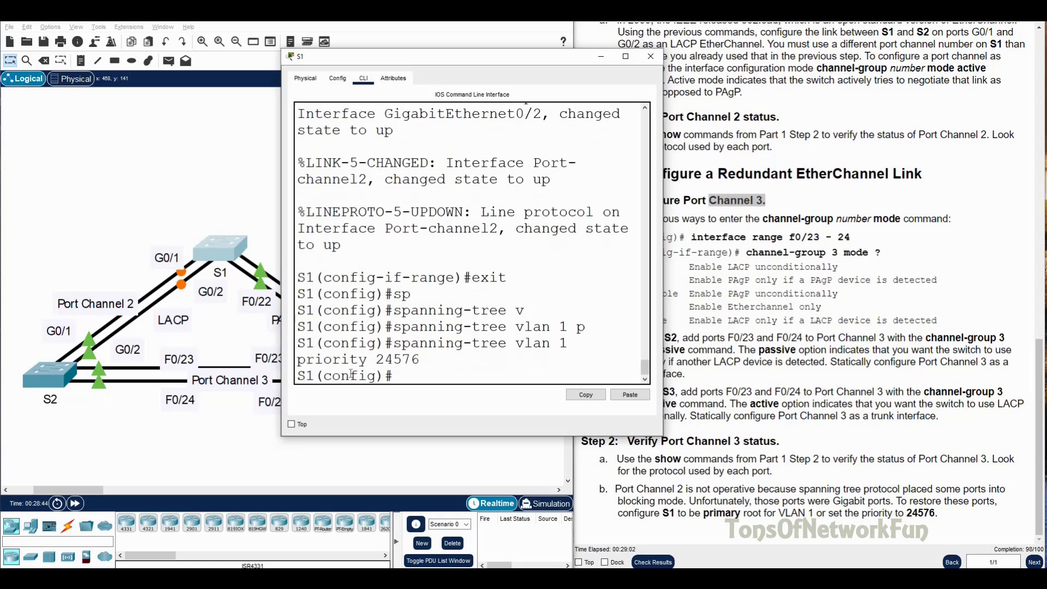
click(648, 60)
click(73, 505)
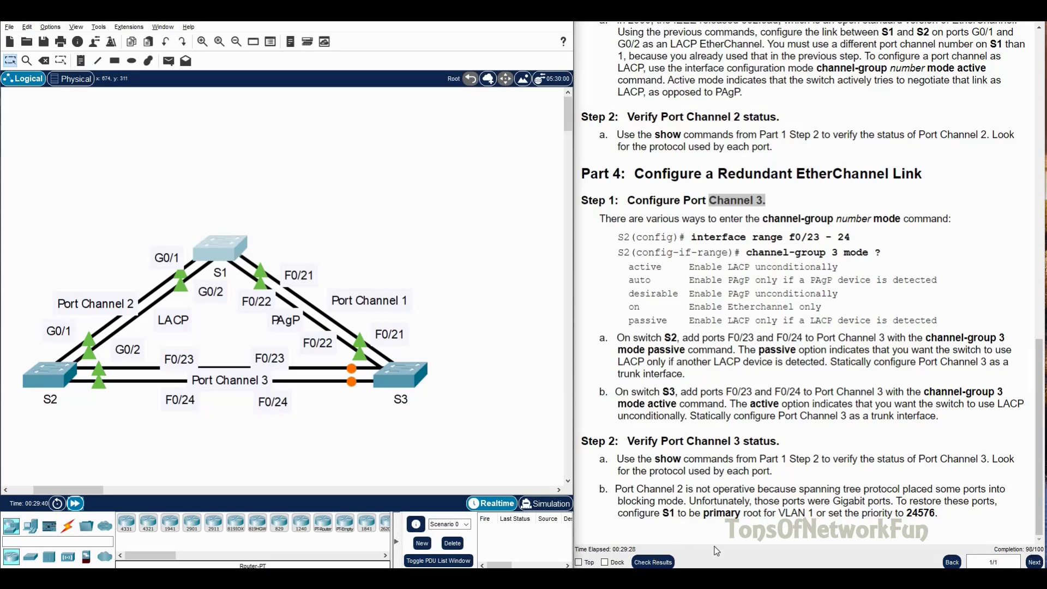
Check the activity results, review the assessment items for incorrect entries and close the results.
click(653, 563)
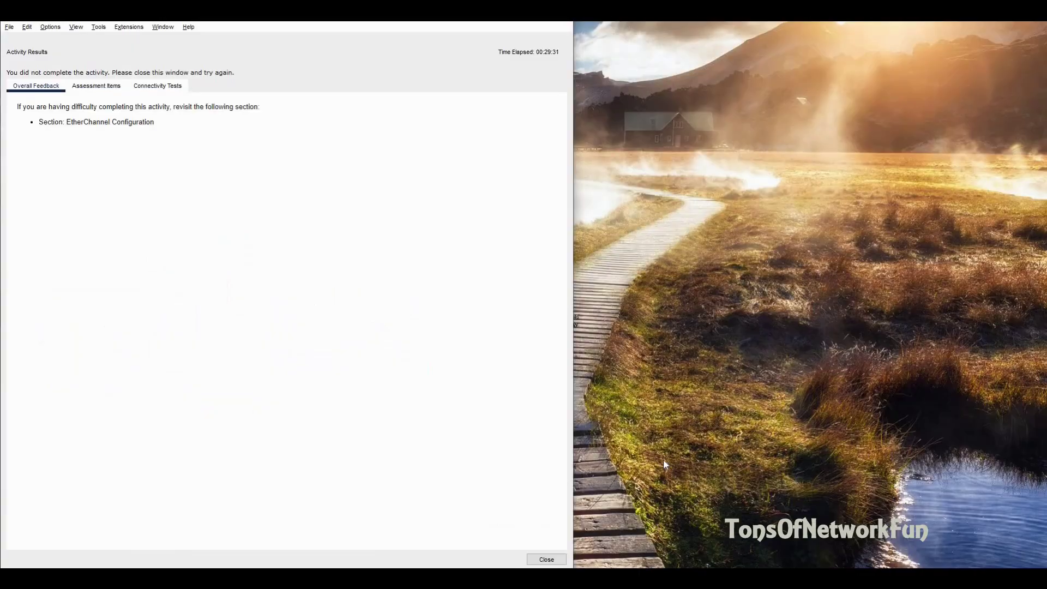
click(89, 90)
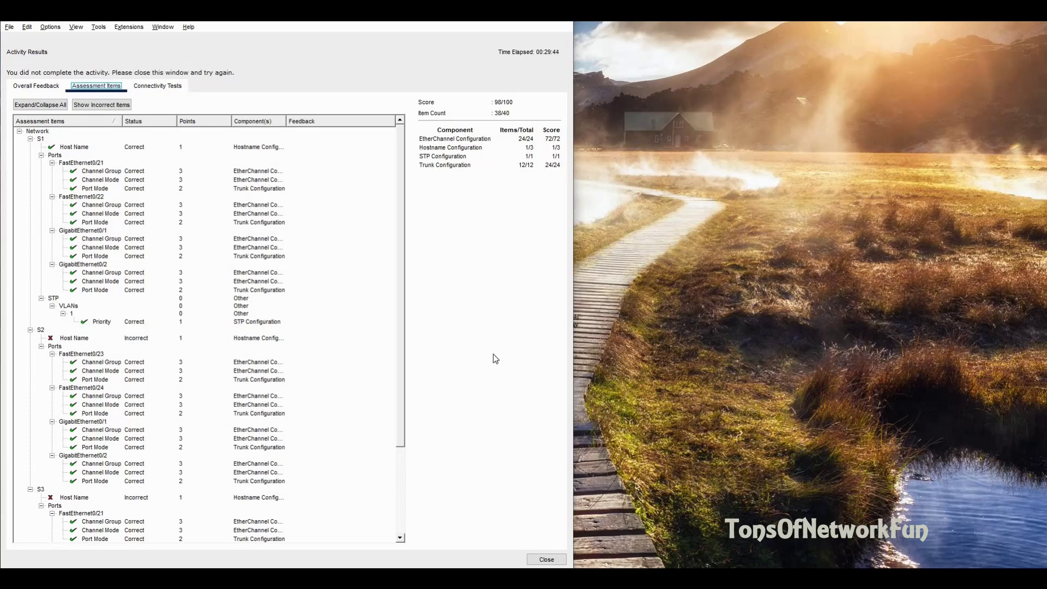
click(546, 559)
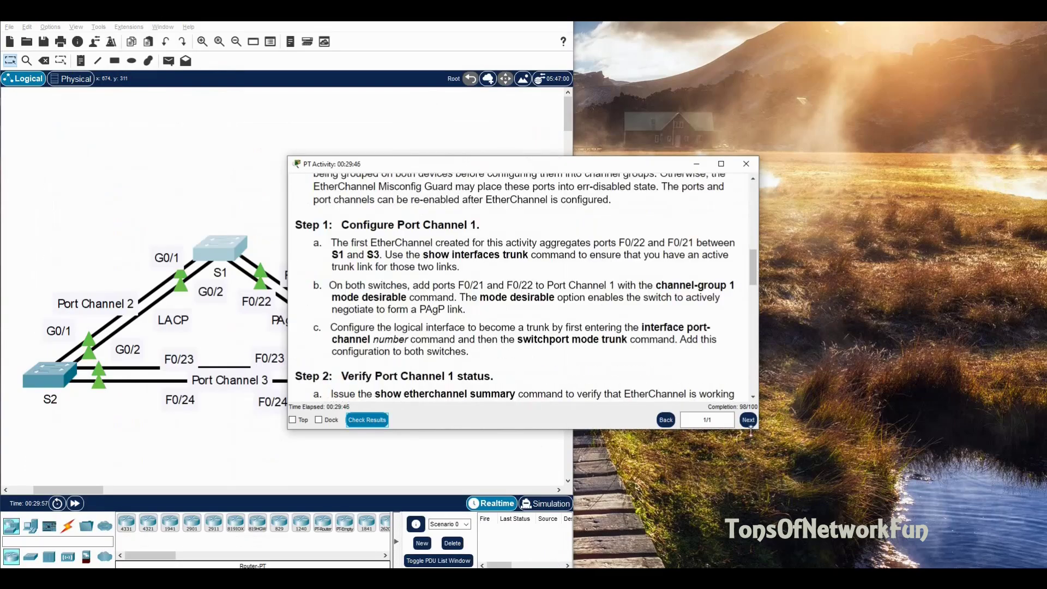
Place the activity instructions beside the topology and enlarge the window to full height.
mouse_move(279, 572)
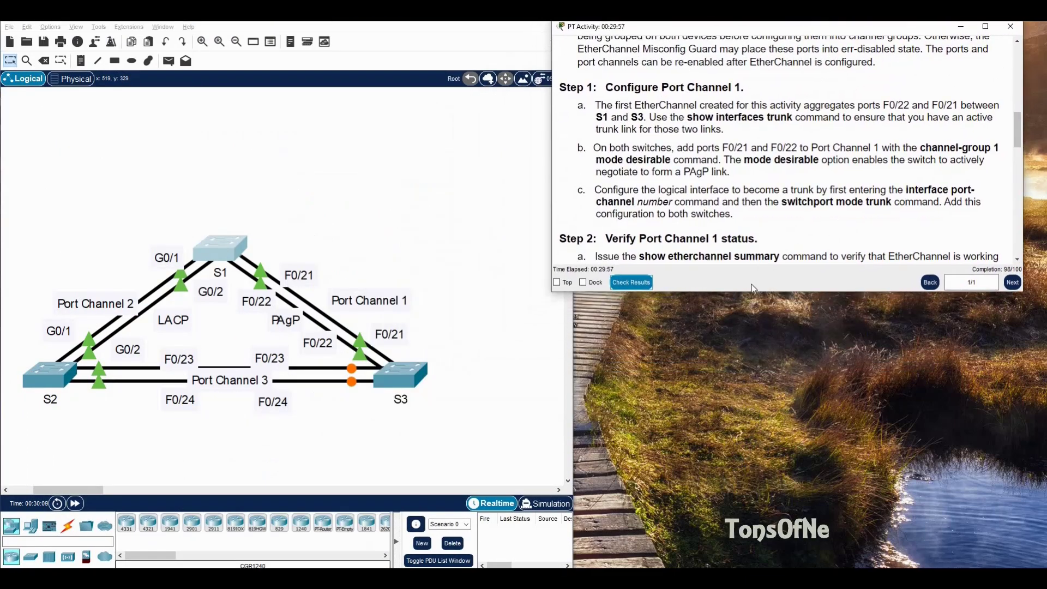
drag(757, 329, 757, 566)
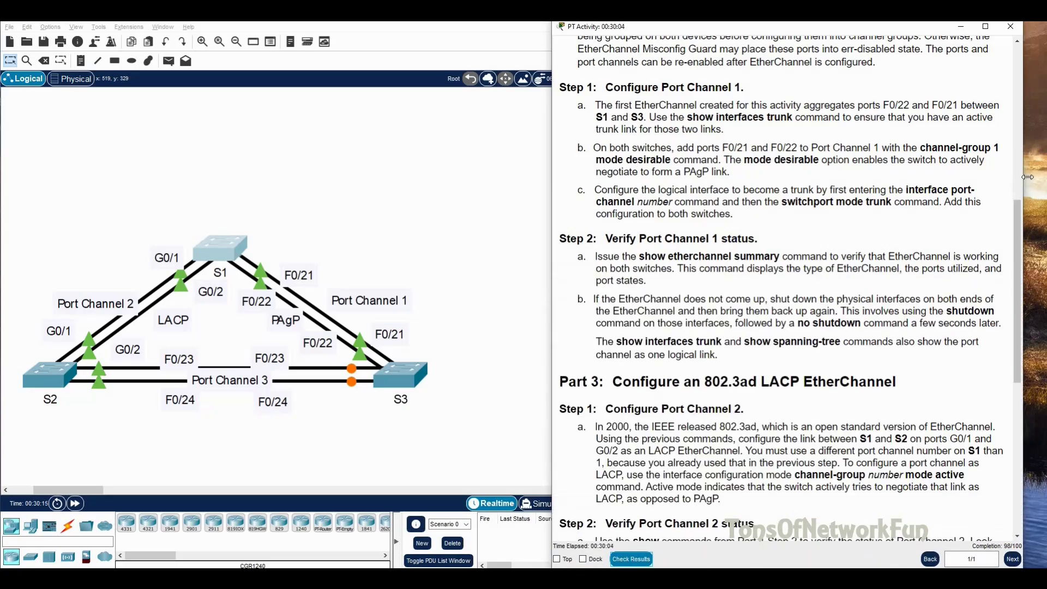
drag(1018, 182, 1039, 181)
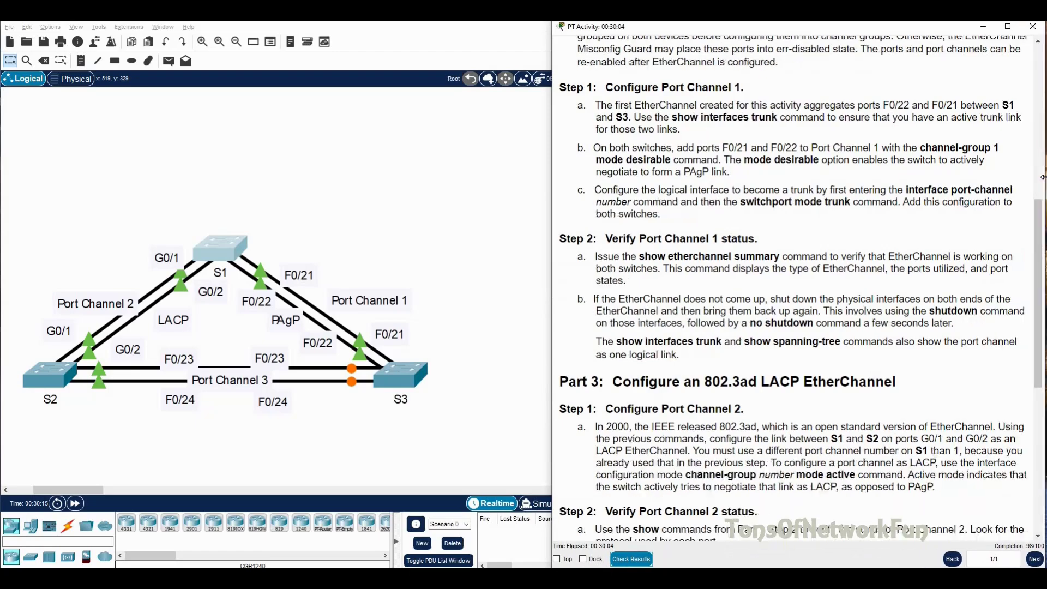
Set the hostname of switch S3 to S3 from its command line.
click(233, 243)
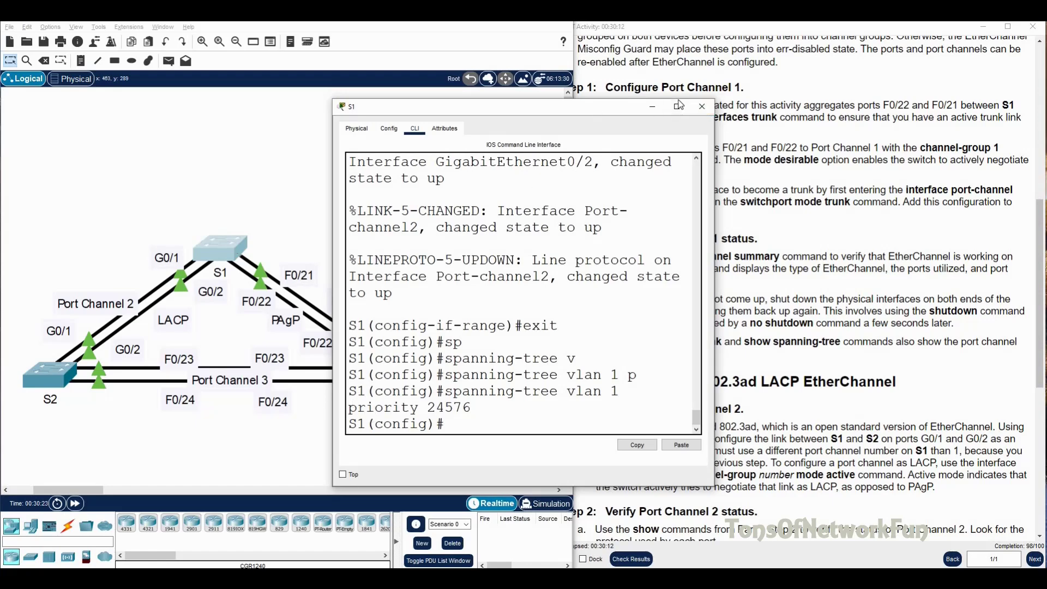
click(702, 107)
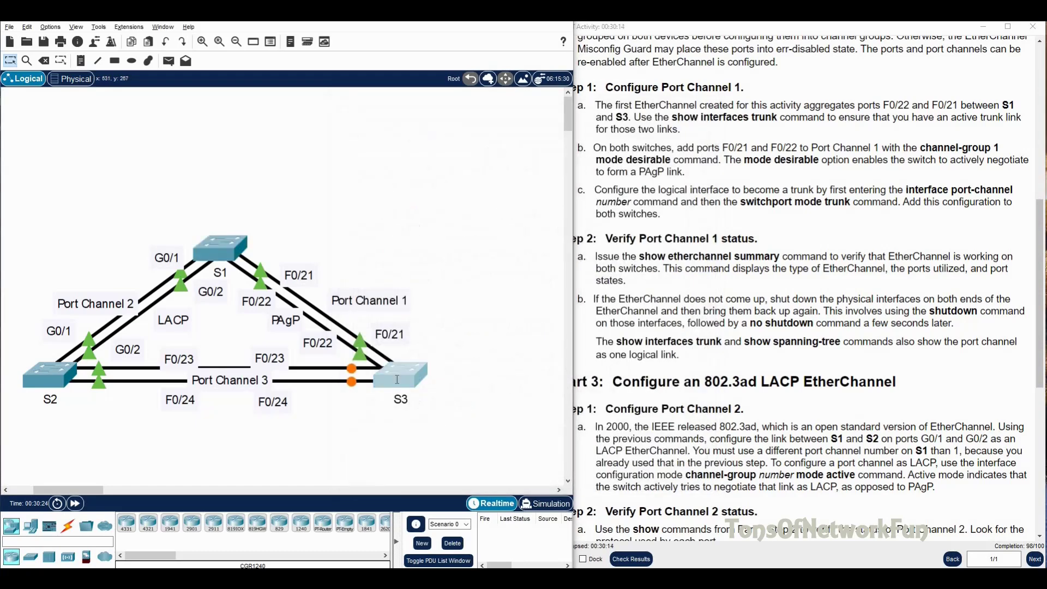
click(398, 385)
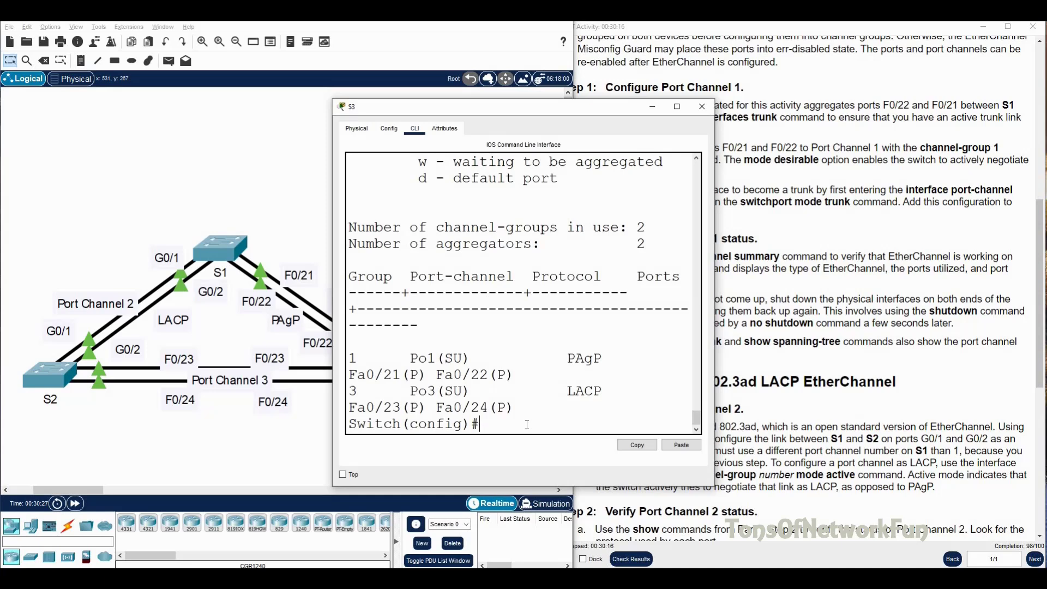
text(host $3)
key(Return)
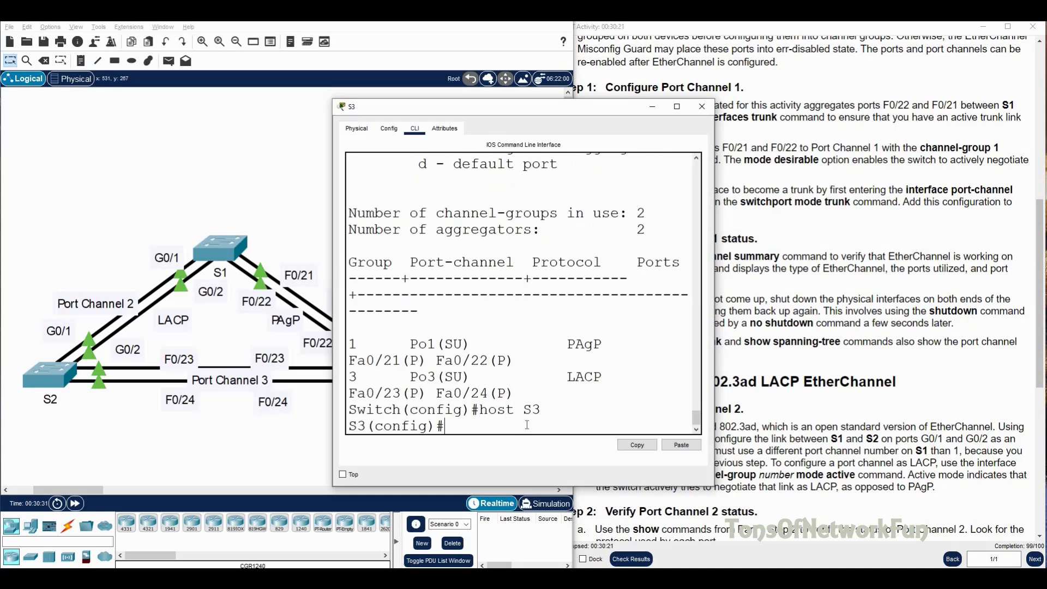
Set the hostname of switch S2 to S2 and close the open S2 and S3 windows.
click(42, 374)
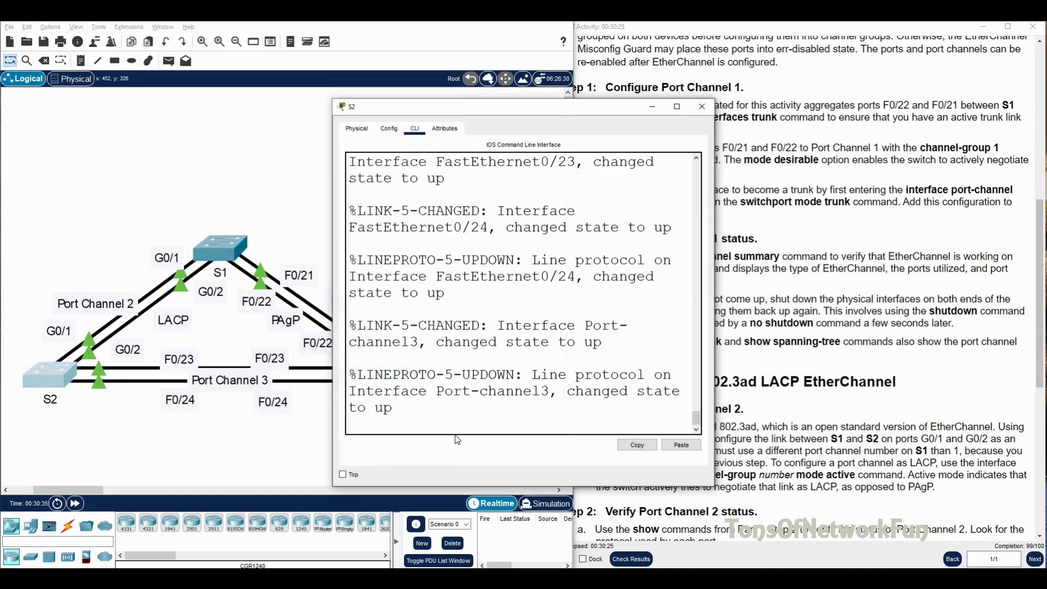
key(Return)
text(exit)
key(Return)
text(host S2)
key(Return)
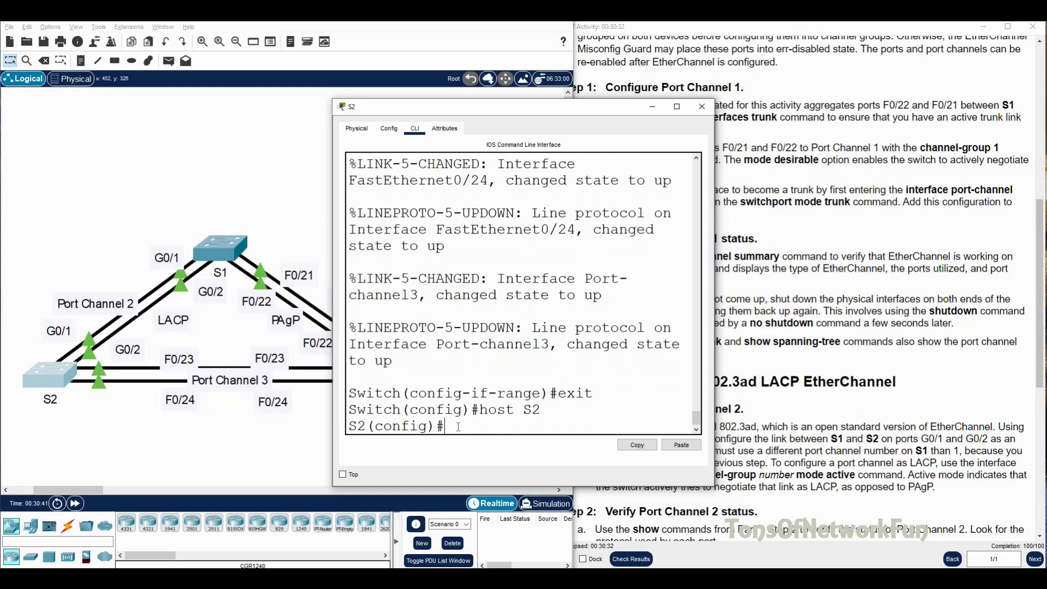
click(700, 109)
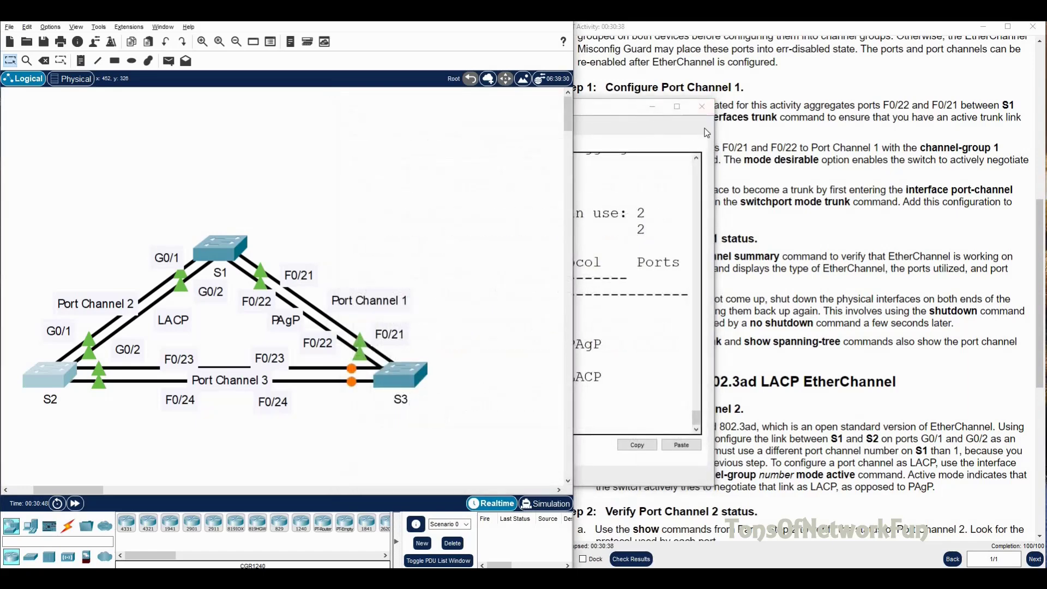
click(702, 106)
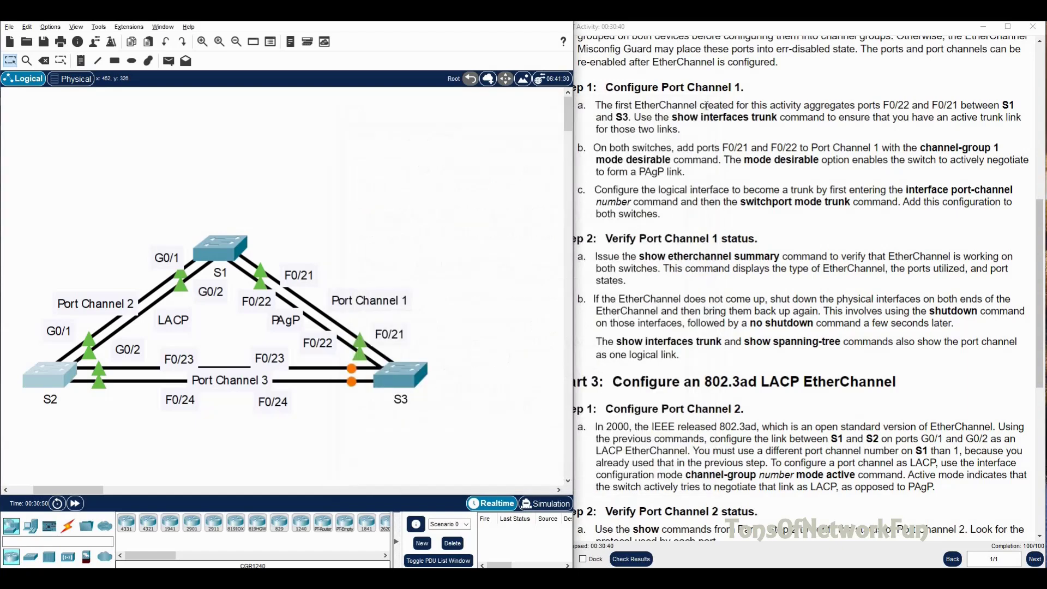